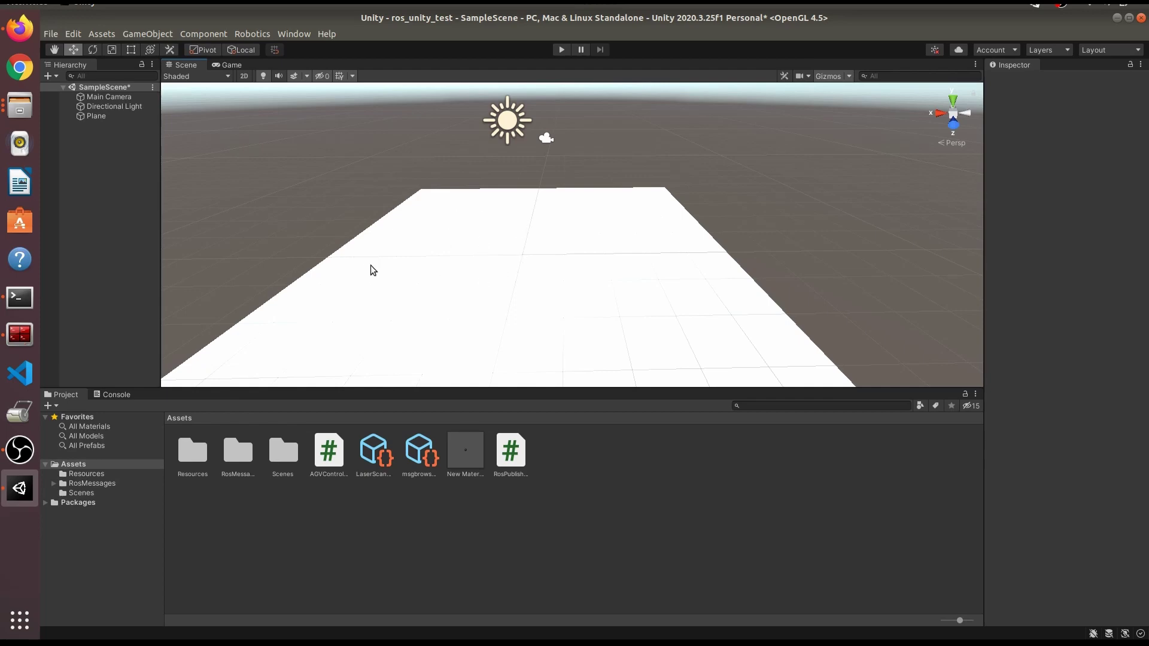
Open the Package Manager and begin adding a package from a git URL
mouse_move(464, 265)
middle_mouse_down()
mouse_move(438, 225)
mouse_move(457, 241)
mouse_move(451, 252)
middle_mouse_up()
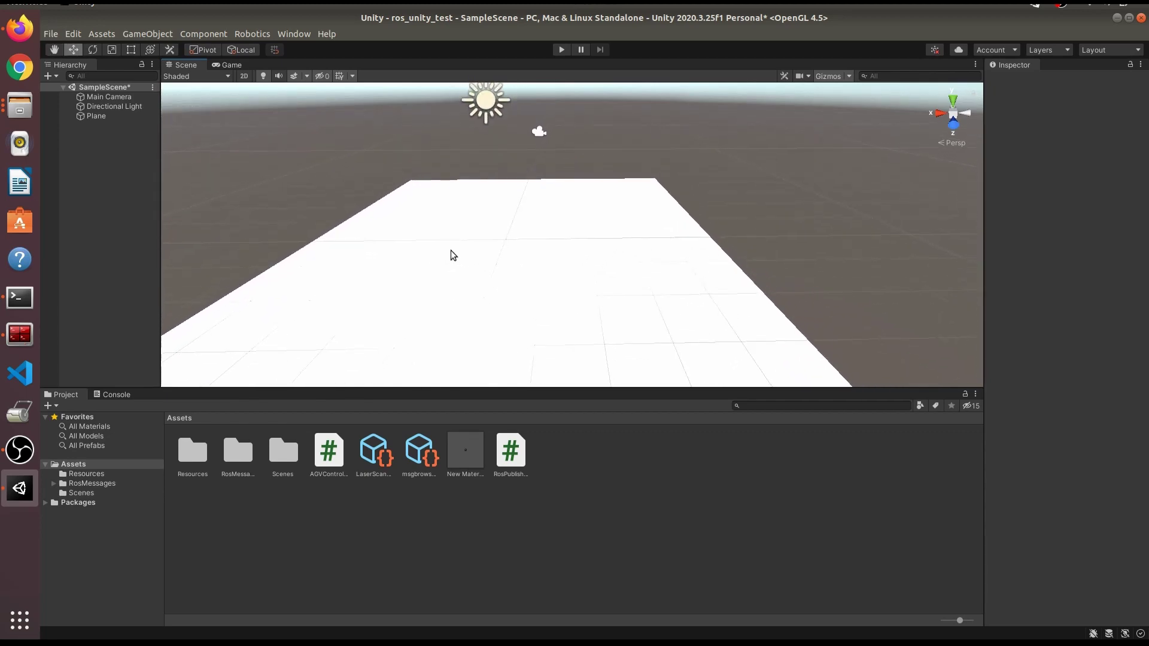
left_click(251, 36)
mouse_move(285, 37)
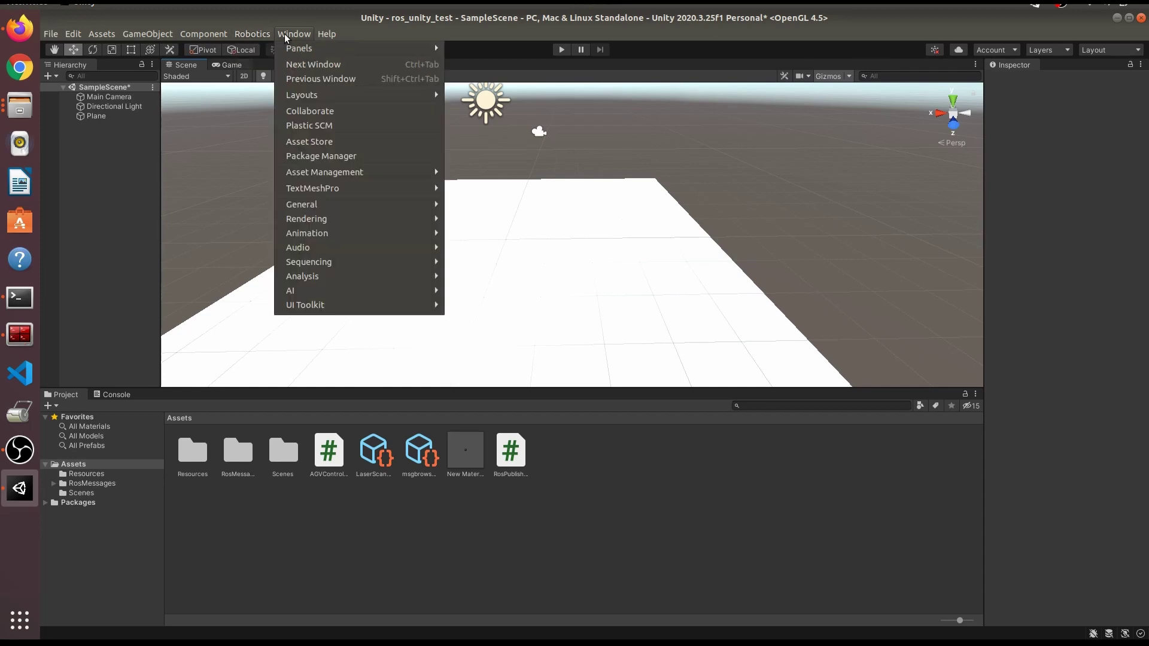
left_click(347, 157)
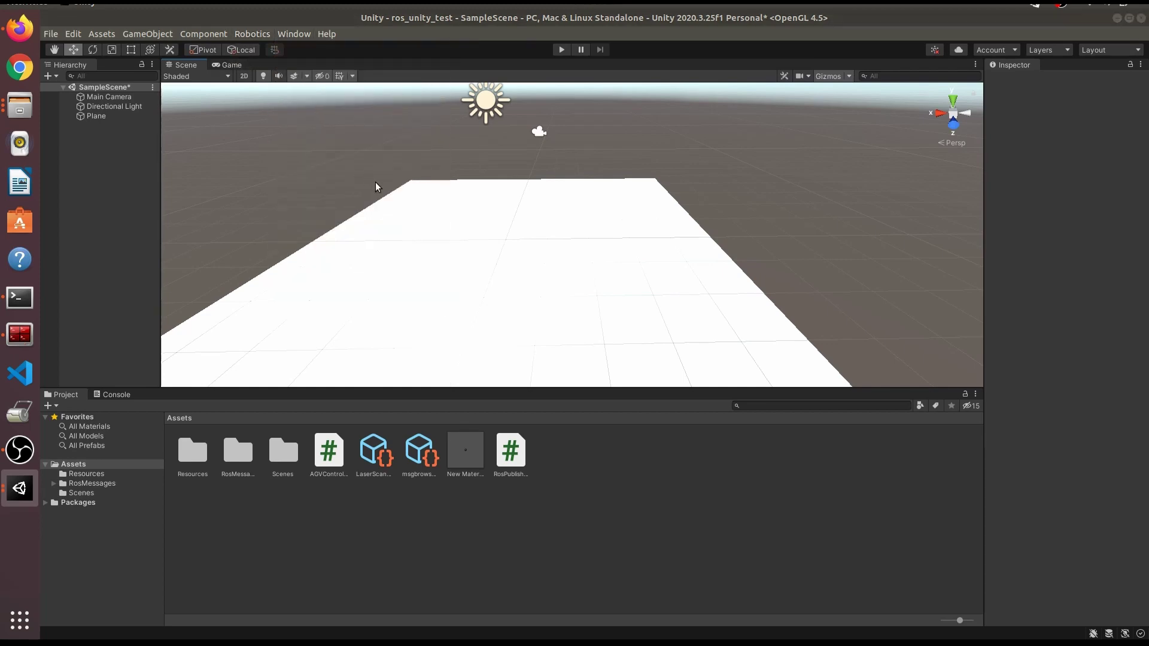
left_click(170, 171)
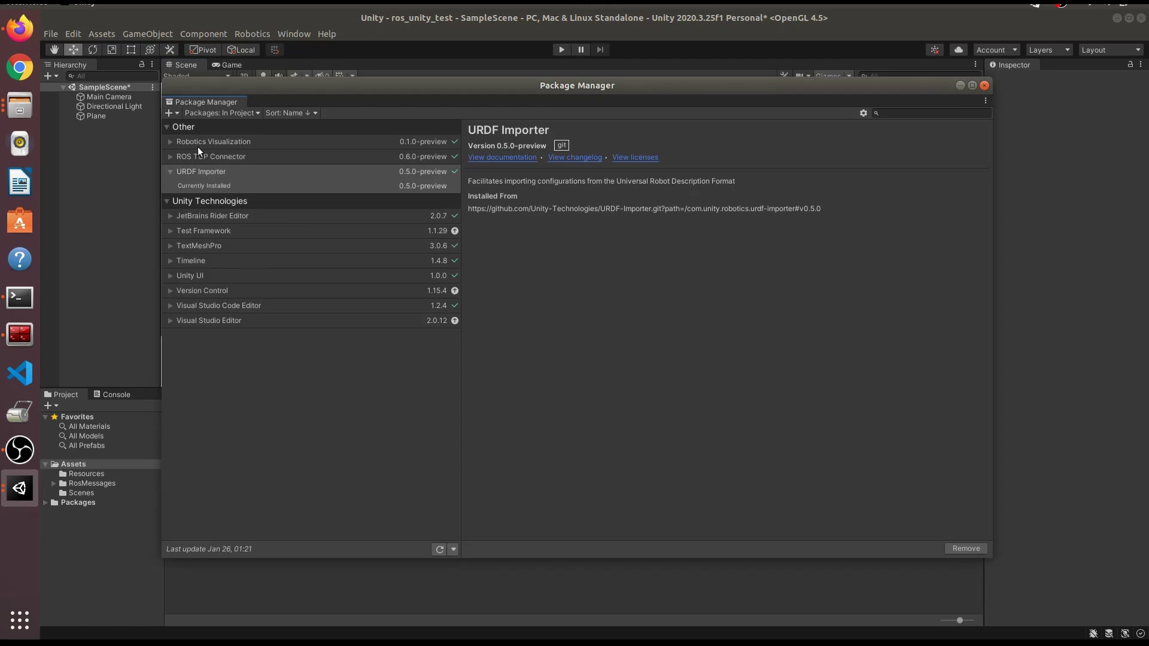
left_click(178, 115)
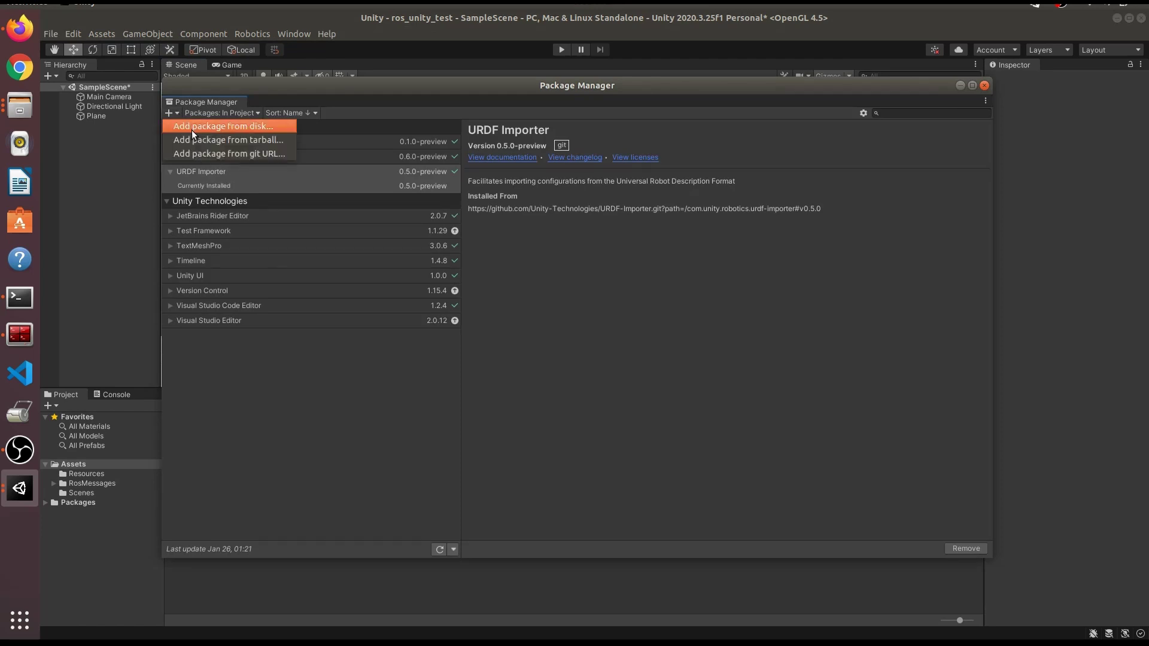
left_click(210, 155)
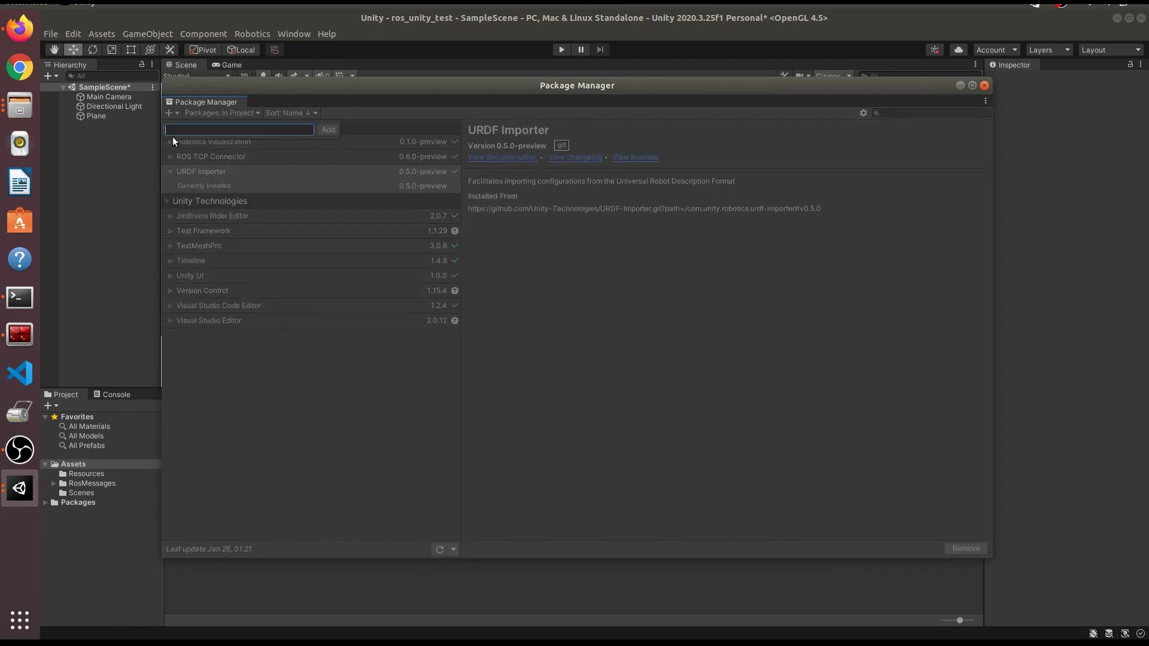
Switch to Firefox and copy the URDF Importer v0.5.0 git URL from the GitHub README's installation instructions
left_click(20, 28)
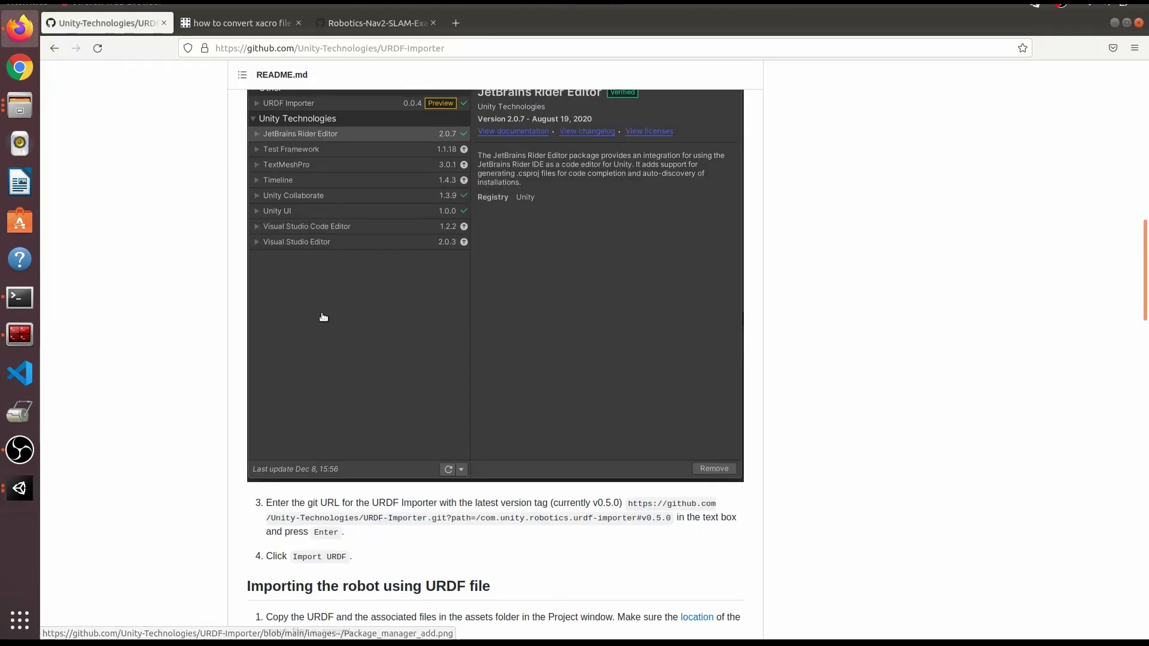
scroll(366, 417, "down", 2)
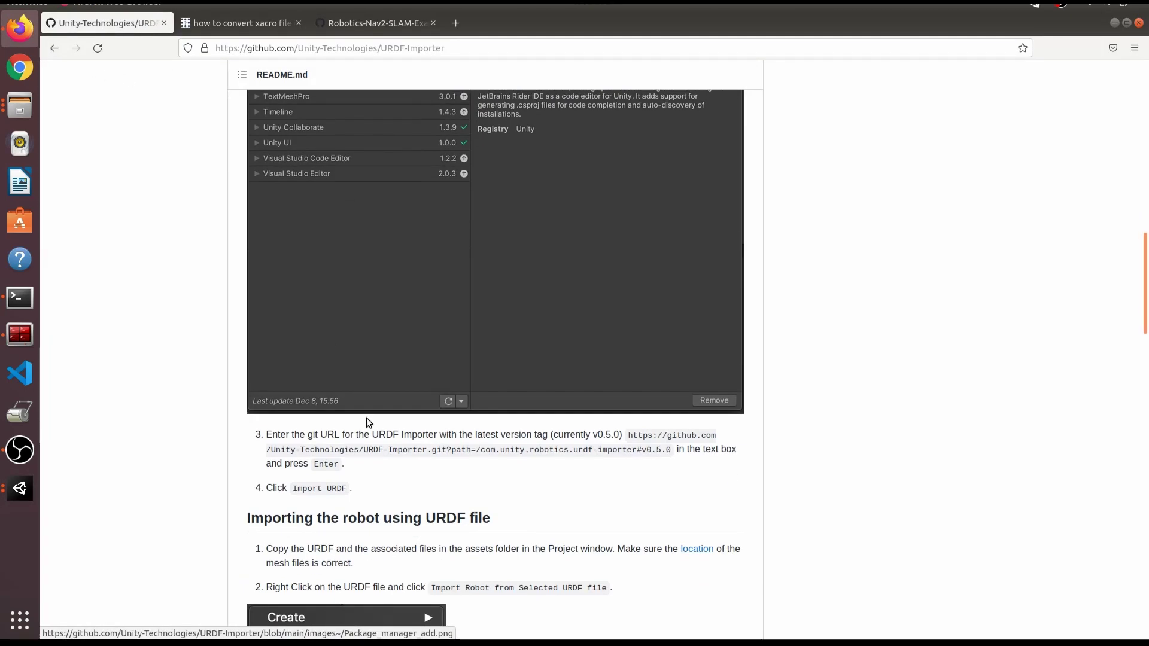
triple_click(373, 448)
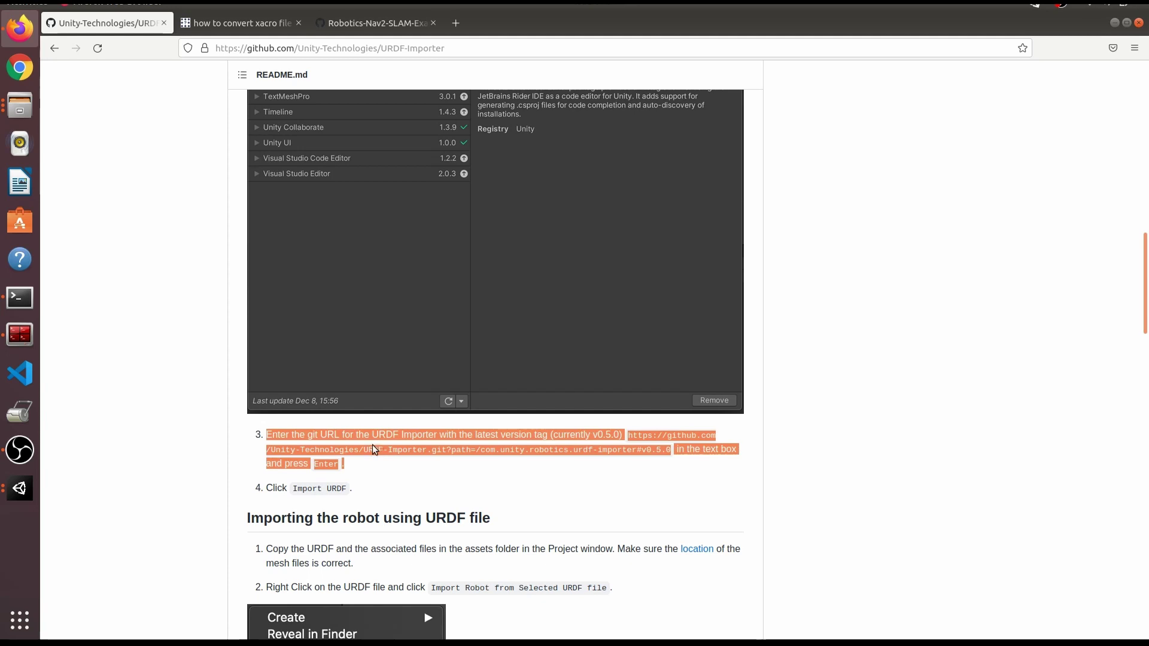
left_click(375, 448)
left_click_drag(648, 444, 671, 453)
key("ctrl+c")
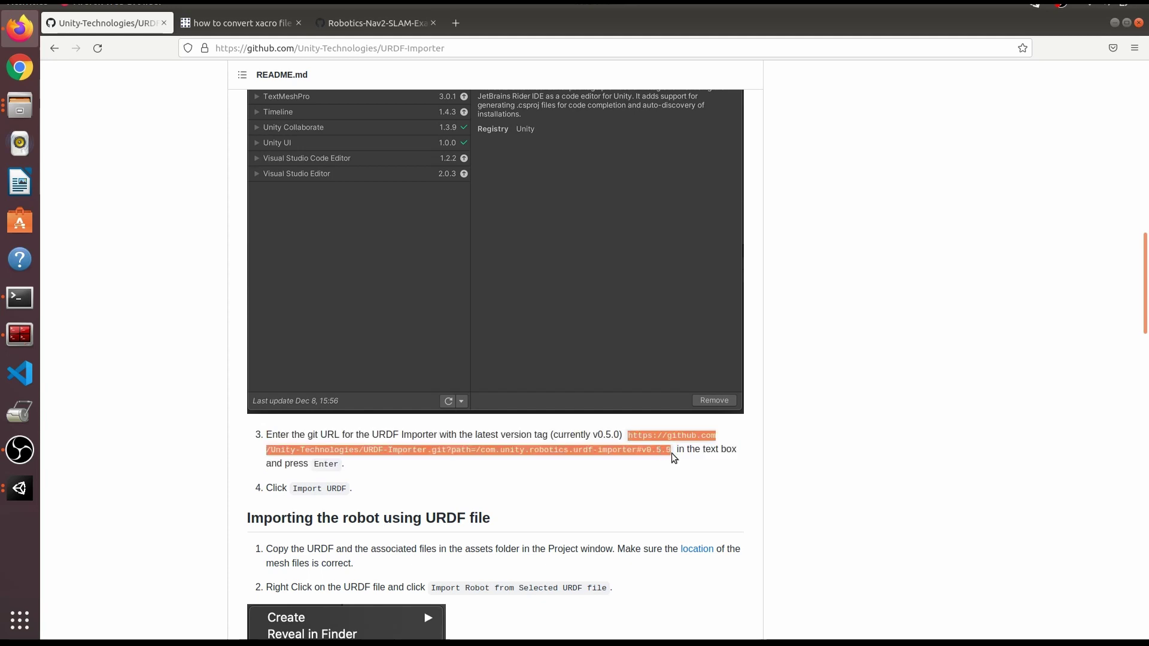
right_click(670, 455)
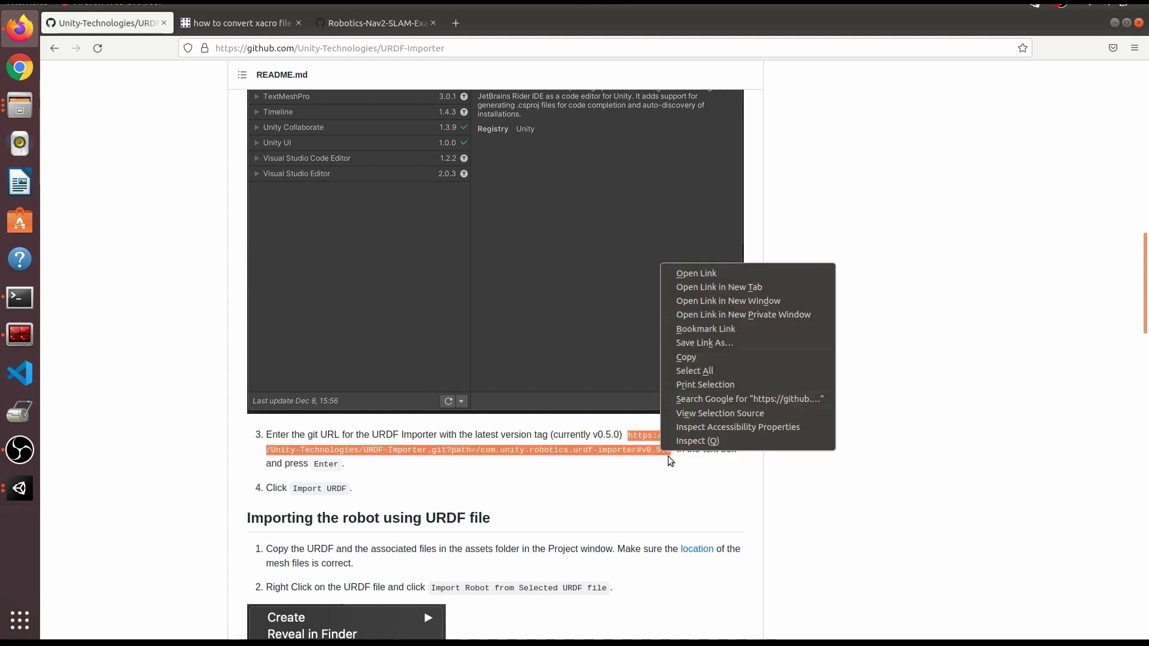
left_click(734, 354)
Return to Unity's Package Manager, paste the URDF Importer git URL as the package source, and dismiss the entry without adding it
left_click(20, 488)
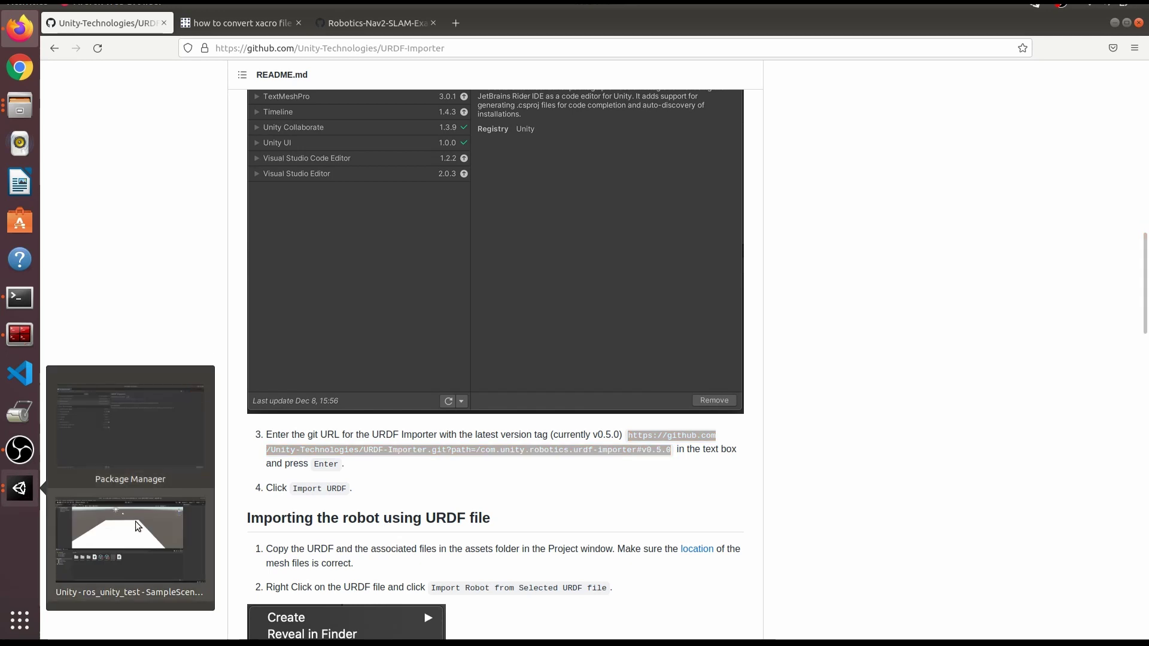
left_click(144, 466)
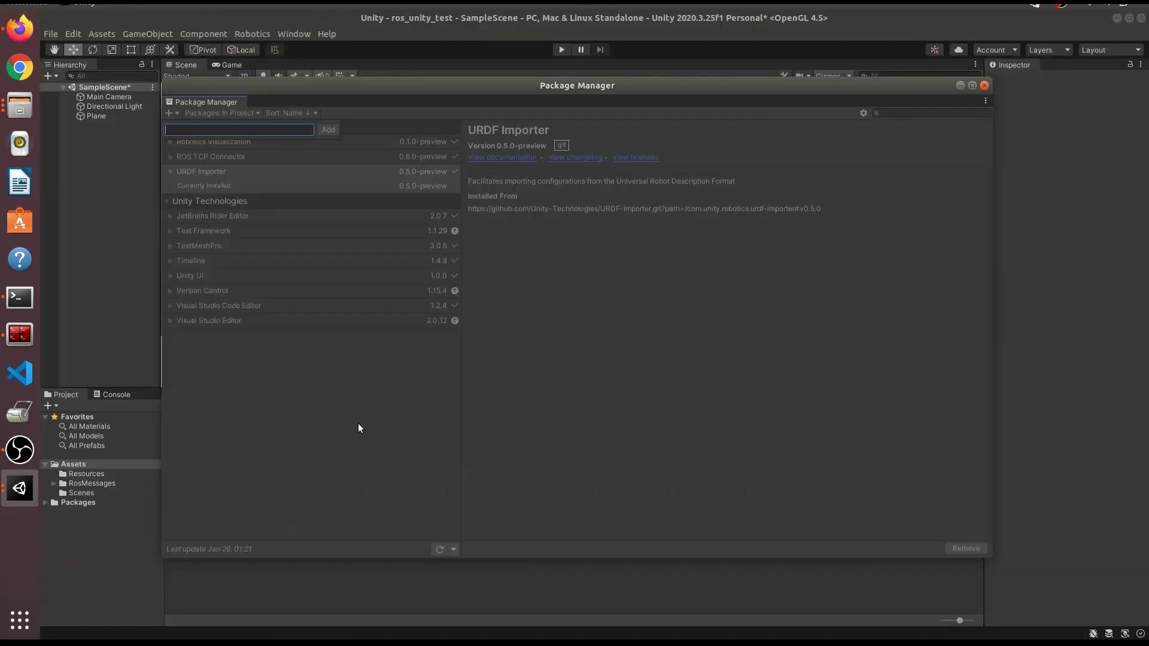
right_click(247, 131)
left_click(279, 159)
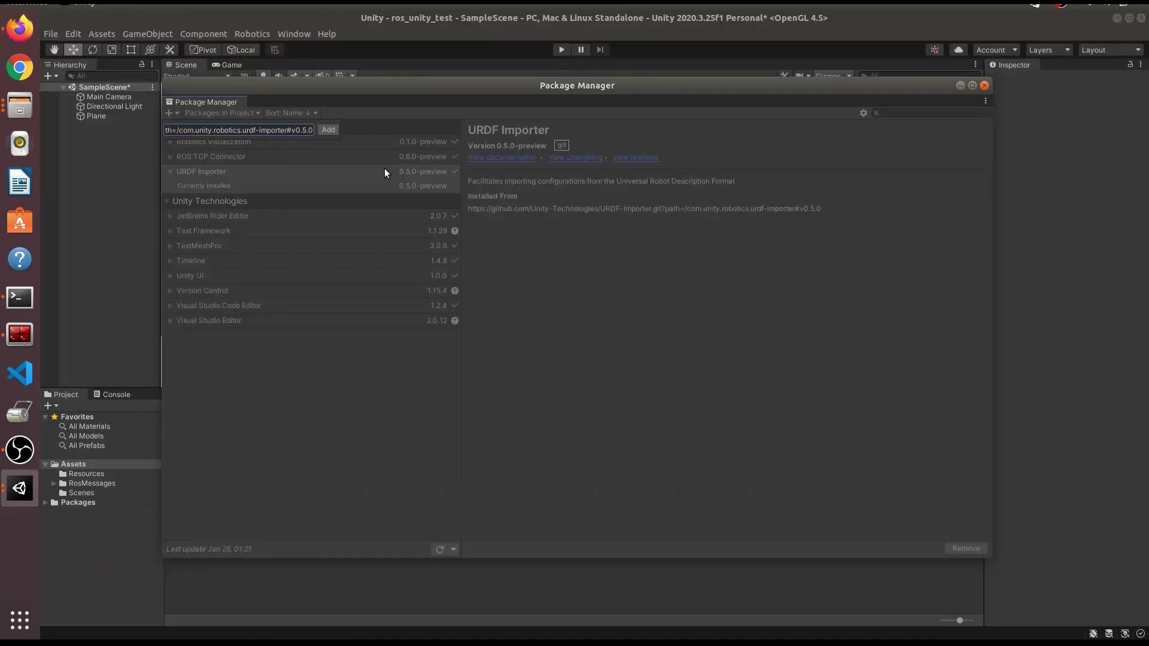
left_click(521, 182)
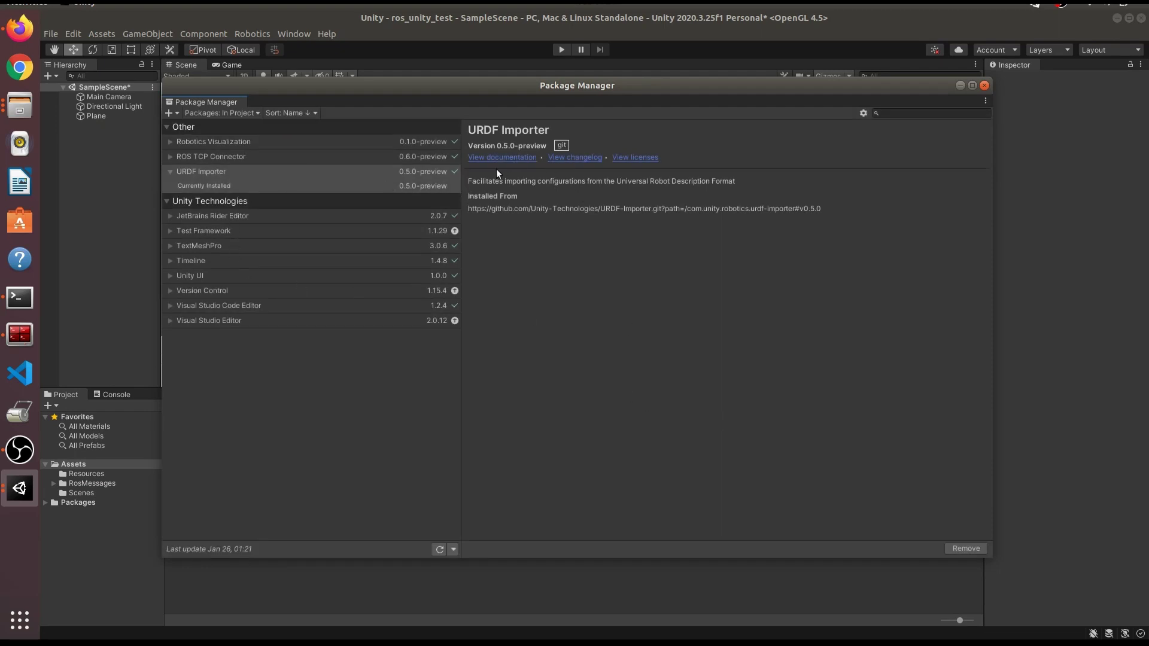
Examine the installation source URL in the URDF Importer package details, highlighting it from the version tag back to its beginning
left_click(692, 207)
left_click(694, 208)
double_click(711, 208)
left_click(809, 209)
left_click_drag(799, 209, 822, 210)
left_click(784, 242)
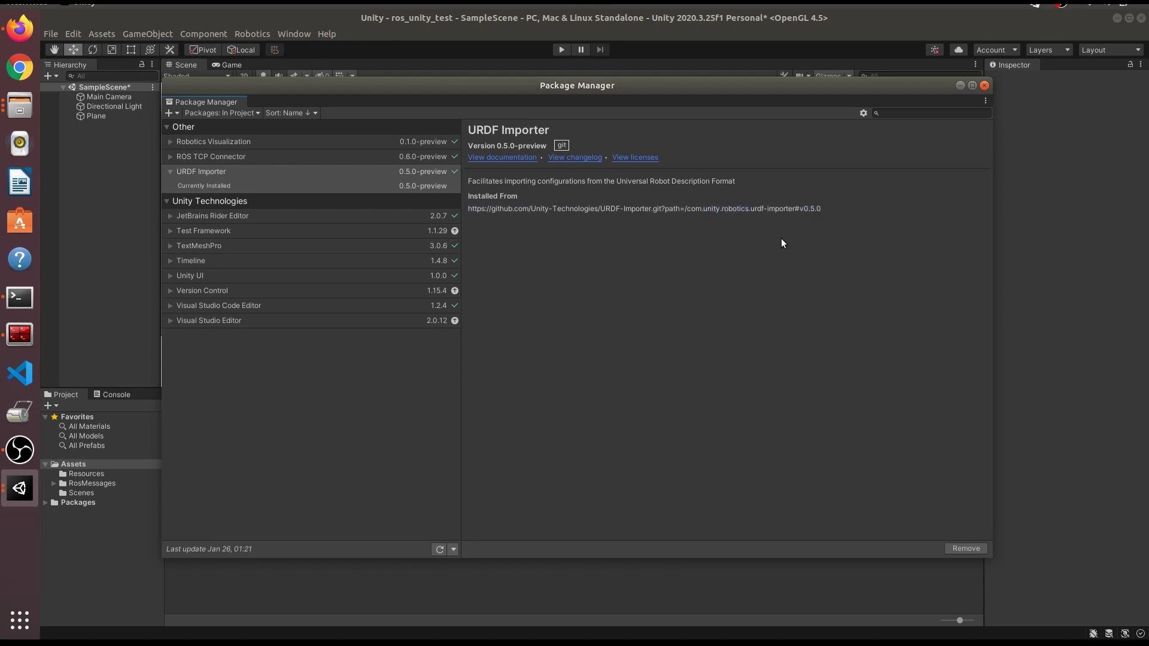
left_click(552, 208)
double_click(552, 209)
left_click(552, 209)
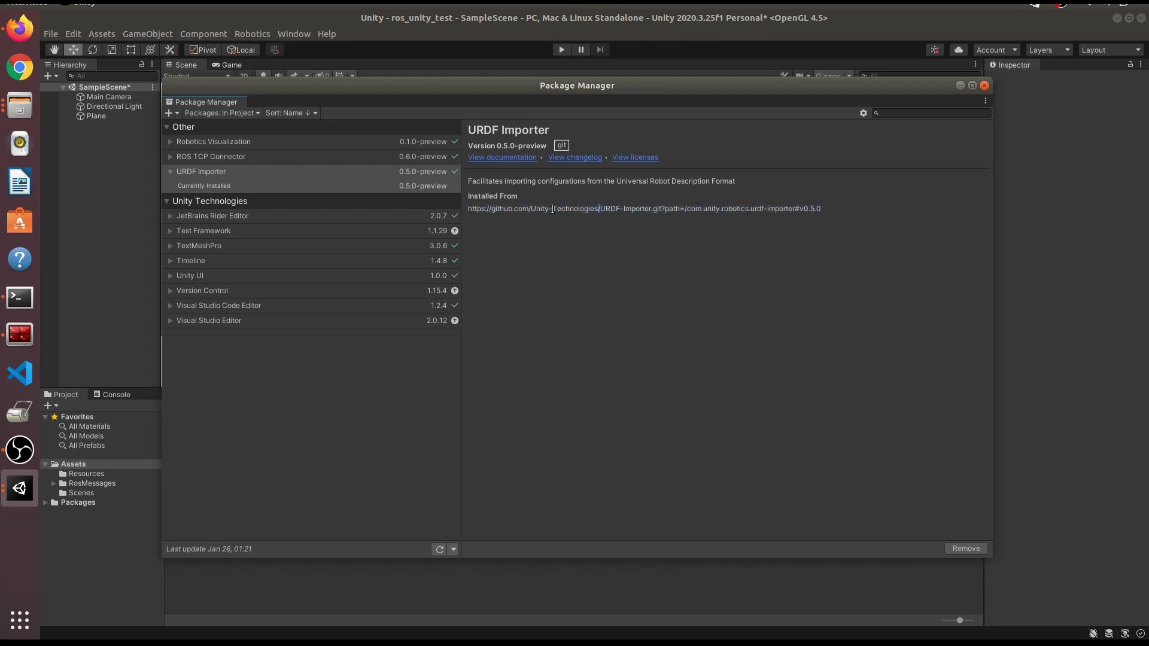
double_click(657, 209)
key("Right")
key("Right")
key("Right")
key("Right")
key("Right")
key("Right")
key("Right")
key("Right")
key("Right")
key("Right")
key("Right")
left_click(481, 211, "shift")
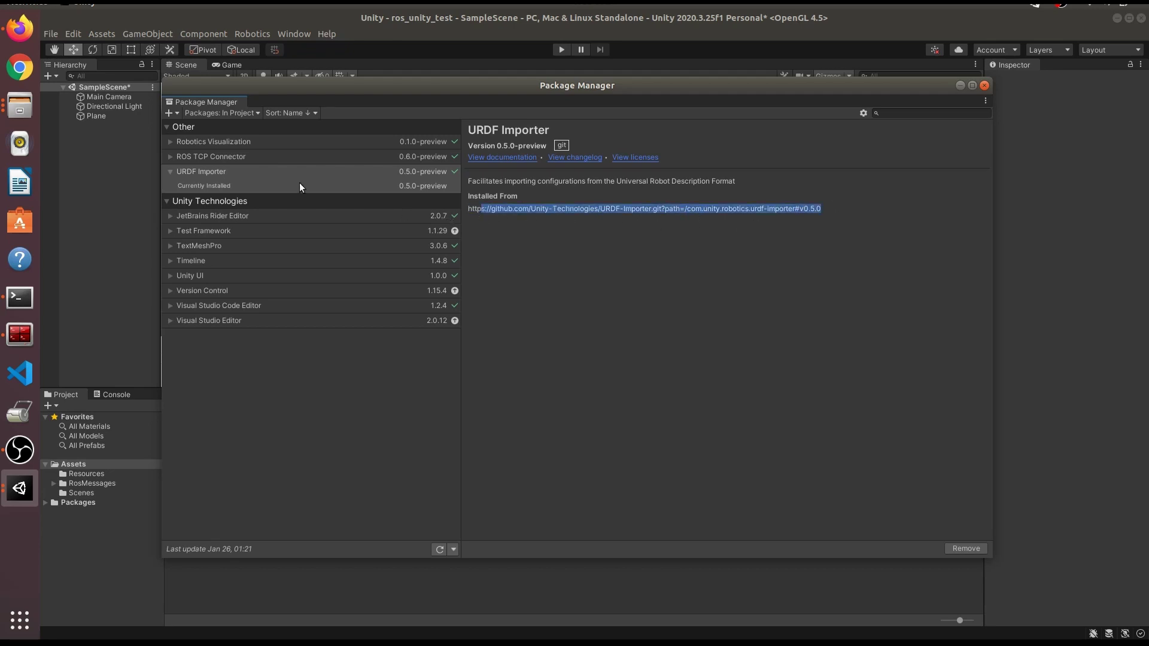
Review the Robotics Visualization and ROS TCP Connector package details and close the Package Manager
left_click(223, 142)
left_click(232, 157)
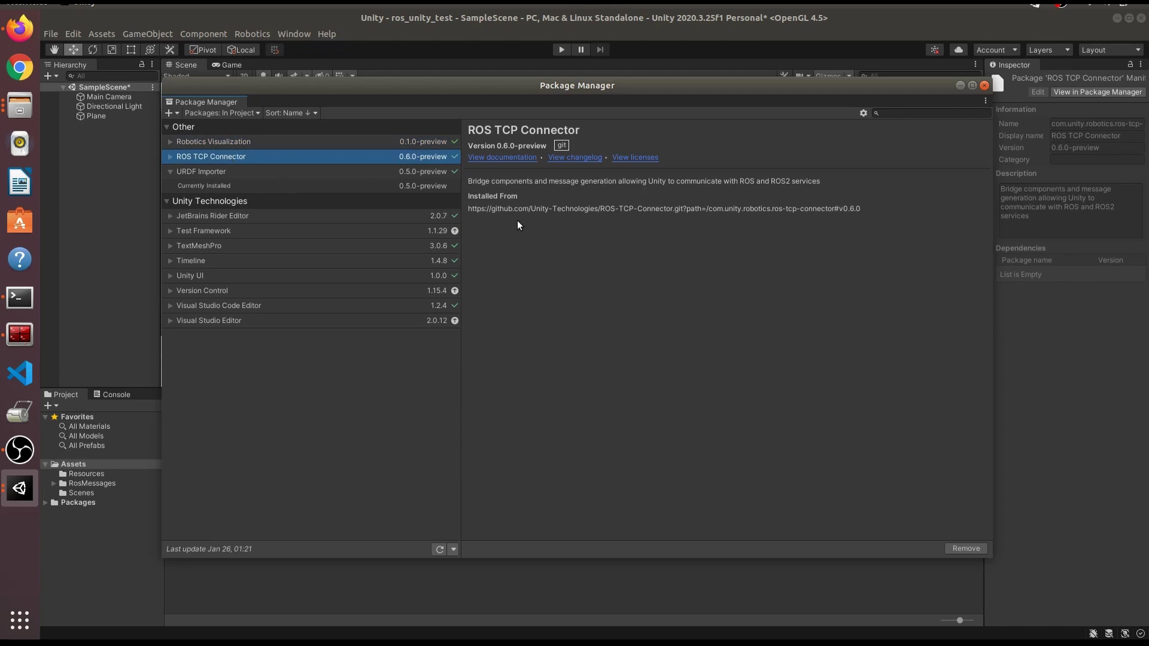
left_click(264, 143)
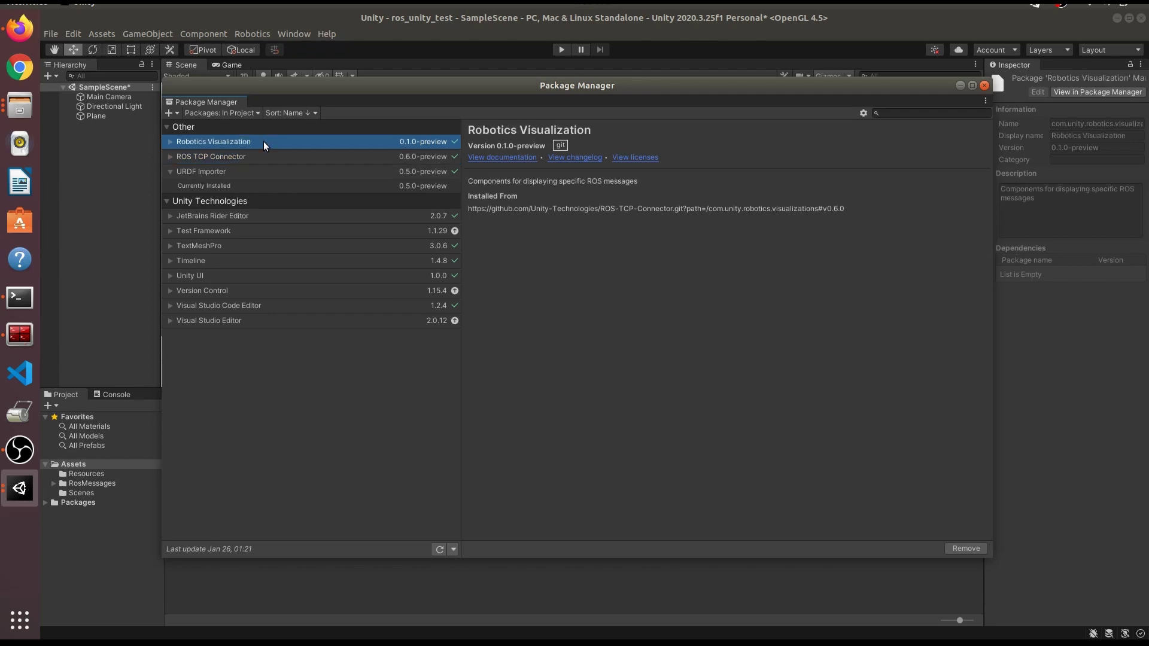
left_click(247, 154)
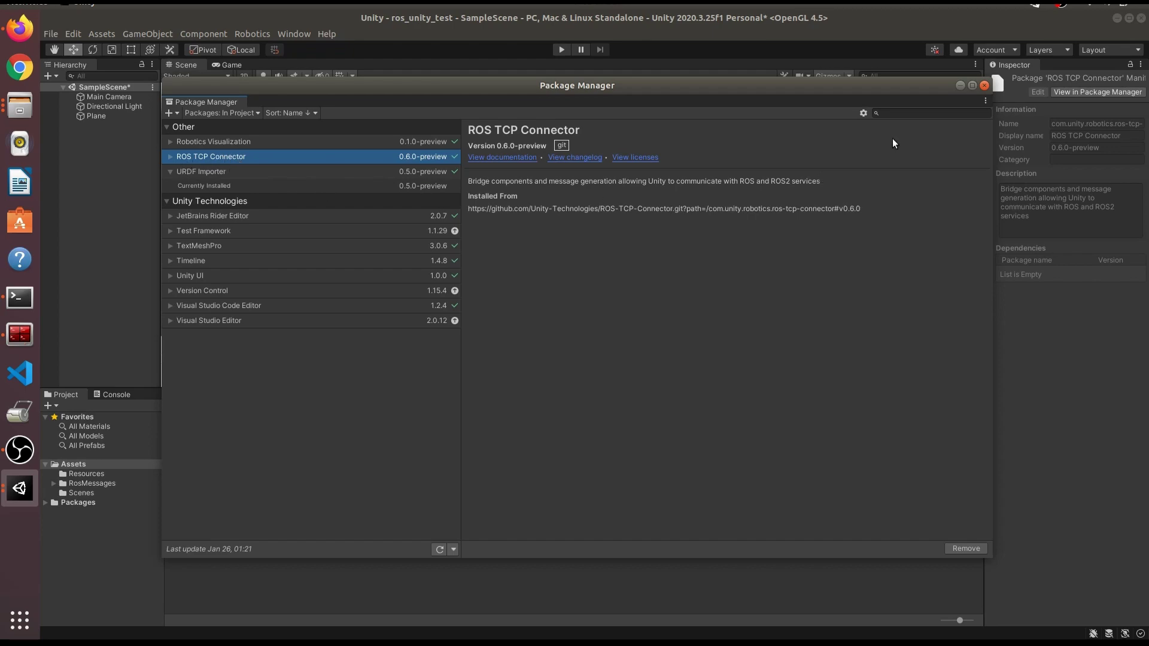
left_click(984, 85)
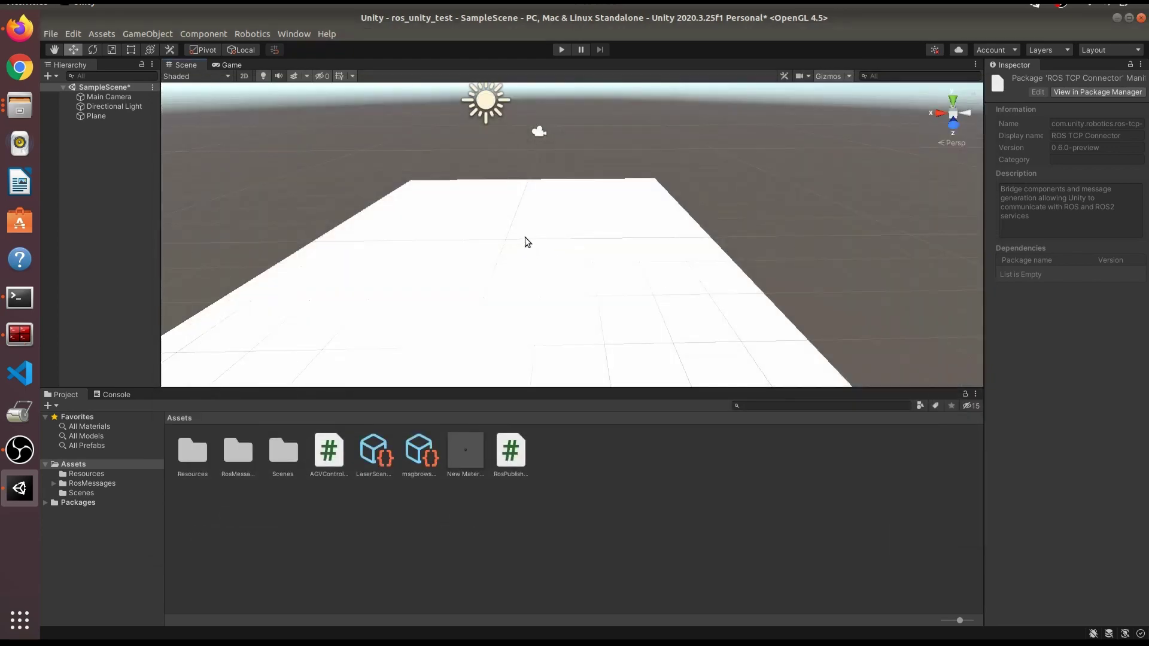
mouse_move(525, 241)
middle_mouse_down()
mouse_move(507, 200)
mouse_move(533, 235)
mouse_move(518, 221)
middle_mouse_up()
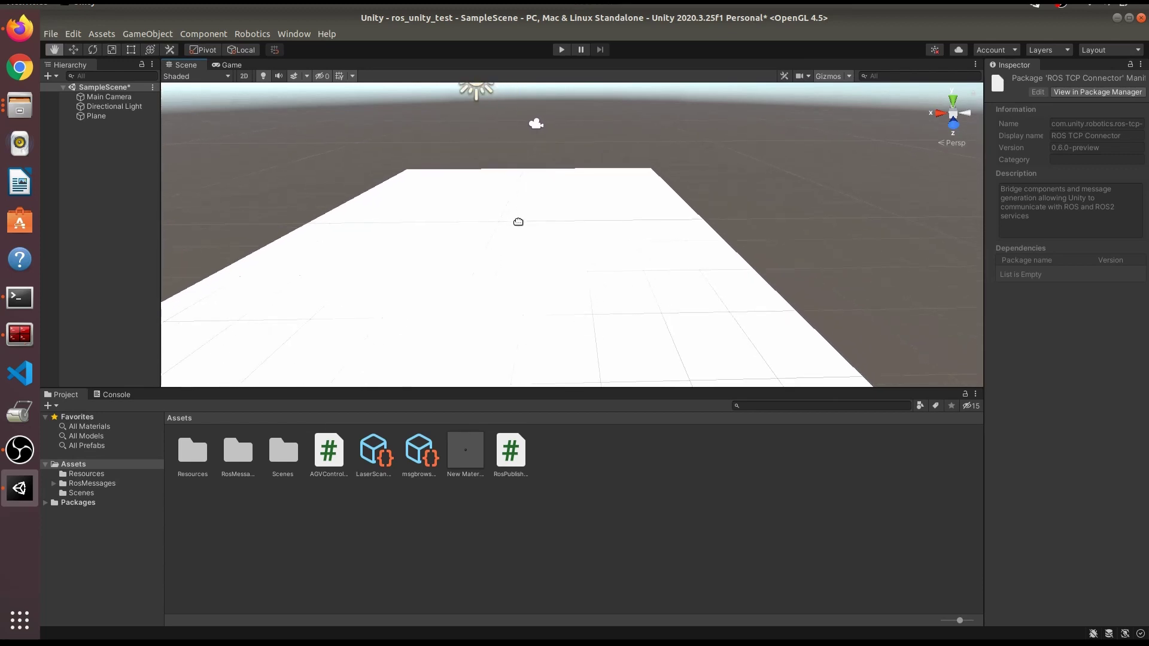
key("w")
scroll(513, 215, "down", 4)
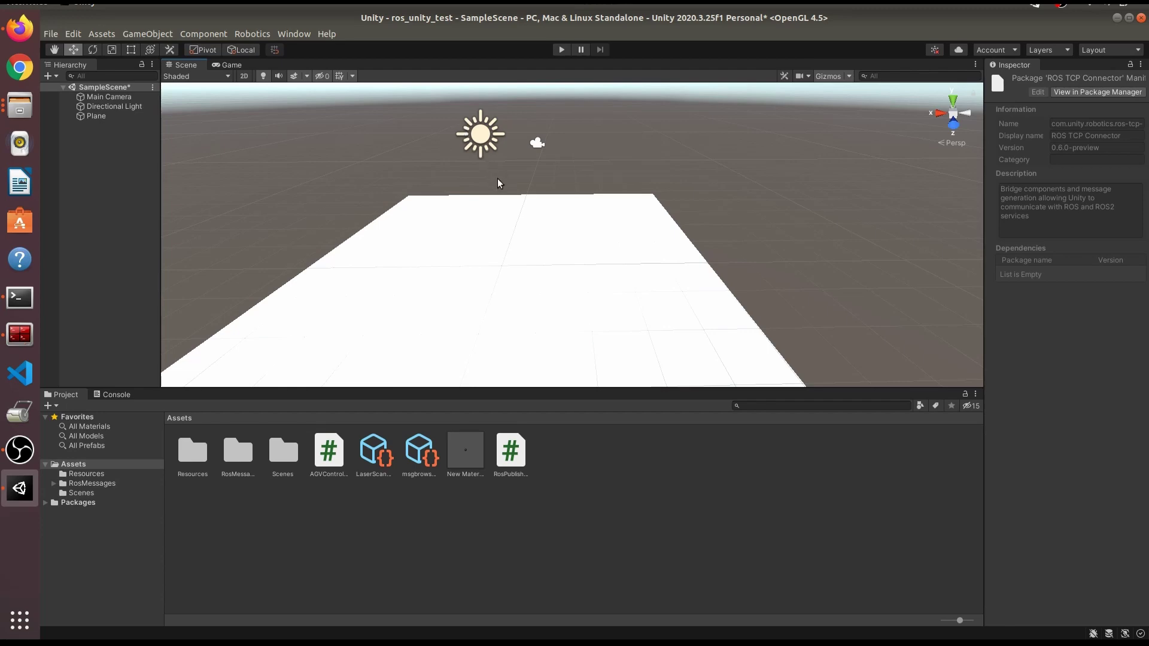
key("q")
mouse_move(637, 247)
left_mouse_down()
mouse_move(569, 244)
mouse_move(646, 254)
left_mouse_up()
key("w")
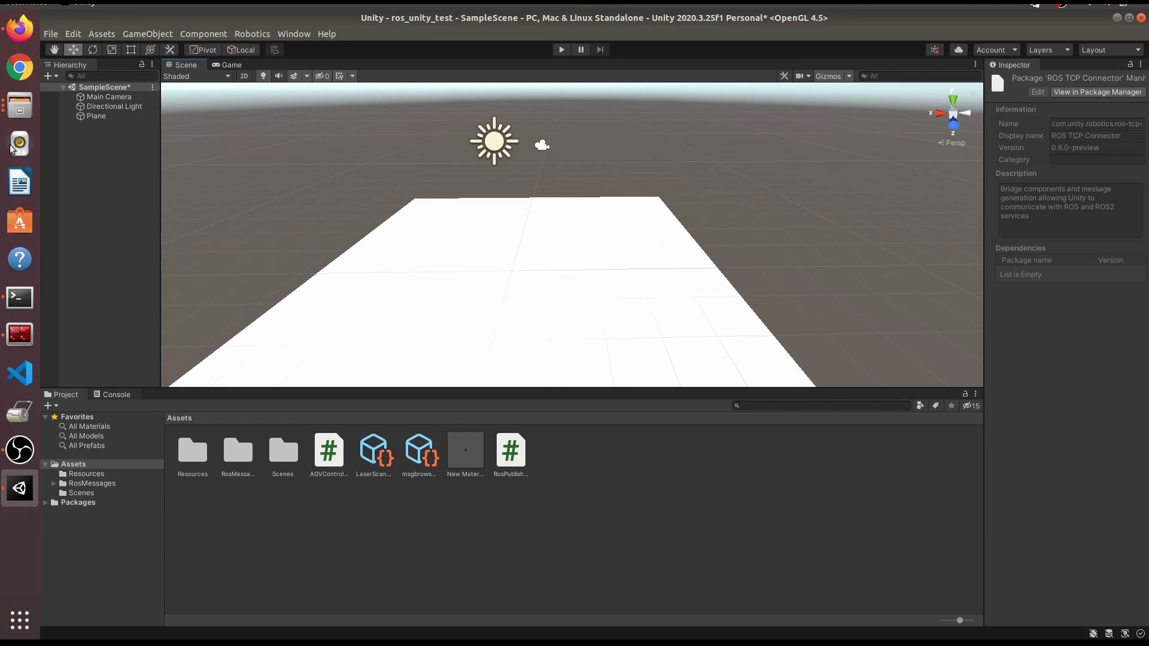
Switch to the file manager and delete diff_wheeled_robot.urdf from the urdf folder of the mastering_ros_robot_description_pkg package
left_click(19, 106)
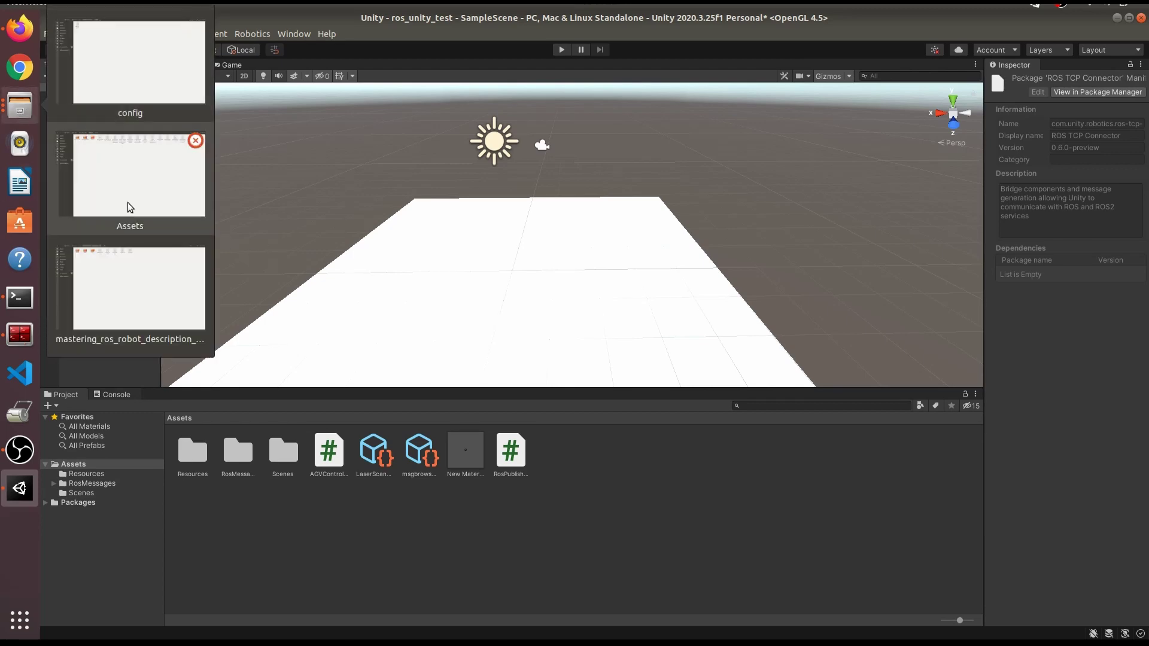
left_click(133, 269)
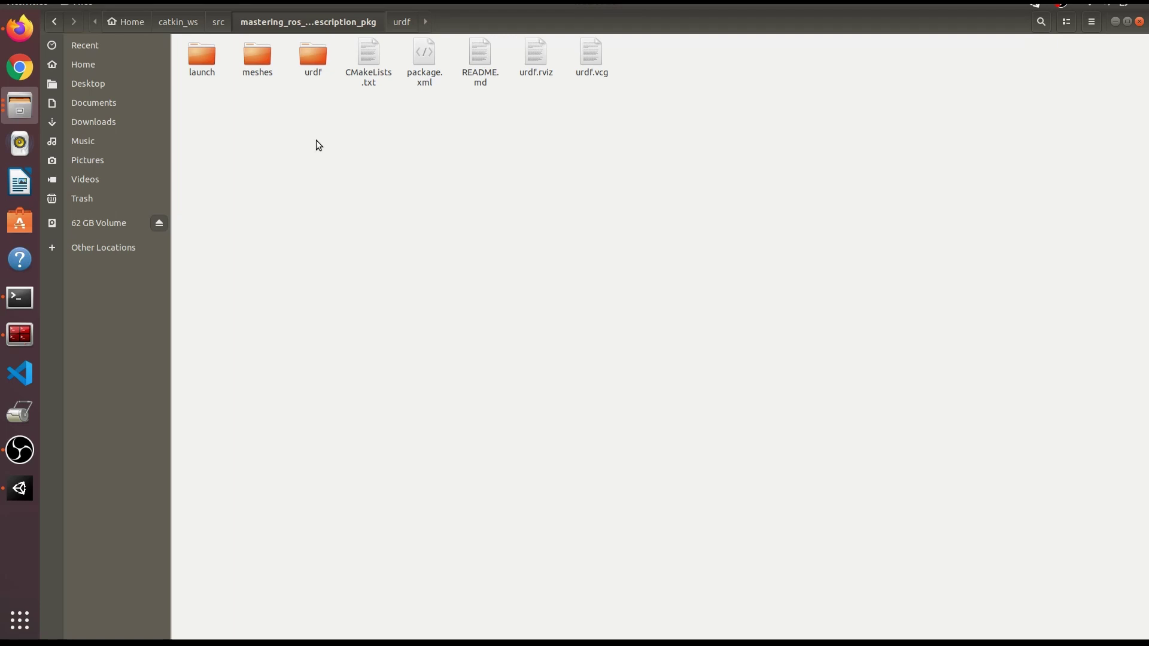
double_click(319, 59)
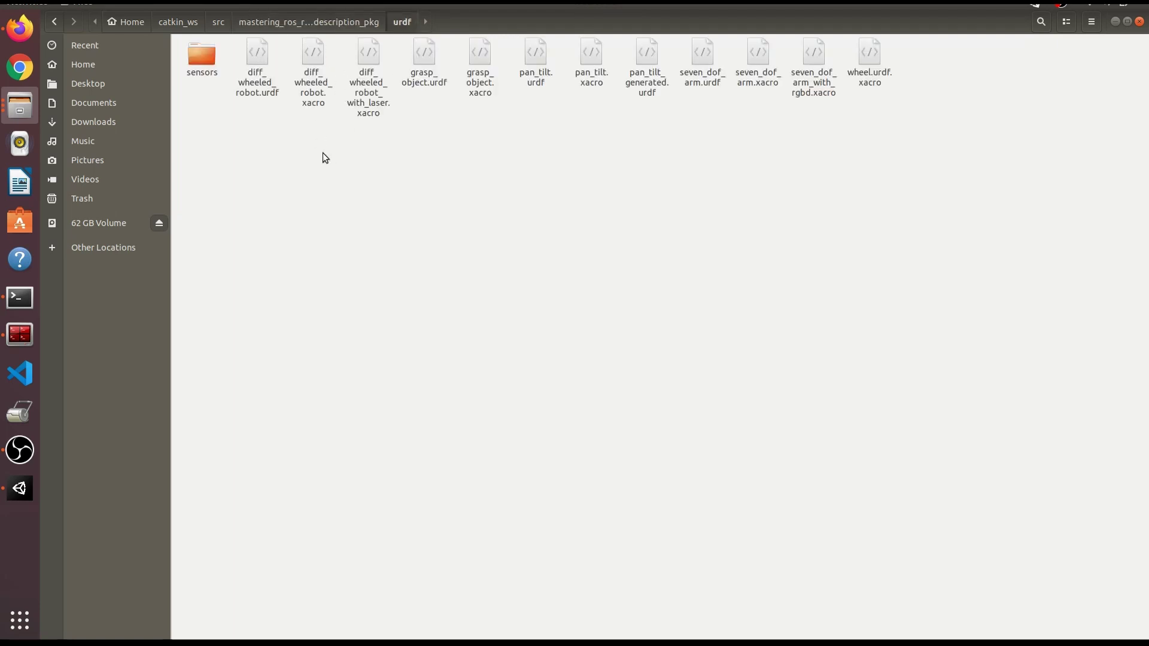
left_click(258, 90)
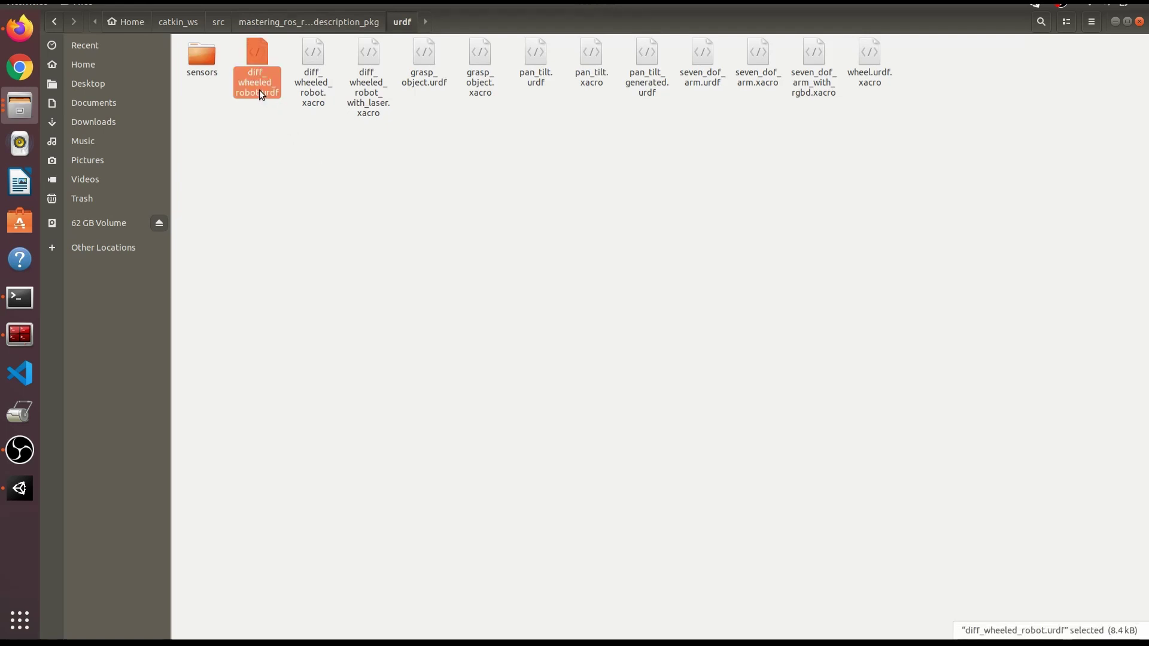
key("Delete")
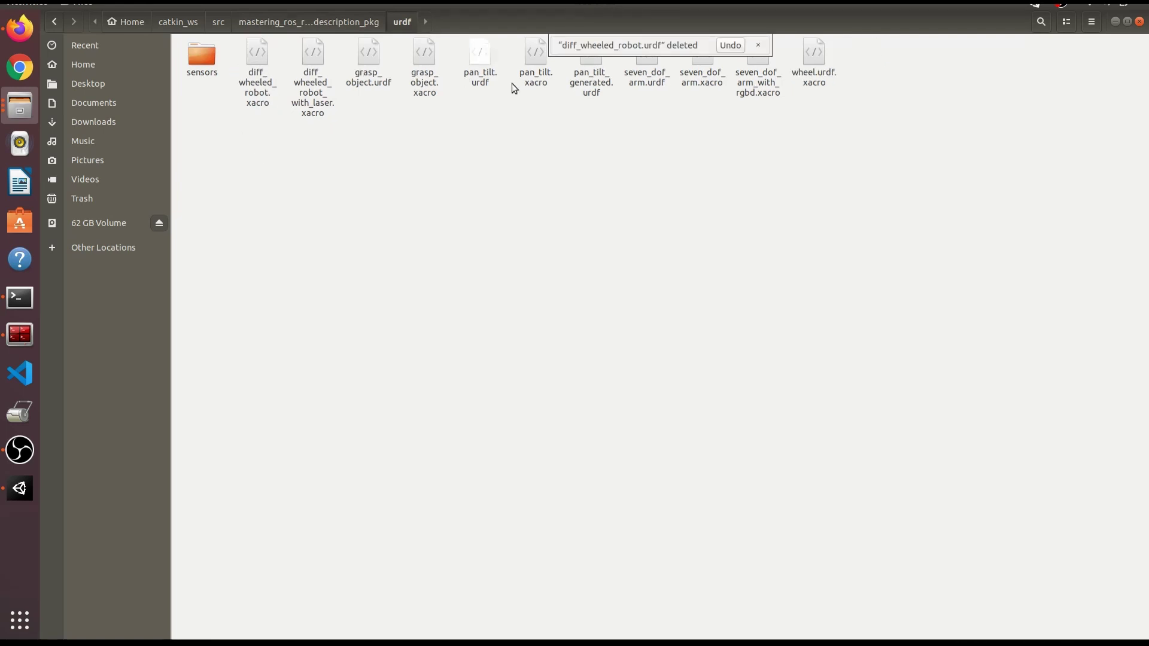
left_click(758, 46)
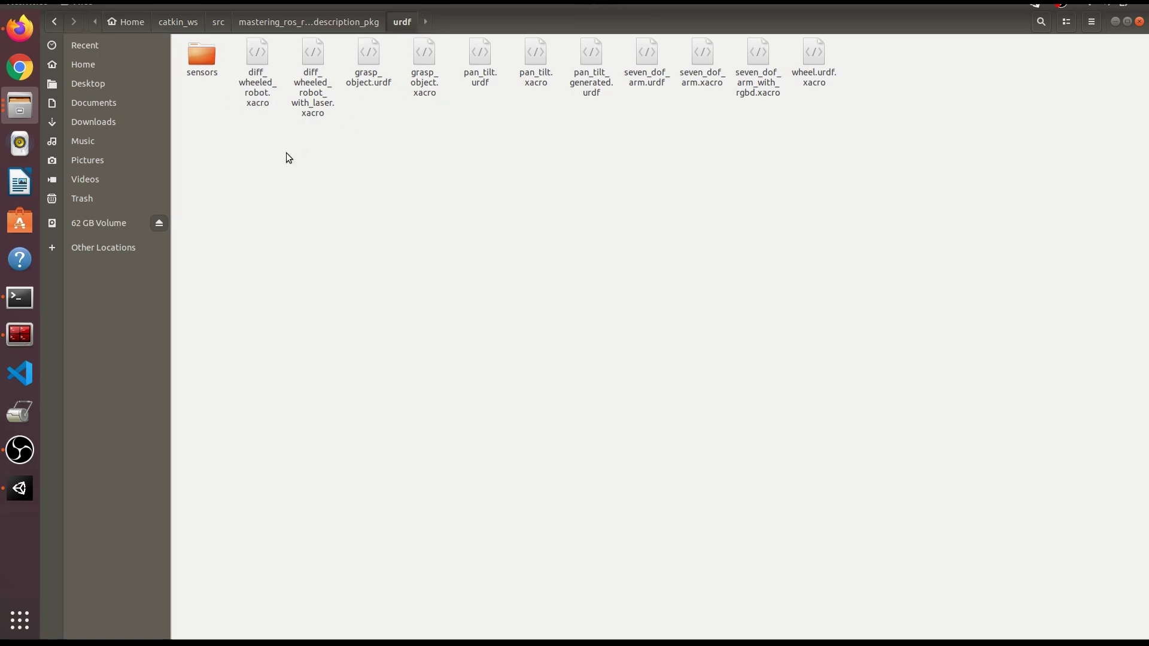
Switch to the second terminal session, clear it, and change directory to src/mastering_ros_robot_description_pkg/urdf/
left_click(19, 297)
left_click(684, 298)
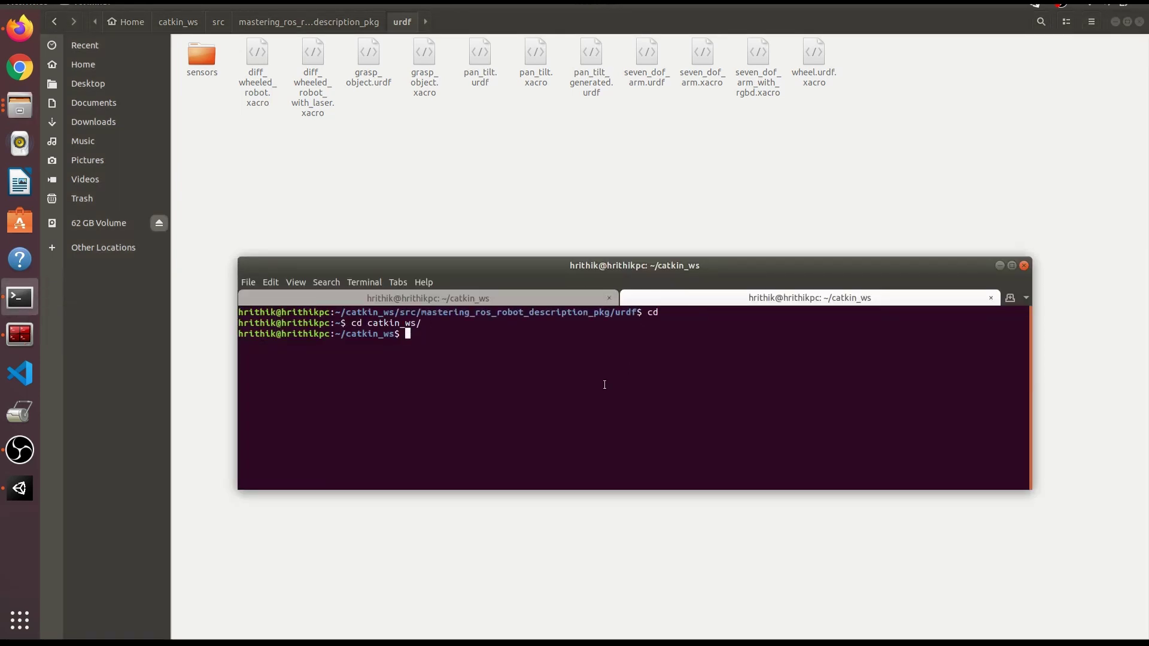
key("ctrl+l")
type("cd sr")
key("Tab")
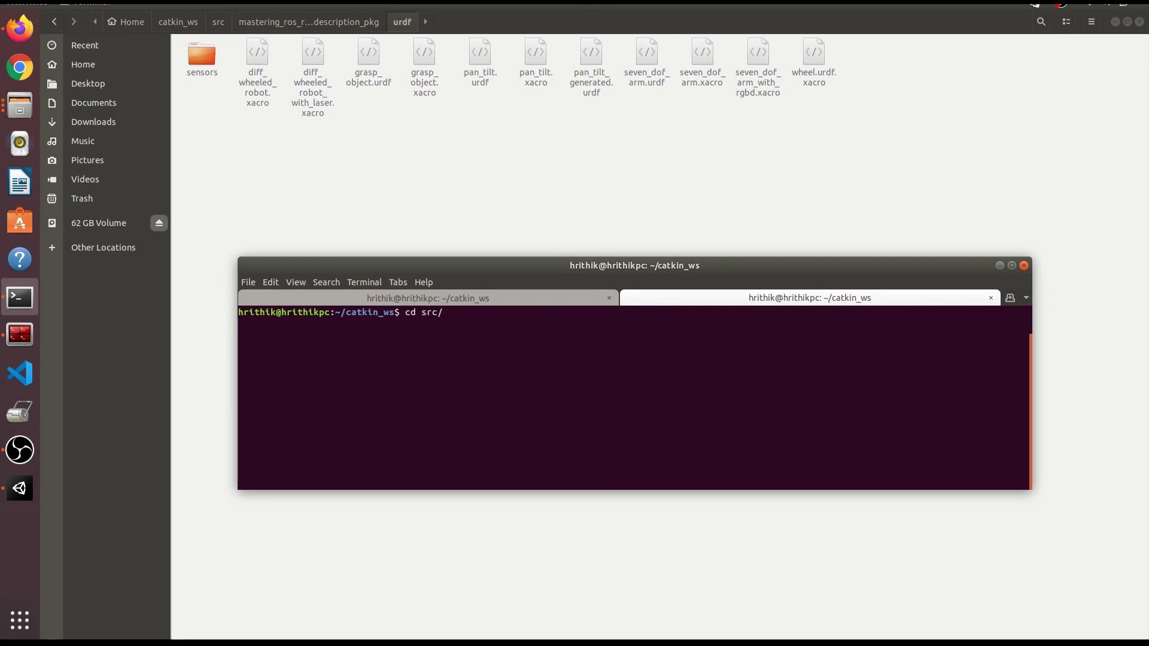
type("mast")
key("Tab")
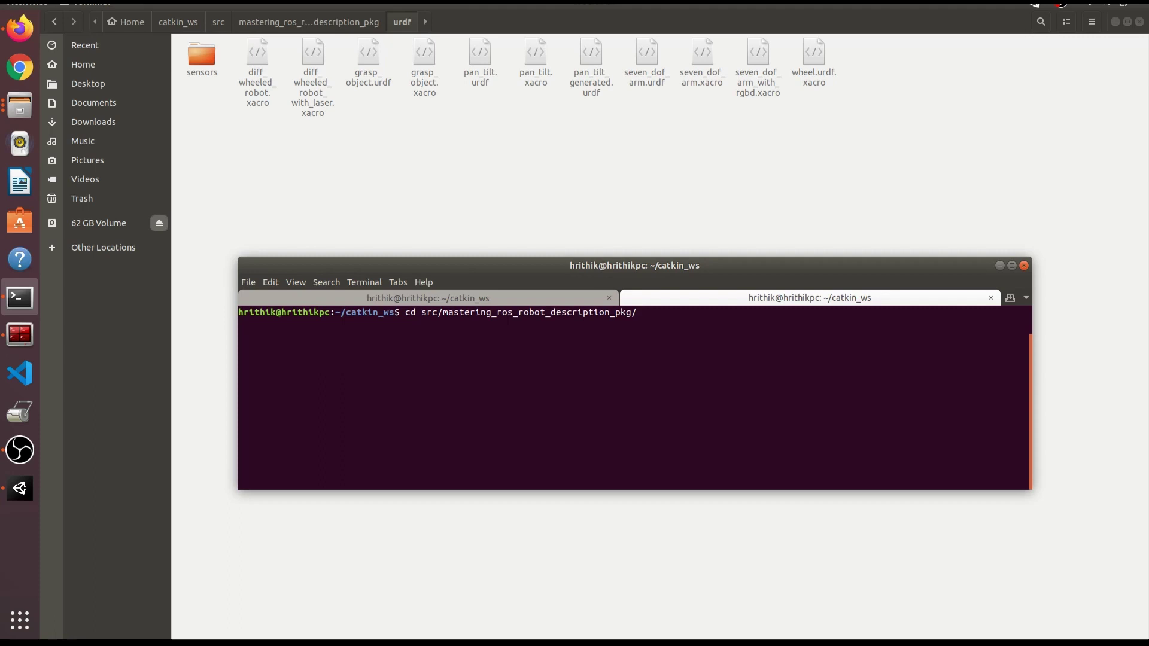
type("ur")
key("Tab")
key("Return")
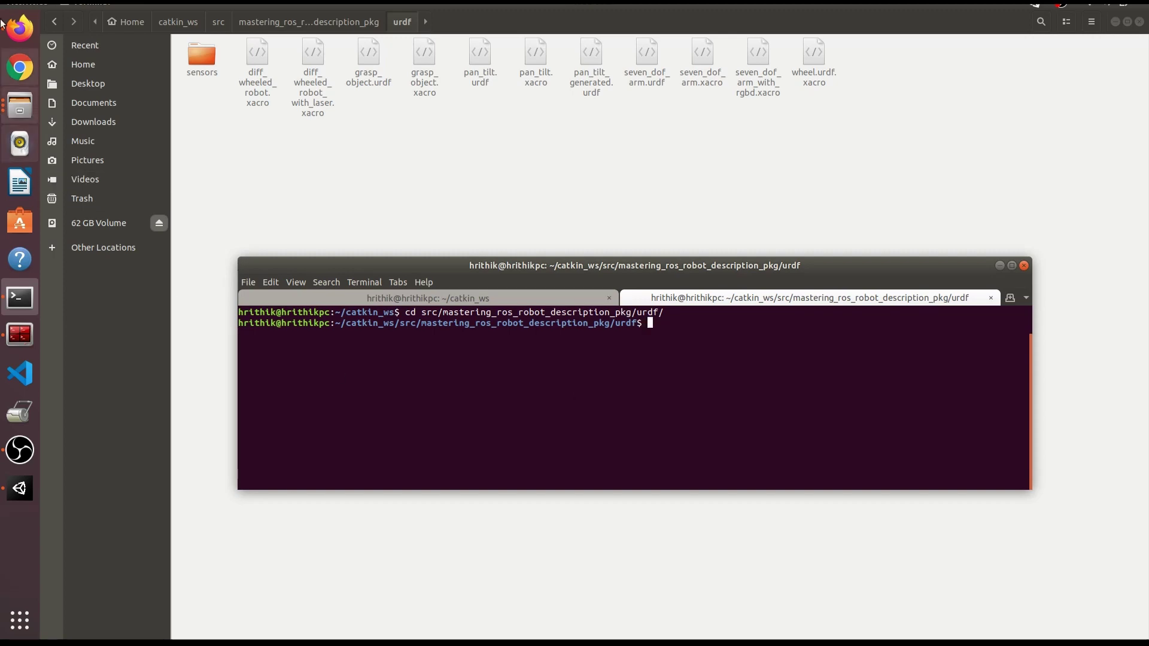
Switch to Firefox and examine the rosrun xacro conversion command in the ROS Answers question on converting xacro to URDF
left_click(20, 33)
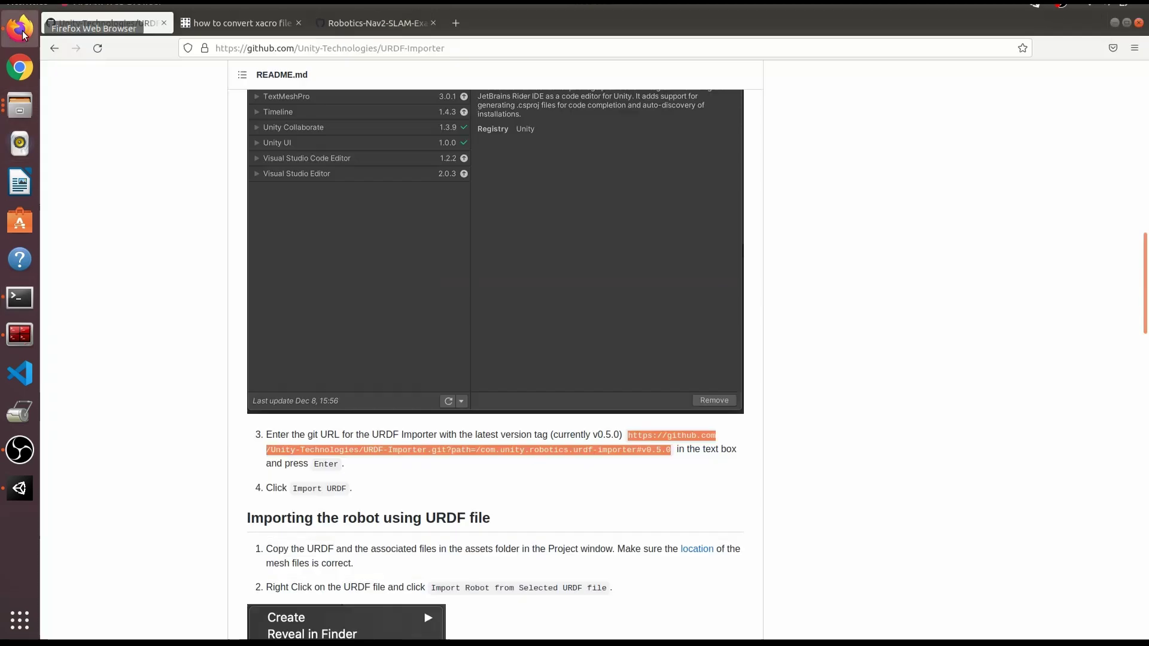
left_click(237, 21)
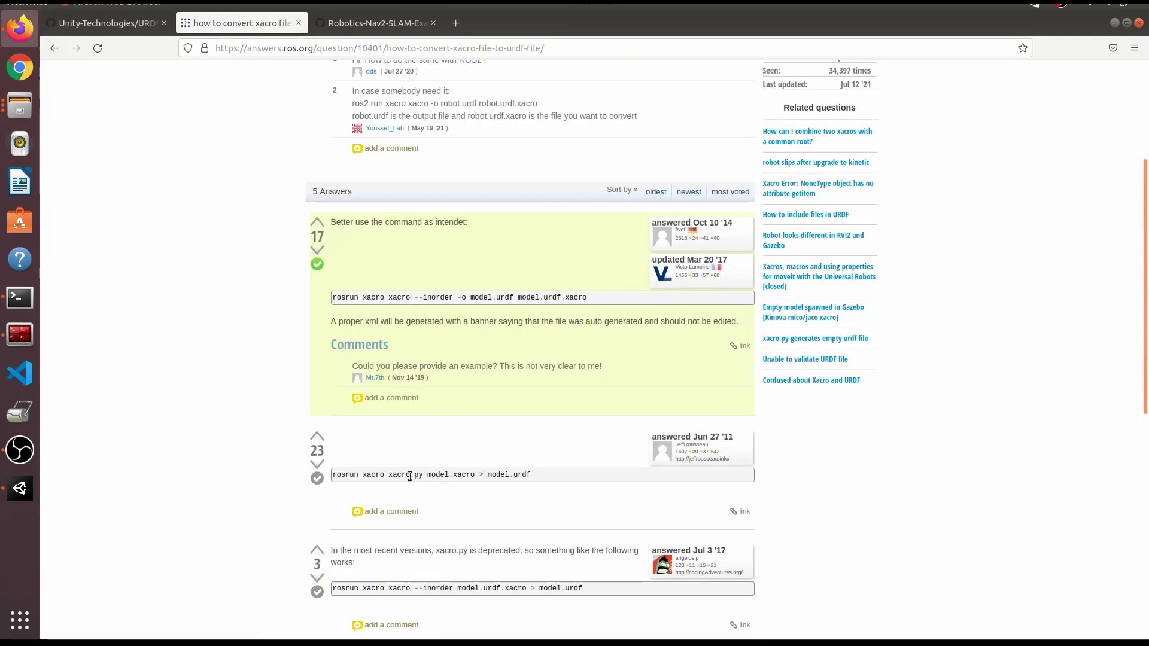
left_click_drag(333, 475, 541, 473)
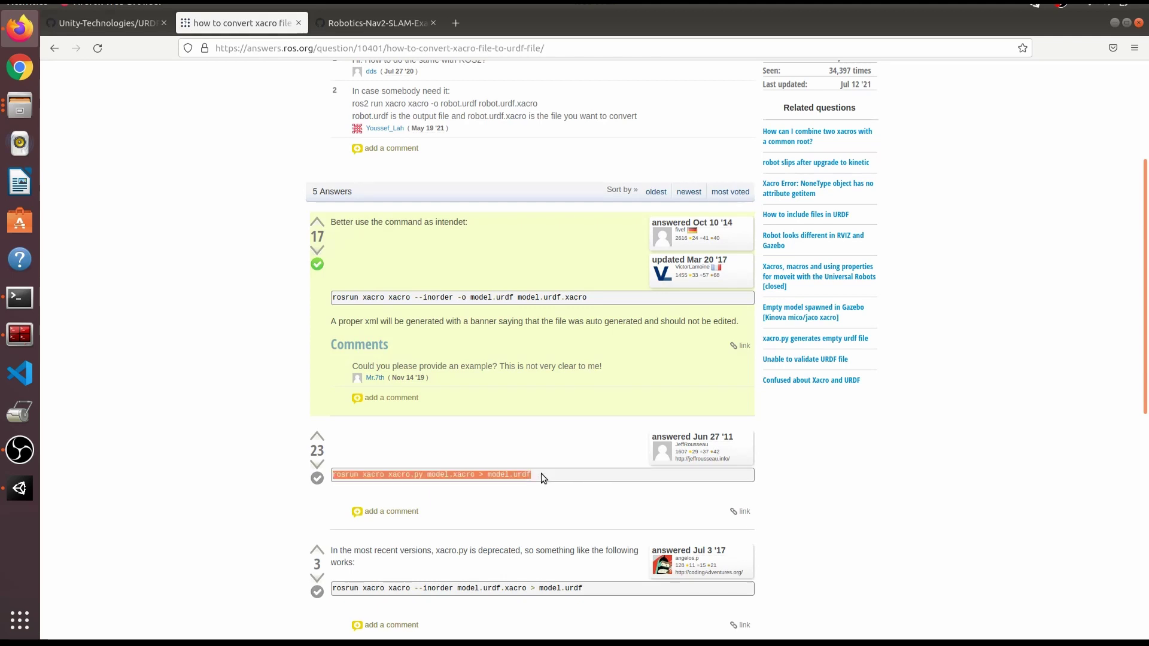
left_click(464, 473)
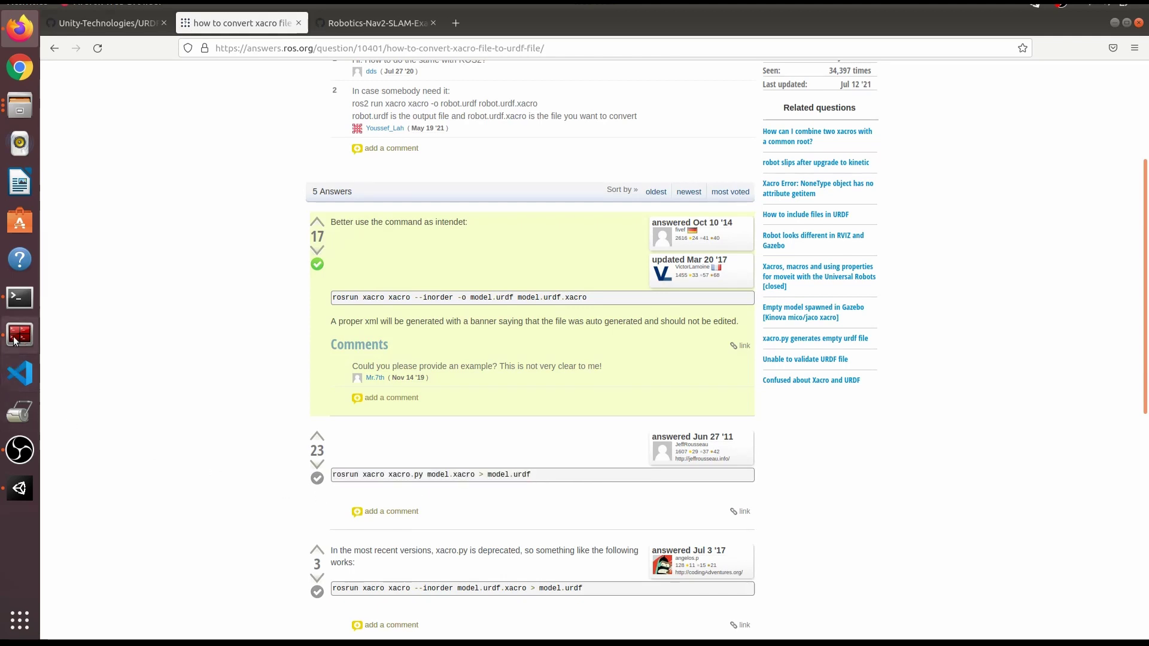
Switch to the terminal and try to convert the robot description with rosrun xacro xacro diff_wheeled_robot.xacro > diff_wheeled_robot.urdf
left_click(25, 299)
left_click_drag(547, 277, 611, 97)
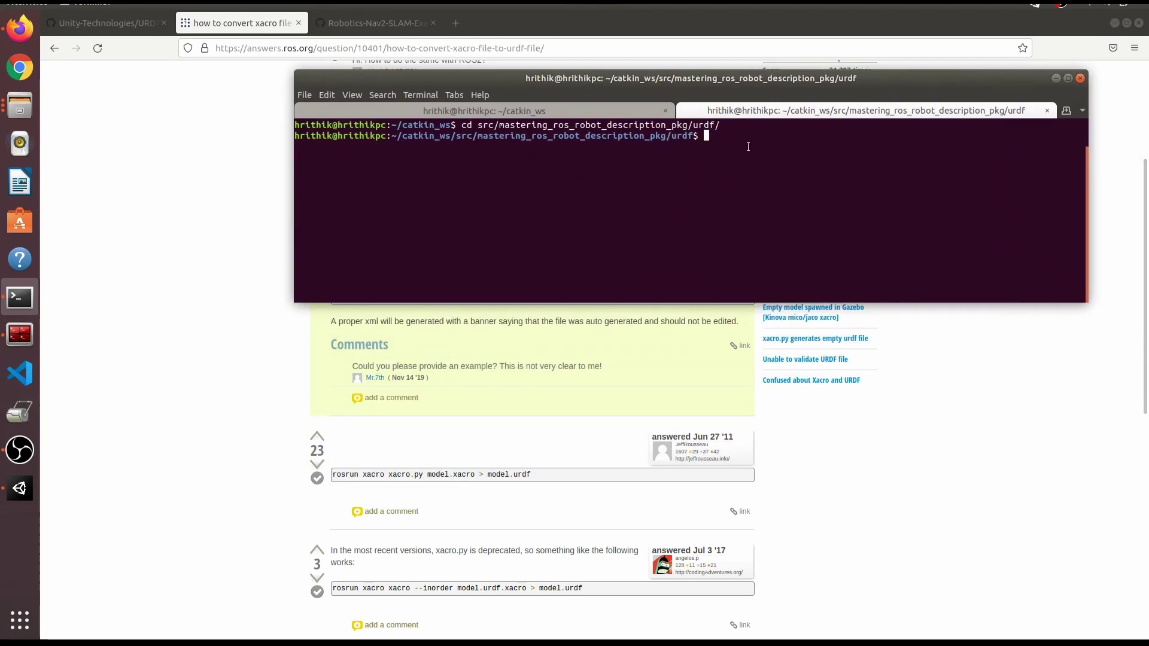
type("rosrun xacro xacro")
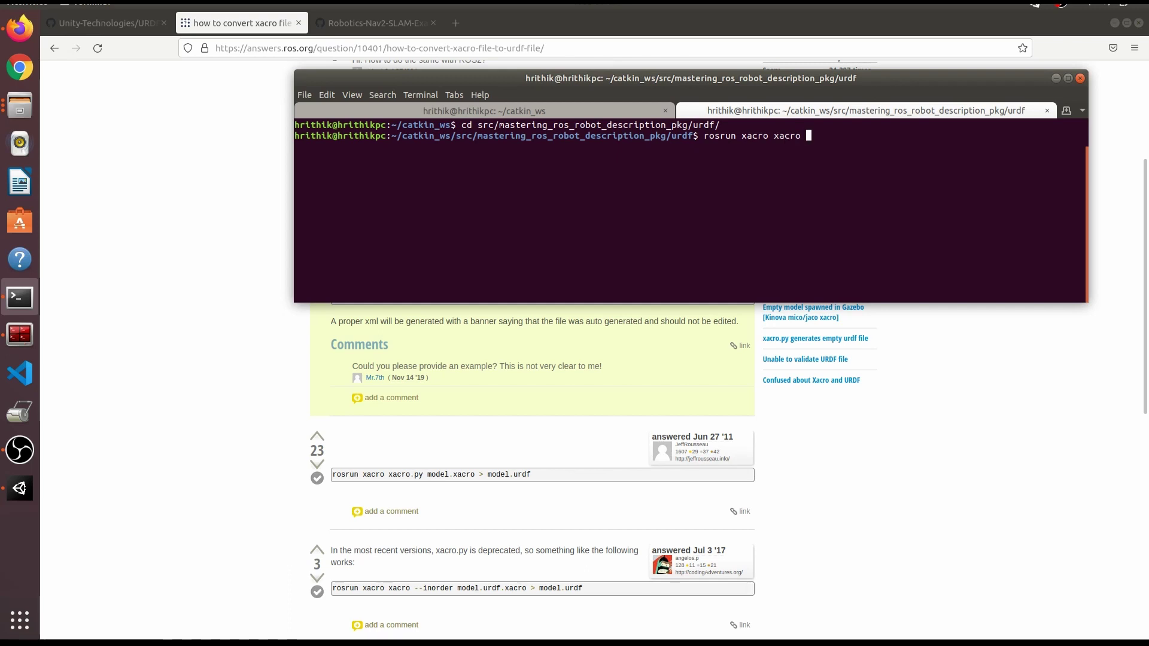
type(" diff")
key("Tab")
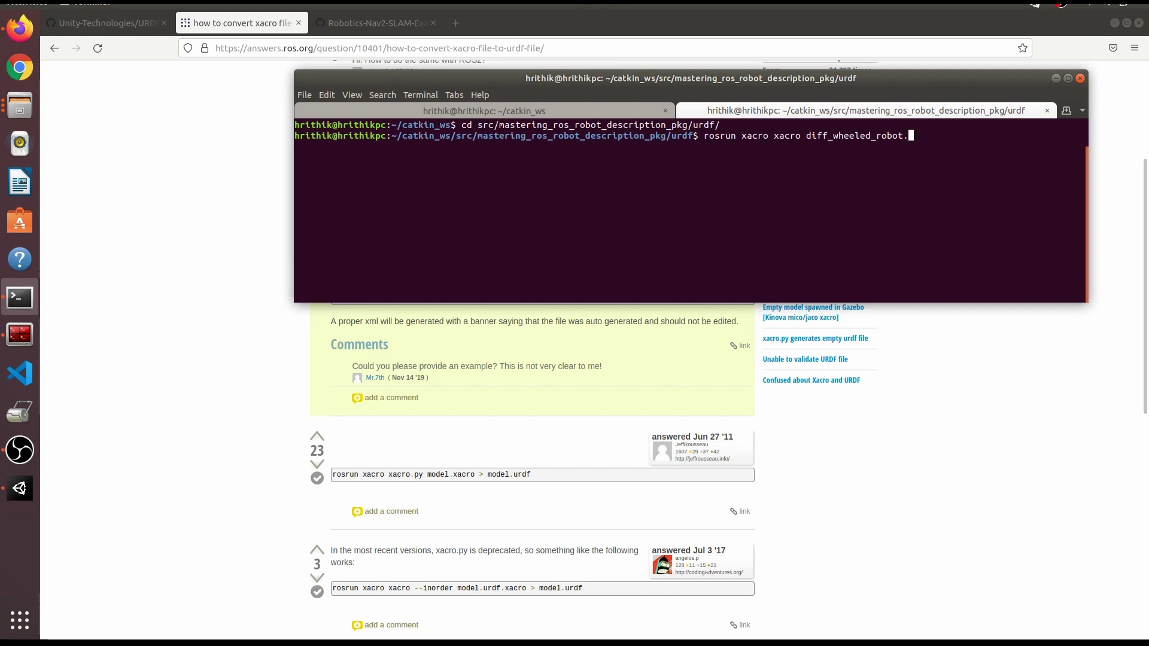
type("acro > diff_wheeled_robot")
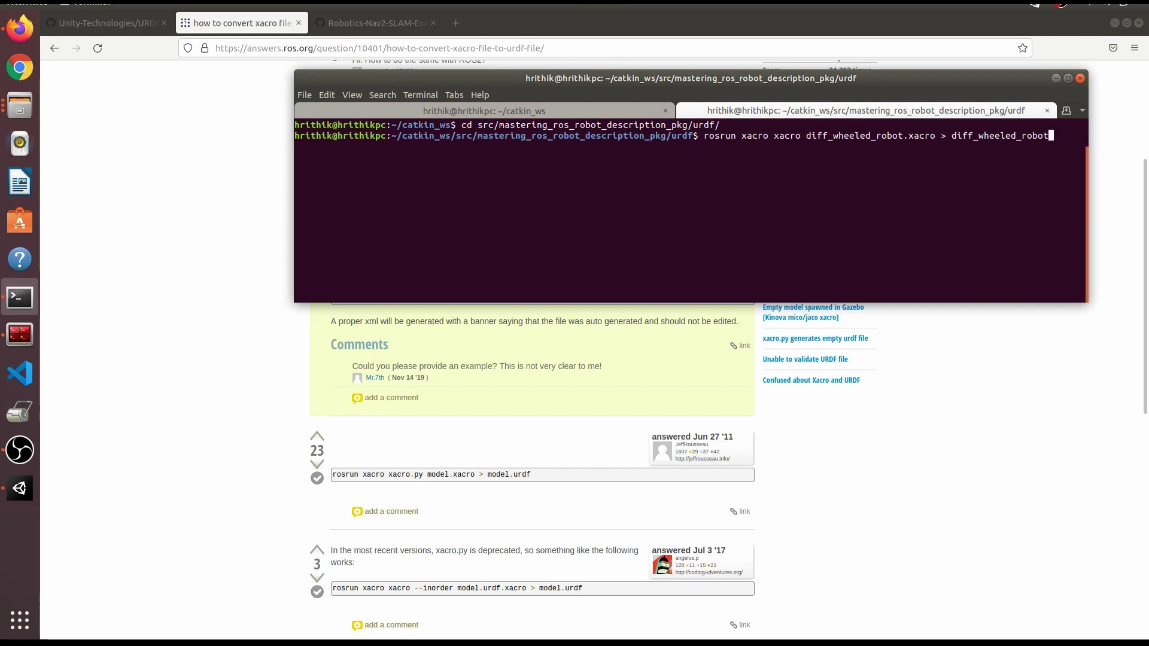
type(".urd")
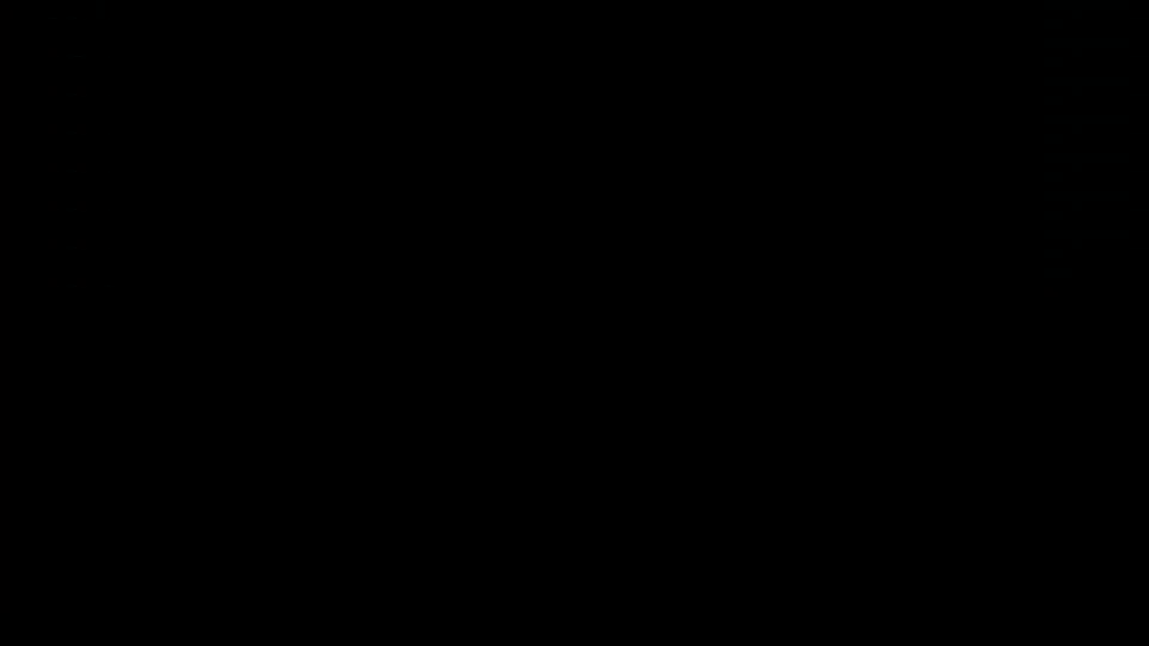
type("f")
key("Return")
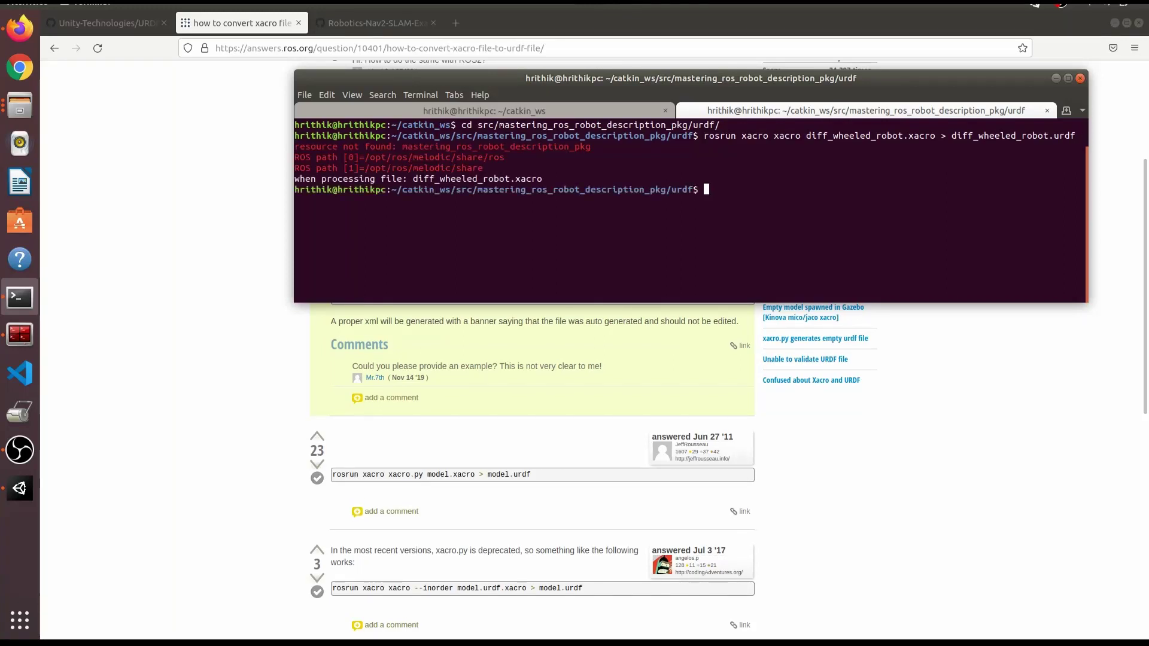
key("ctrl+c")
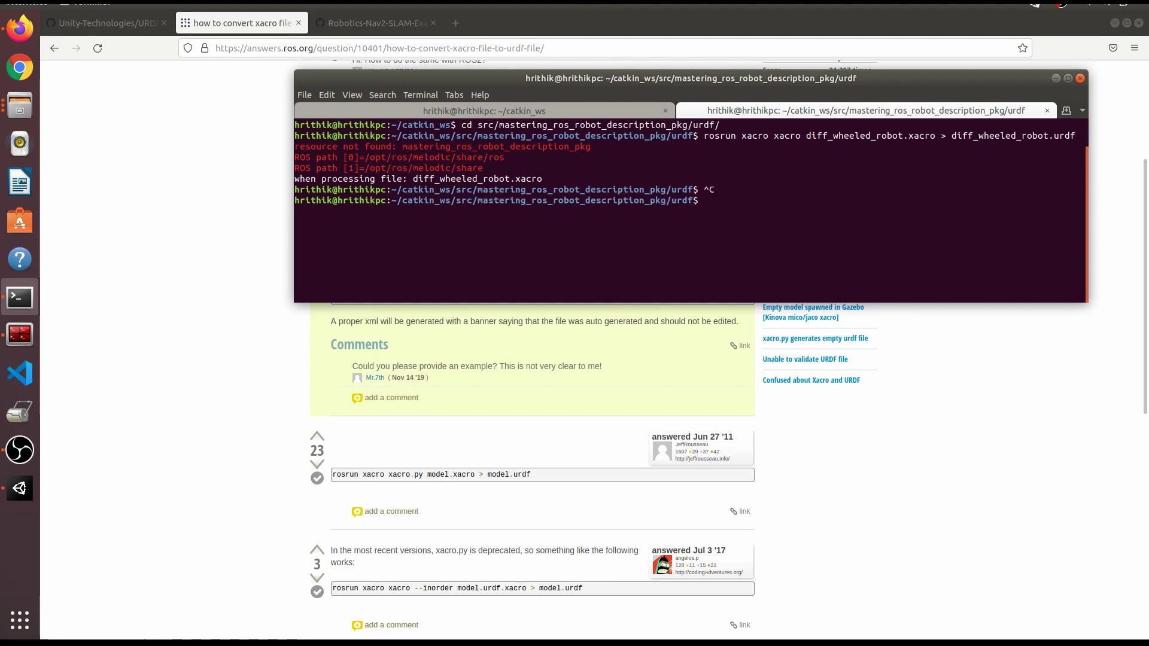
Change directory to catkin_ws in the home folder and source devel/setup.bash
type("cd")
key("Return")
type("cd ")
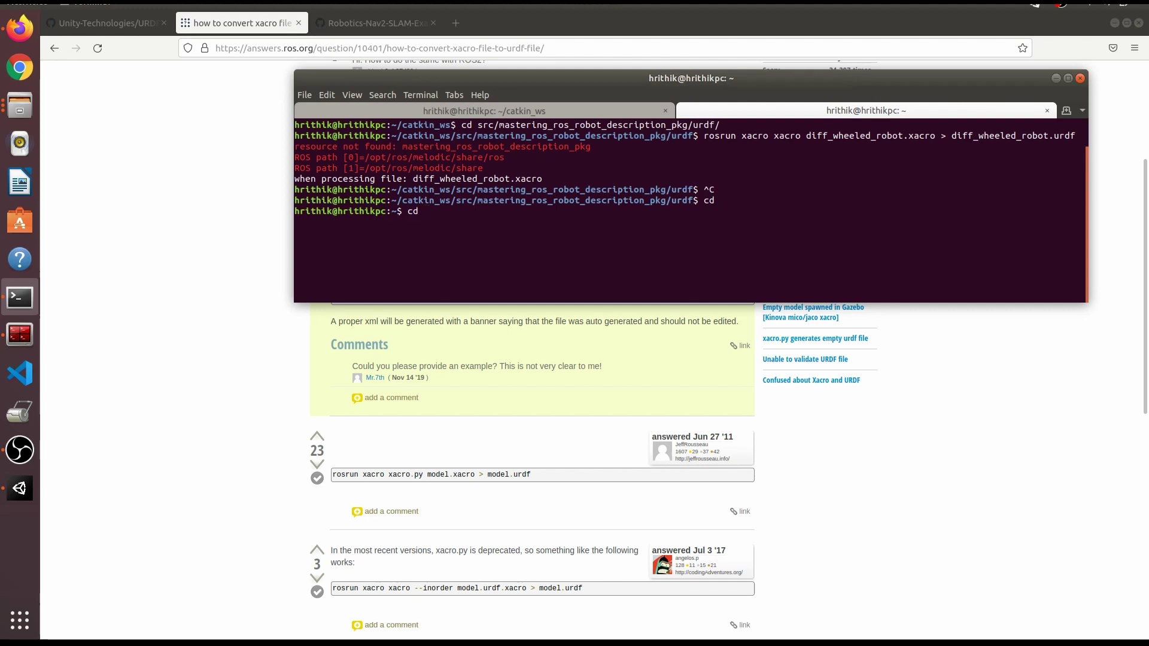
type("cat")
key("Tab")
key("Return")
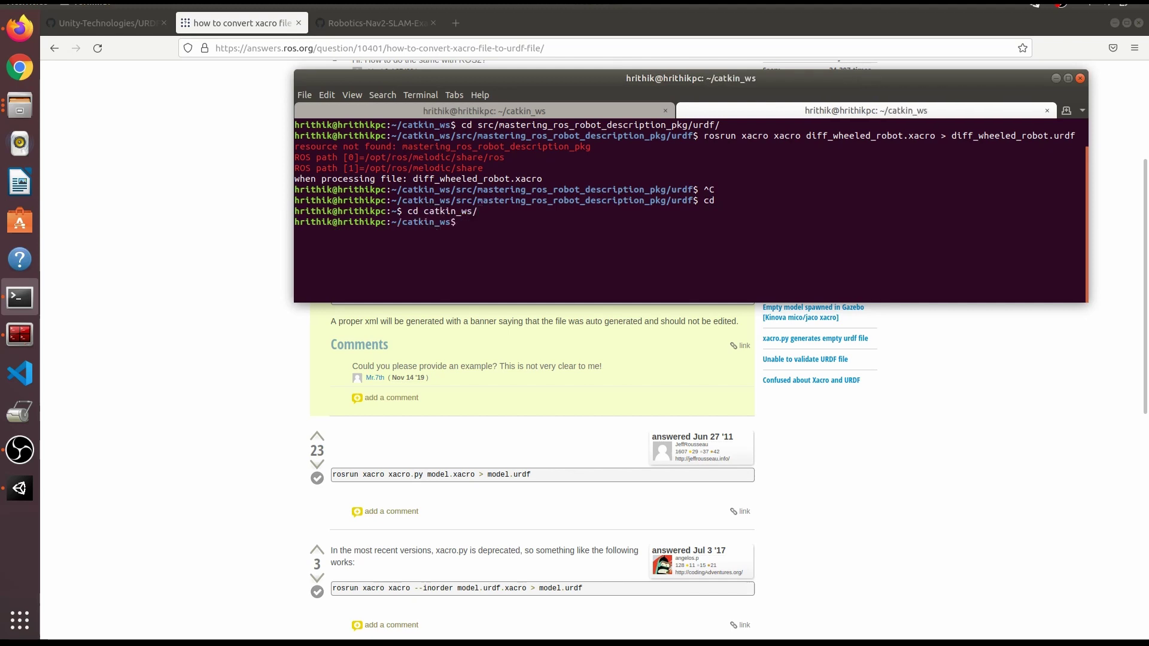
type("source devel/se")
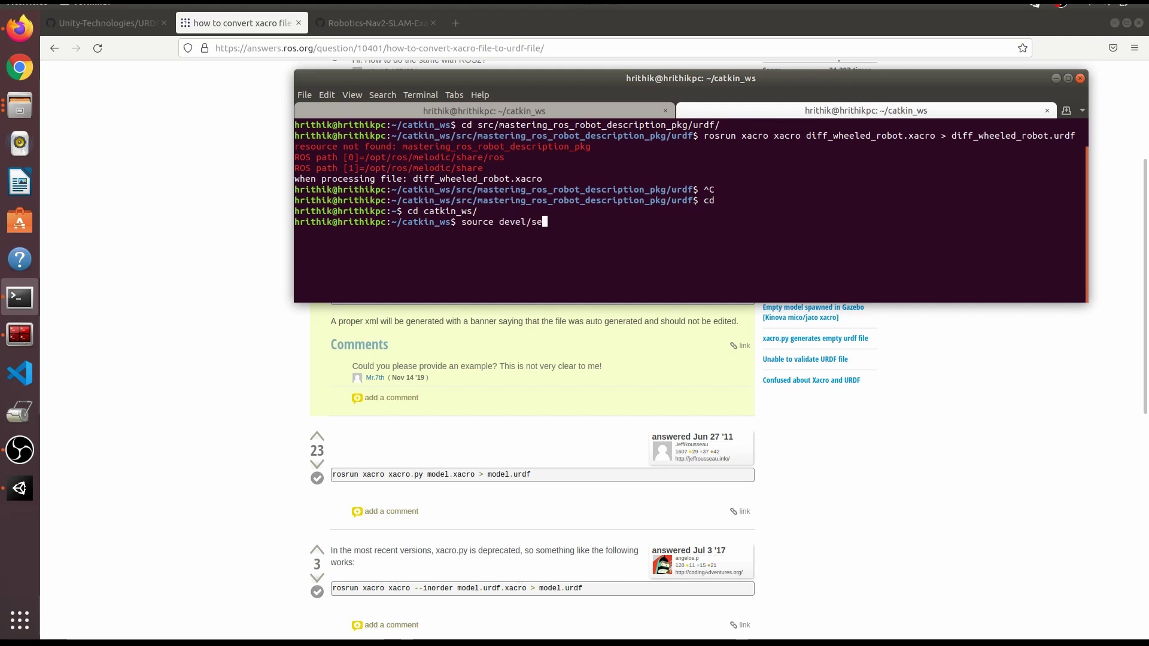
type("tup.bash")
key("Return")
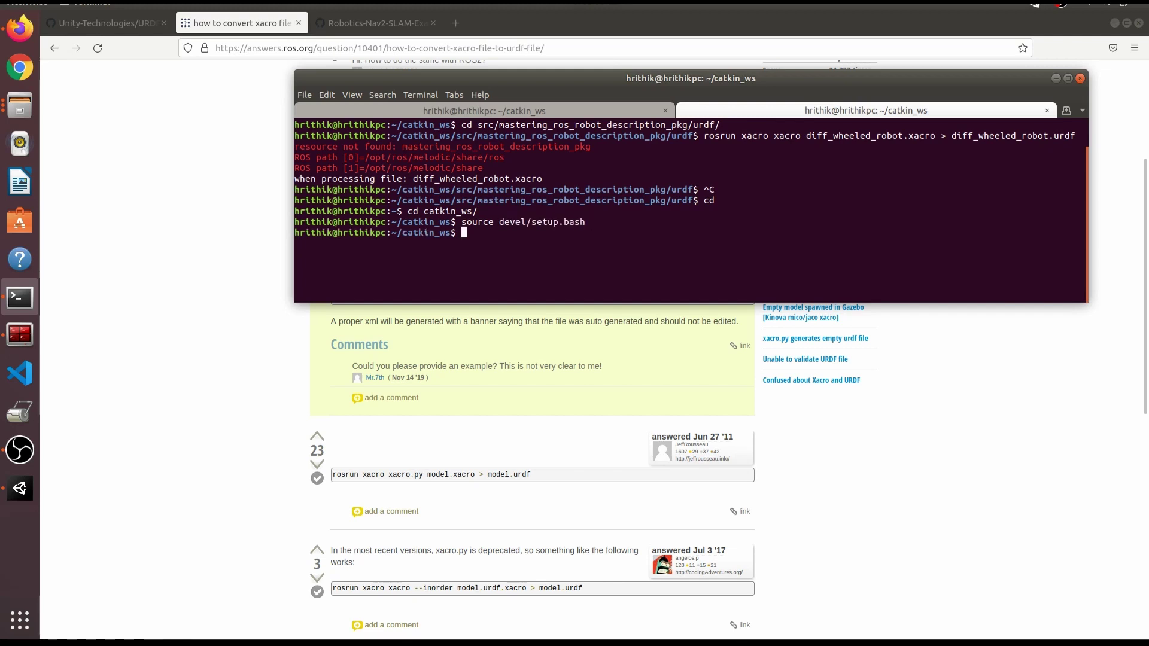
Change directory back to src/mastering_ros_robot_description_pkg/urdf/
key("Up")
key("Up")
key("Up")
key("Up")
key("Up")
key("Return")
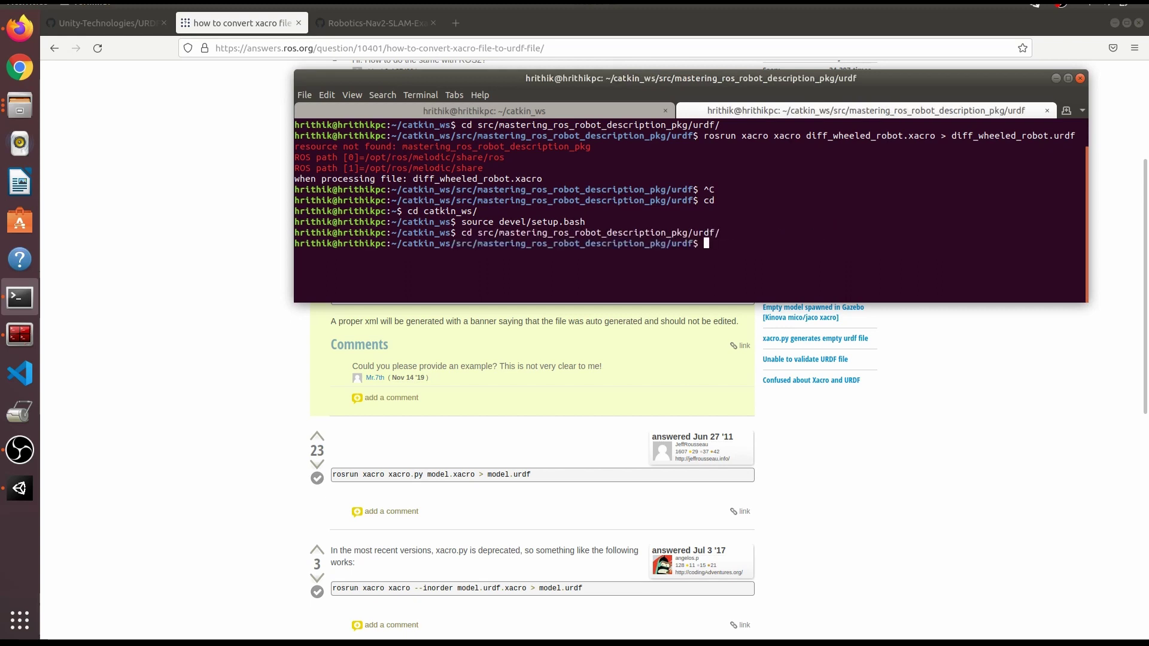
Generate the URDF by running rosrun xacro xacro diff_wheeled_robot.xacro > diff_wheeled_robot.urdf
key("Up")
key("Up")
key("Up")
key("Up")
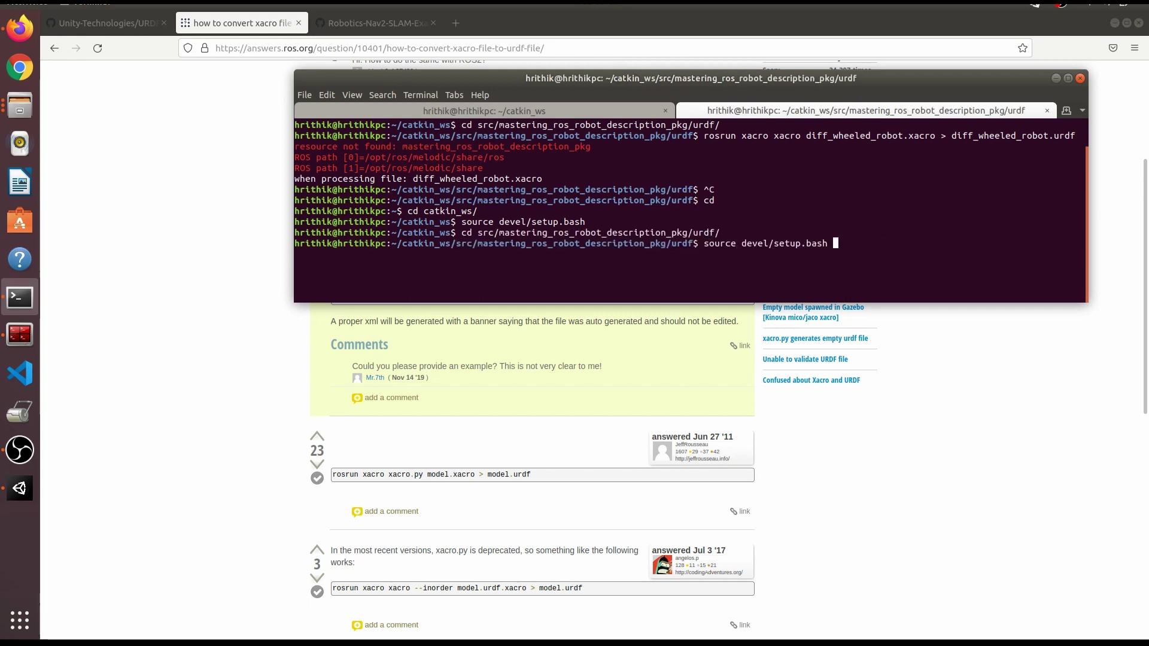
key("Up")
key("Return")
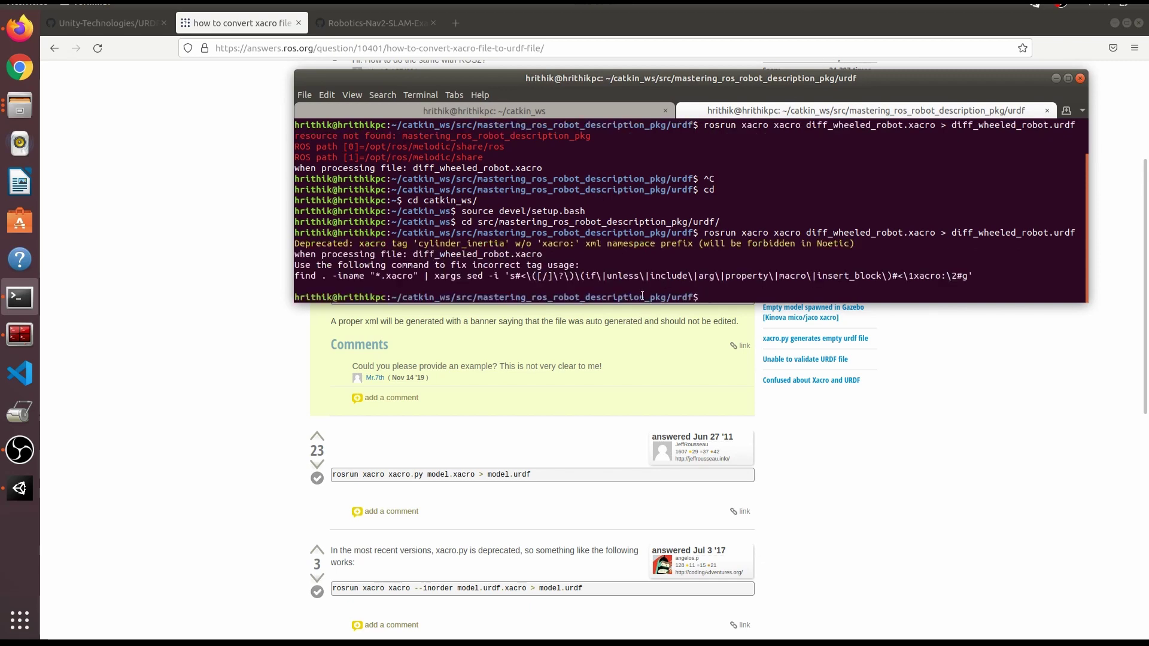
Examine the cylinder_inertia tag name in the conversion output and minimize the terminal
double_click(445, 238)
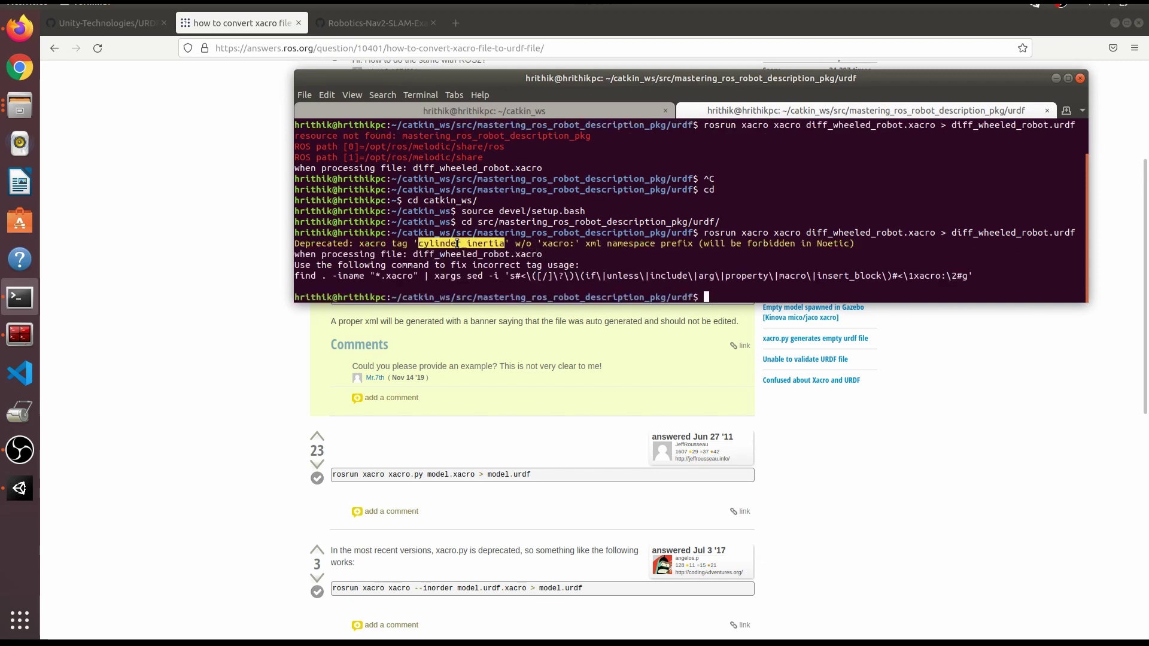
left_click(560, 245)
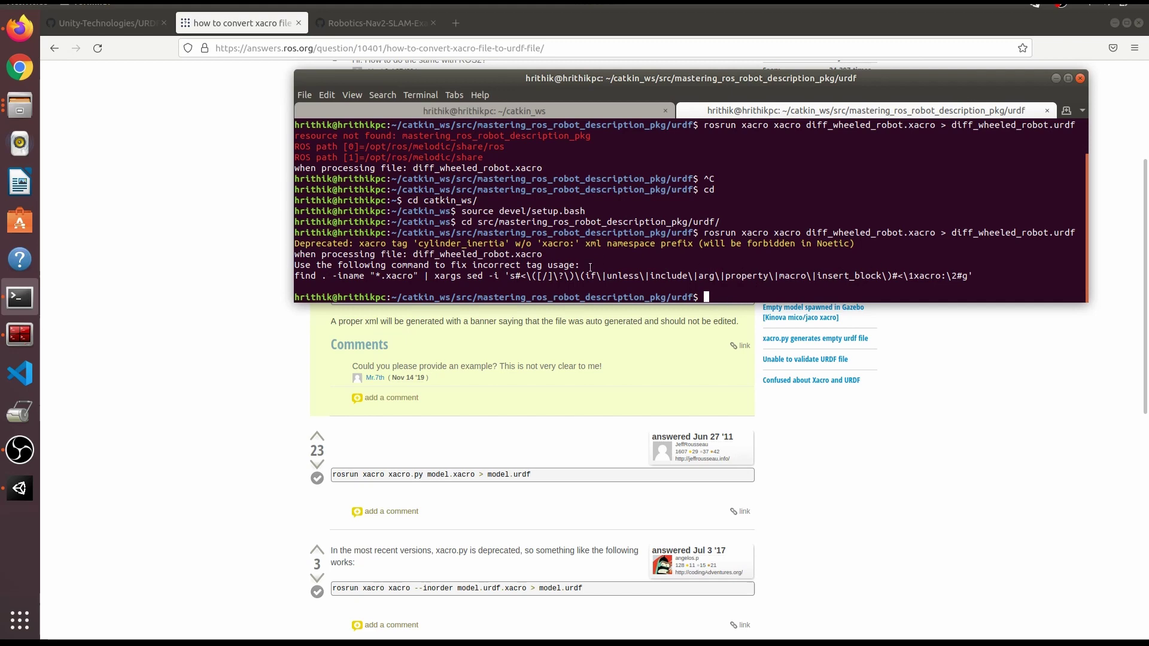
left_click(1055, 78)
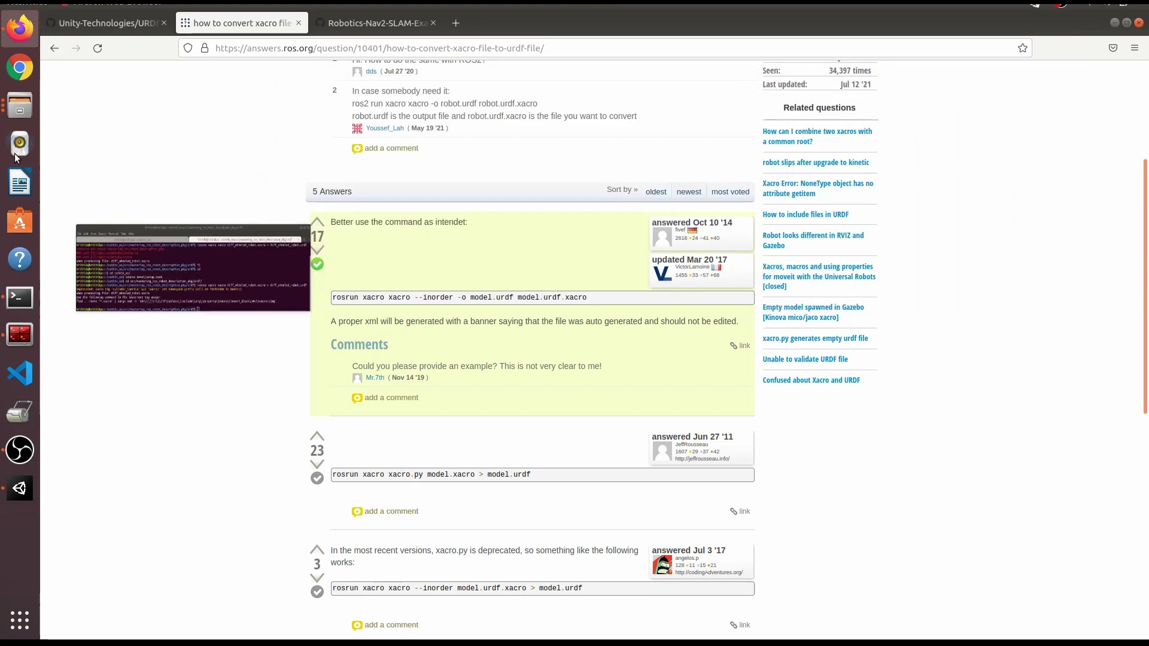
Switch to the file manager's urdf folder and check for the generated diff_wheeled_robot.urdf
left_click(19, 105)
left_click(132, 100)
left_click(255, 60)
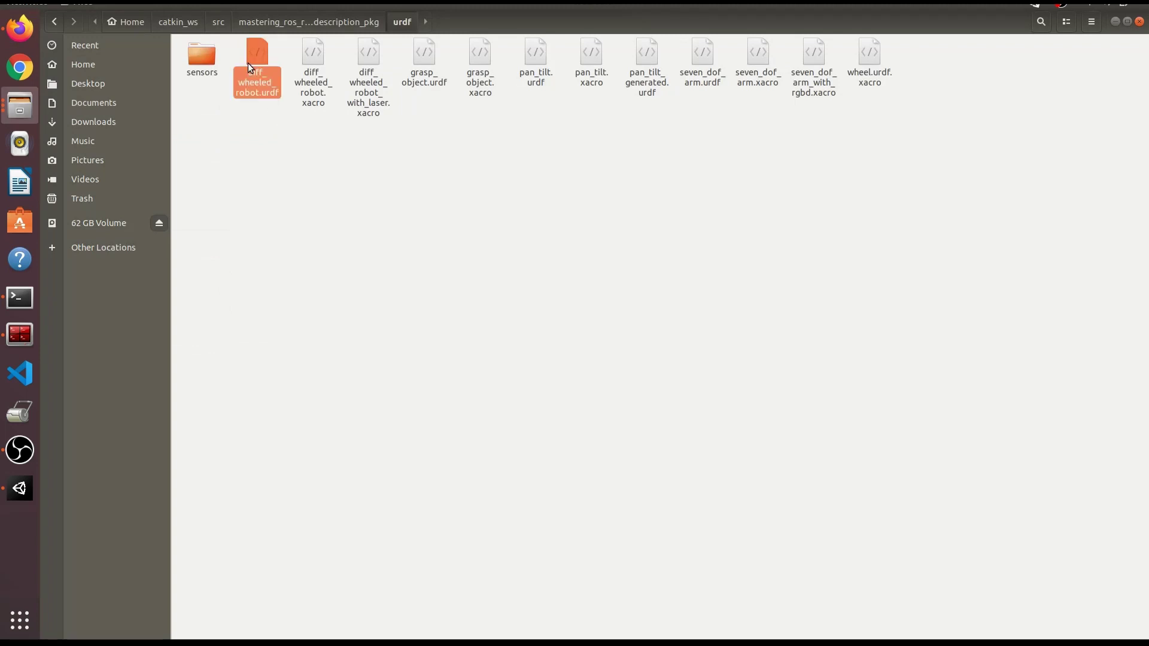
left_click(271, 192)
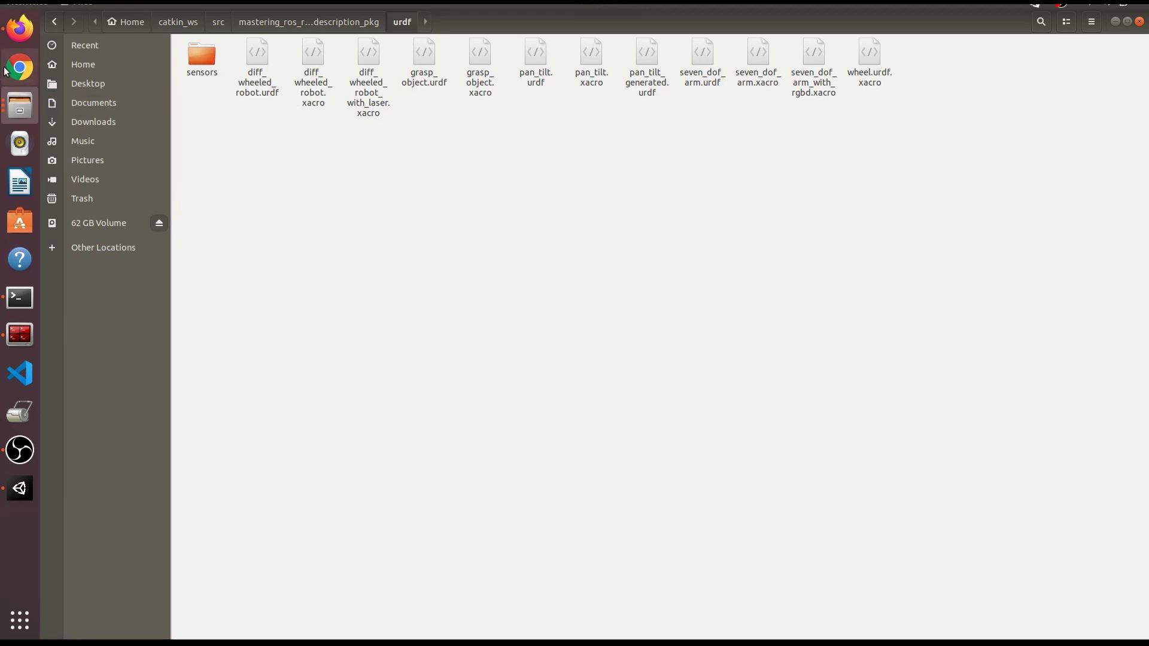
Switch to Firefox and review the URDF Importer README's instructions for importing a robot from a URDF file
left_click(16, 37)
left_click(102, 23)
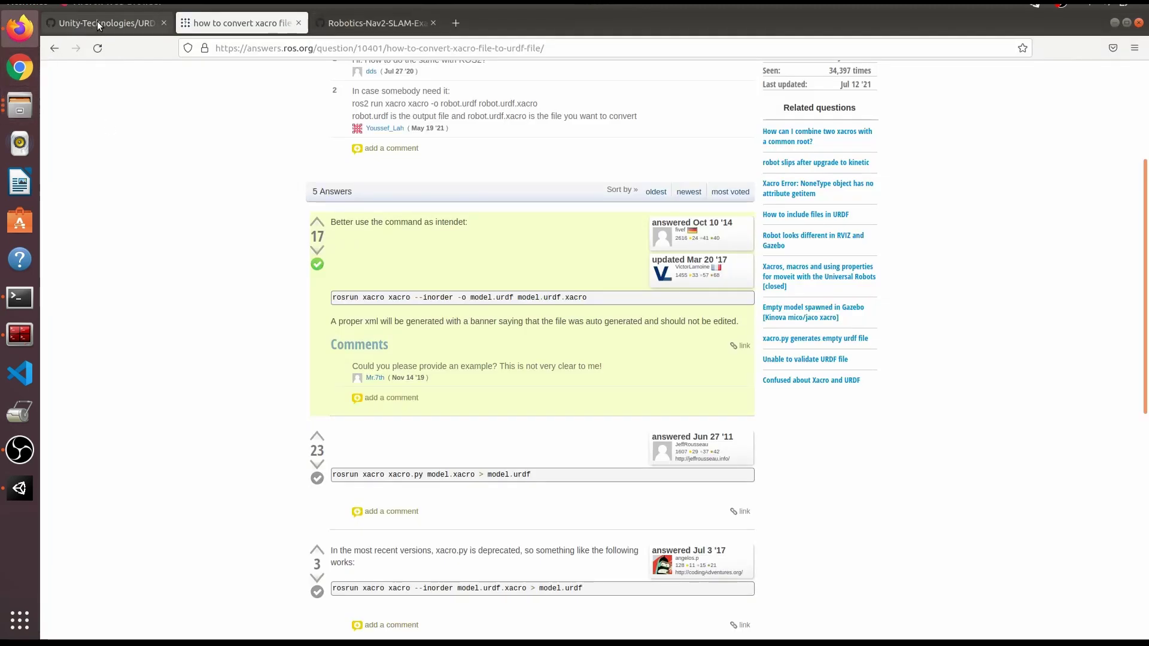
scroll(366, 289, "up", 15)
scroll(364, 285, "down", 9)
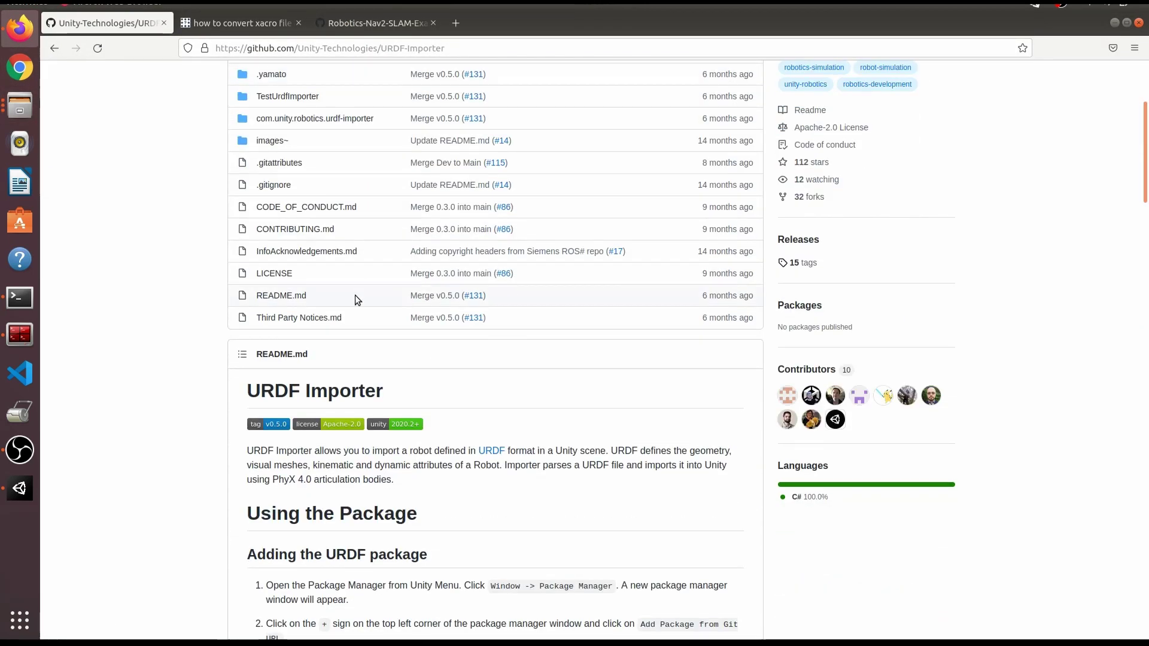
scroll(336, 316, "down", 15)
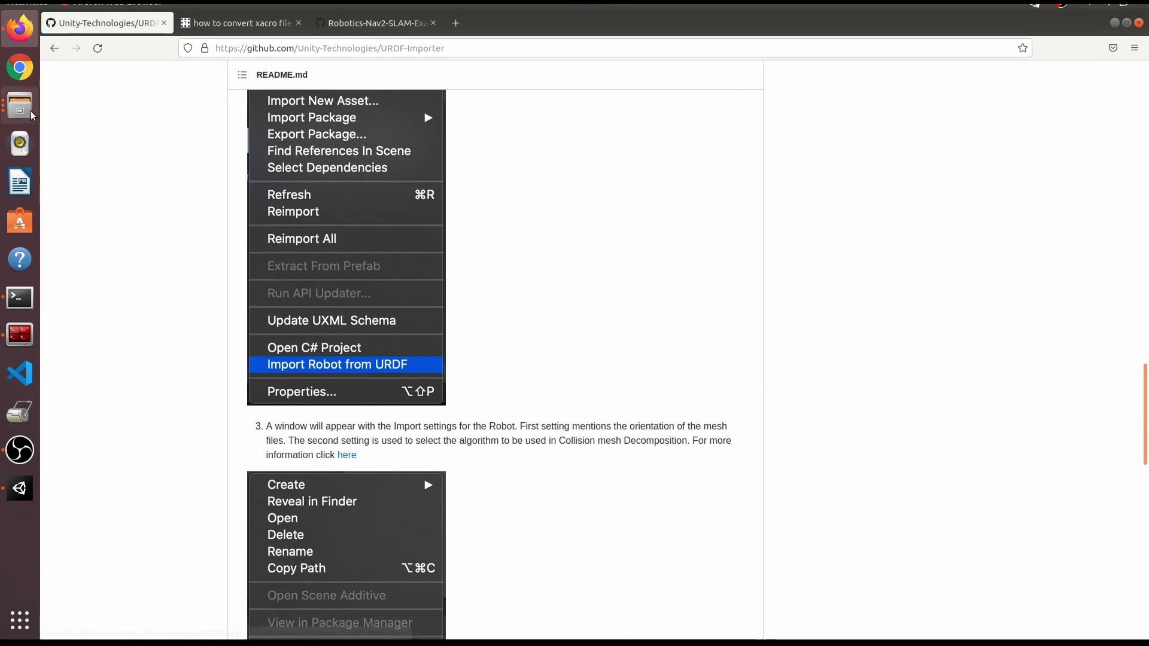
Switch to the file manager's urdf window, go up to src, and copy the mastering_ros_robot_description_pkg folder
left_click(20, 106)
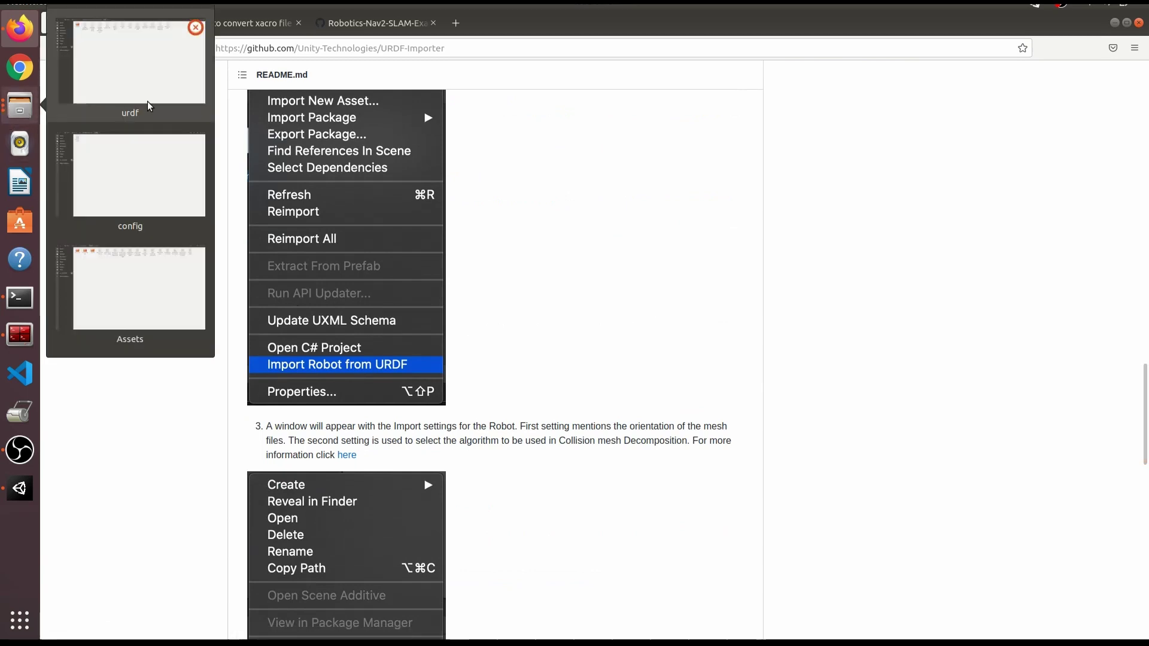
left_click(147, 97)
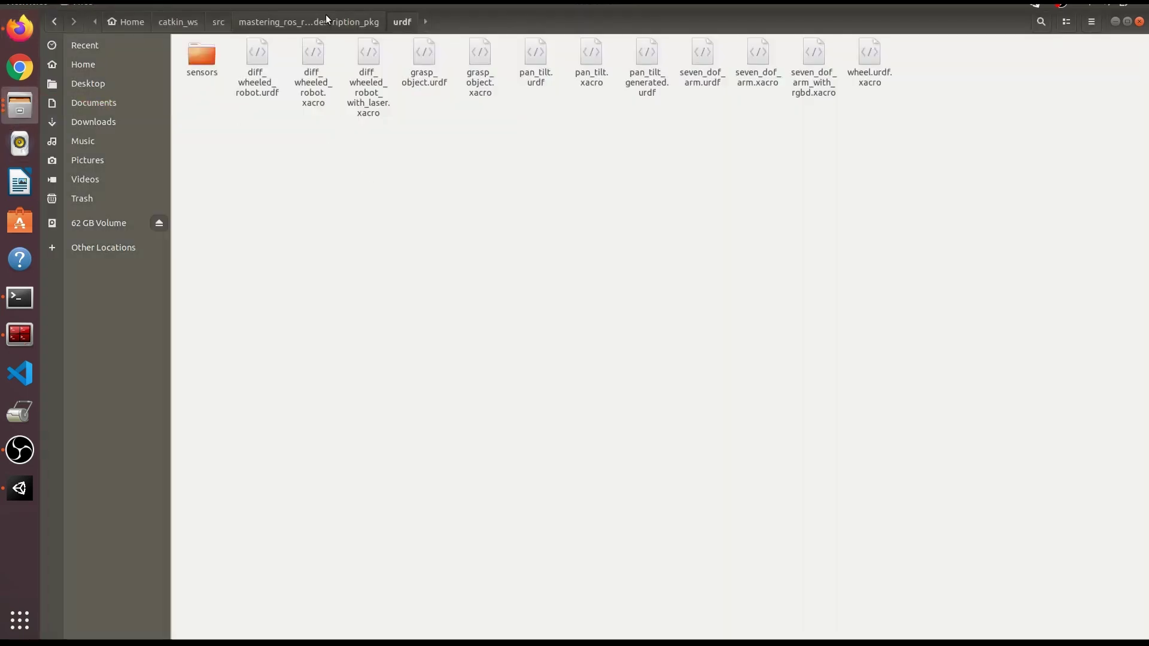
left_click(308, 22)
left_click(218, 22)
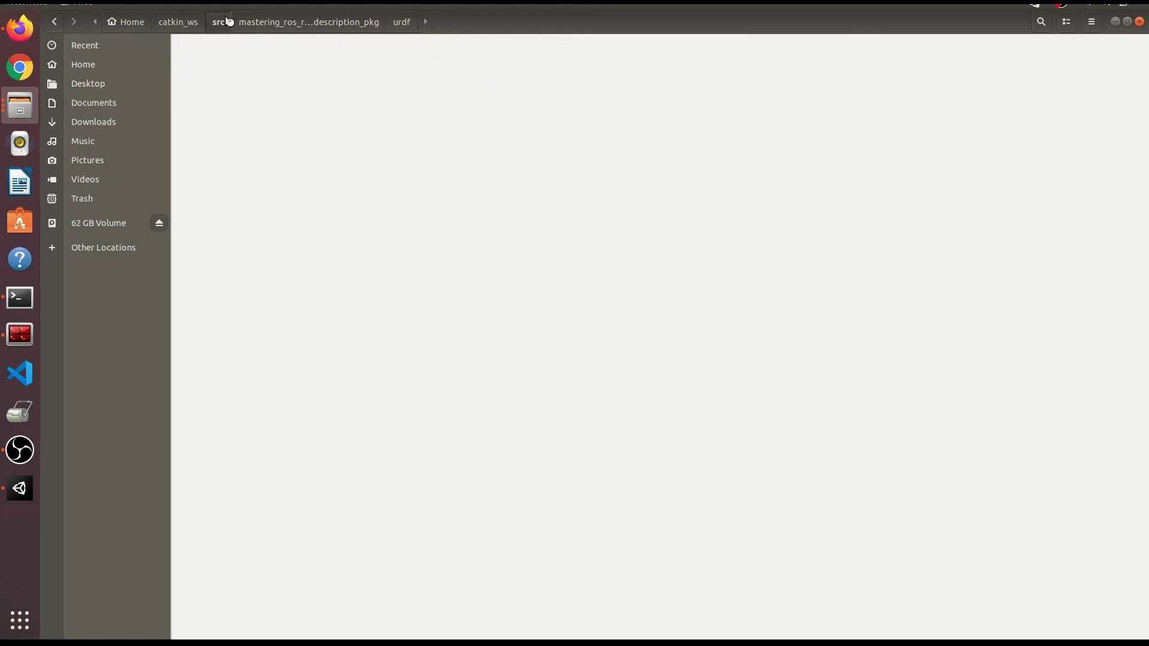
right_click(526, 59)
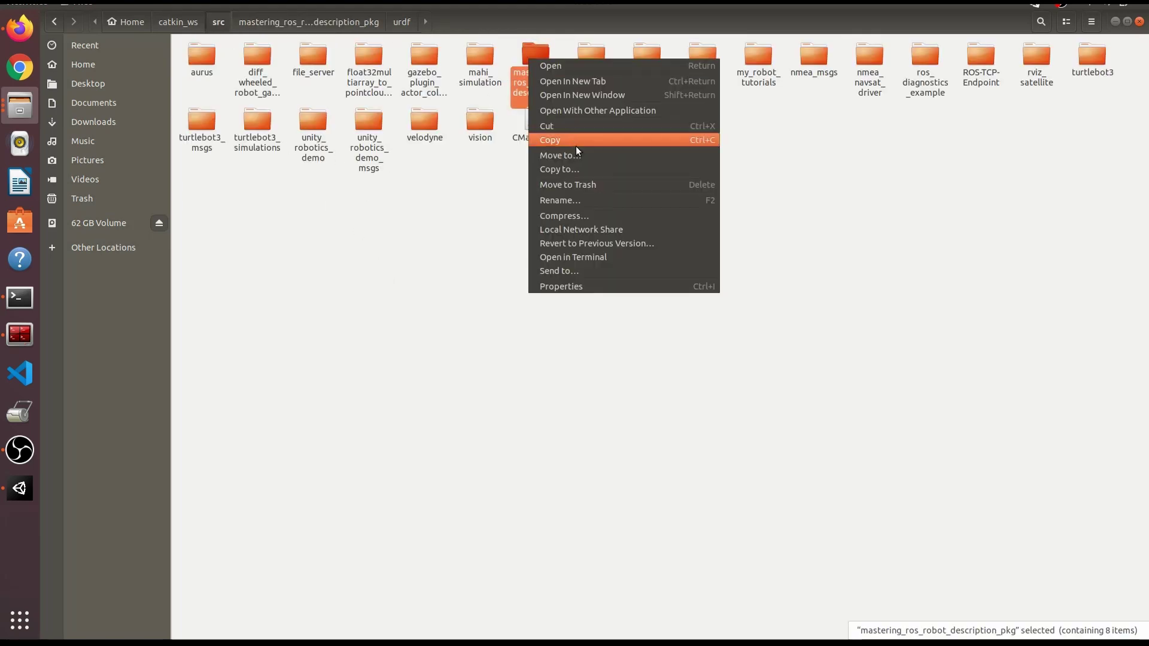
left_click(574, 137)
Open the mastering_ros_robot_description_pkg folder and examine its urdf and meshes folders
double_click(534, 49)
left_click(305, 51)
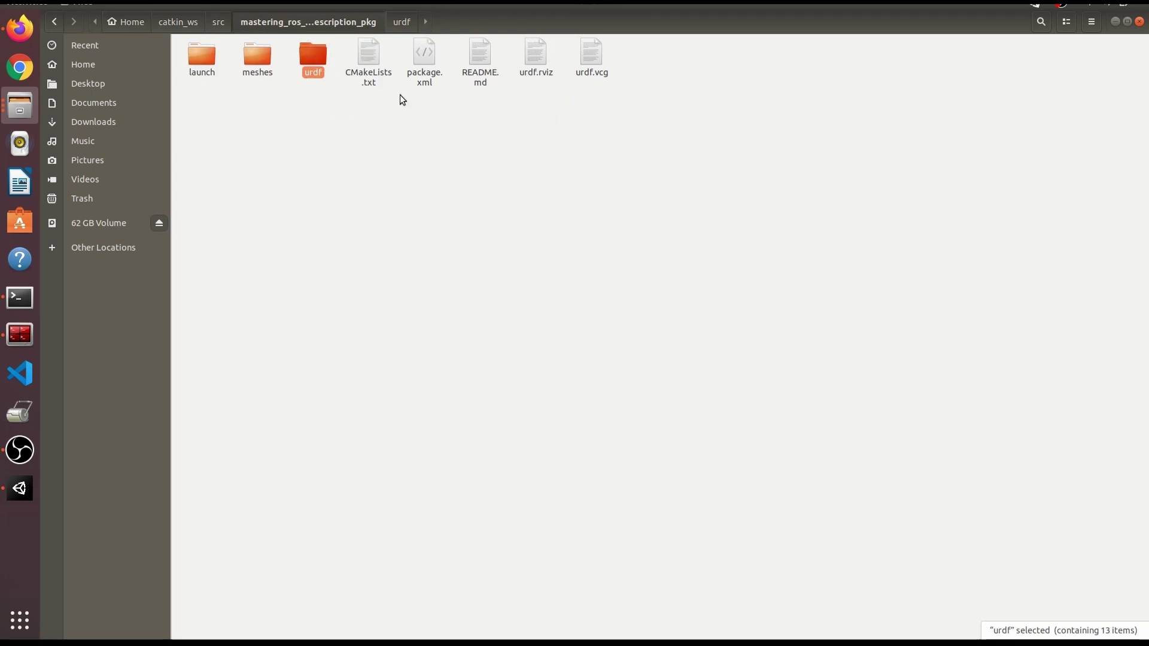
left_click(260, 58)
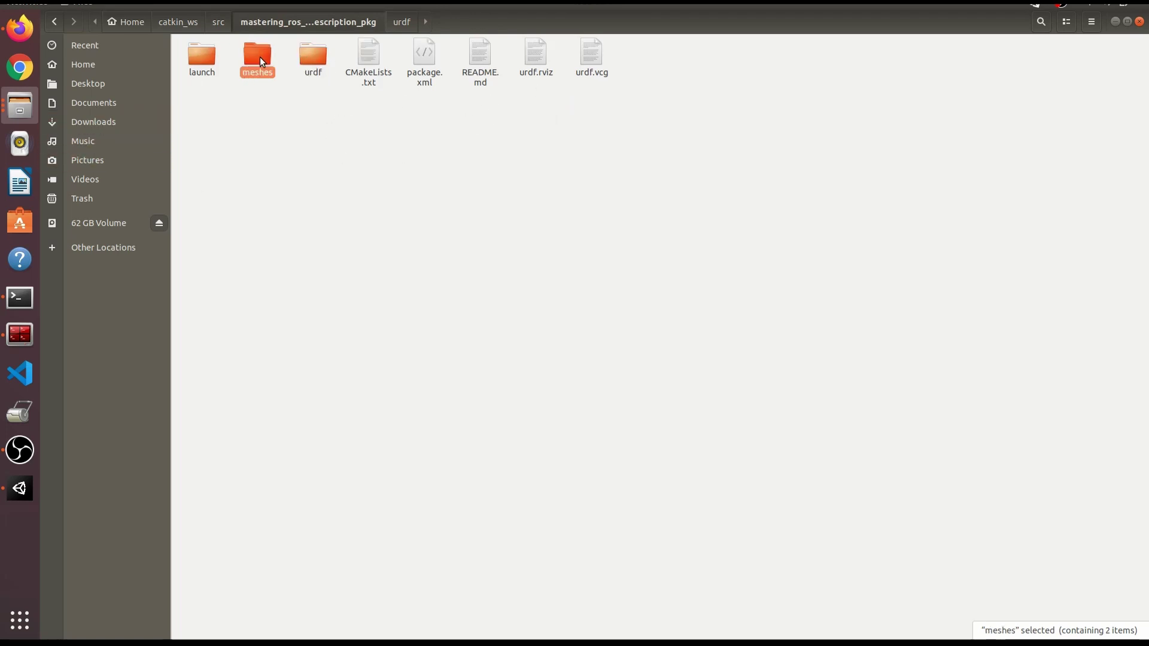
left_click(331, 59)
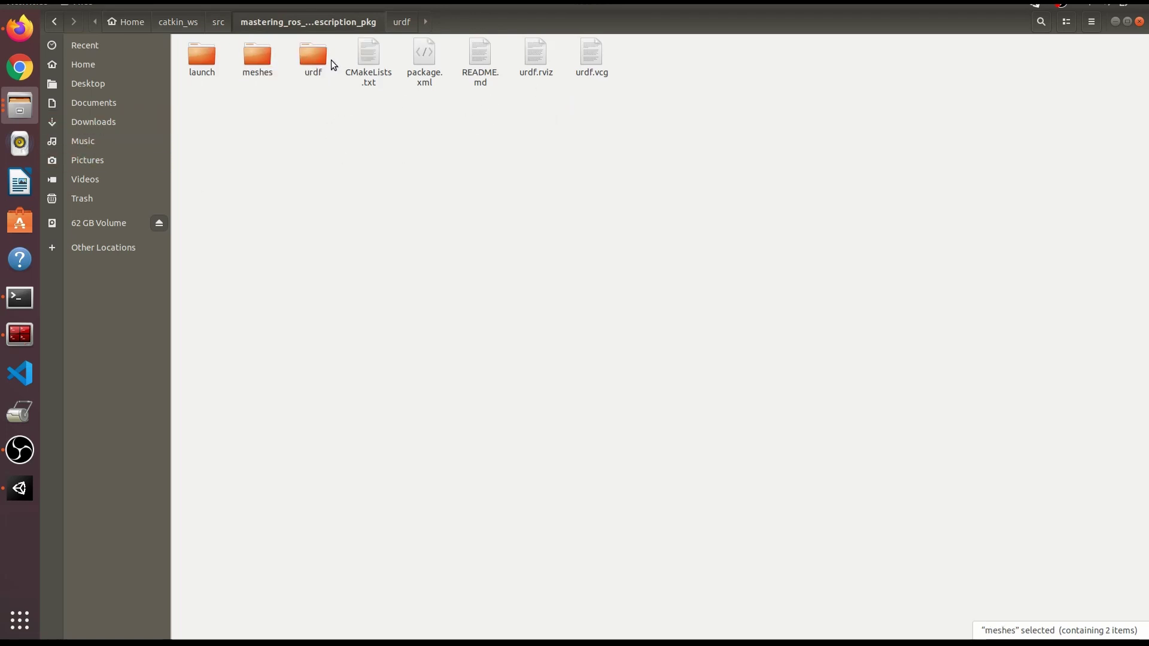
Return to the src folder, copy mastering_ros_robot_description_pkg, and switch to the file manager window showing the Unity project's Assets folder
left_click(229, 26)
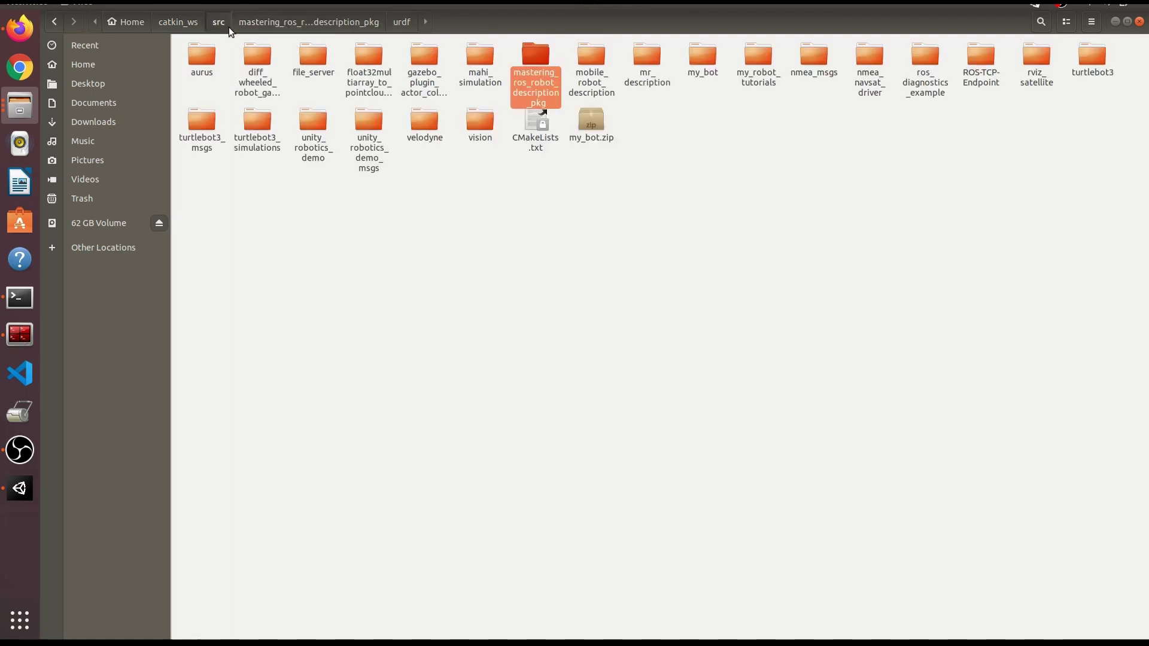
right_click(527, 55)
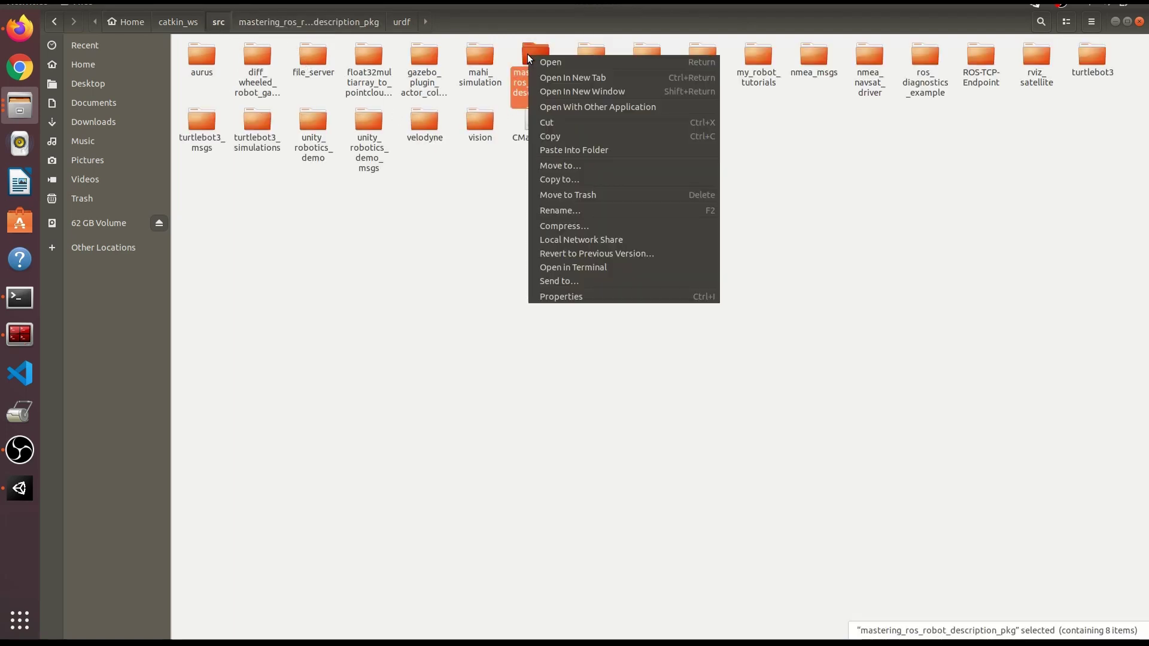
left_click(559, 138)
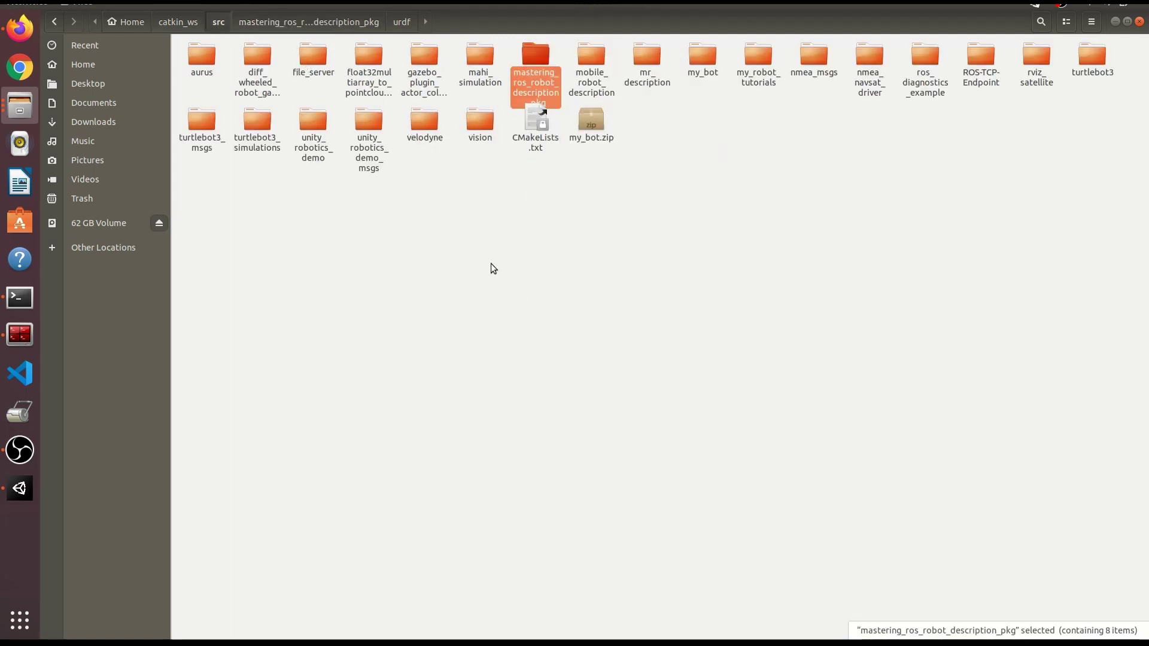
left_click(20, 105)
left_click(149, 297)
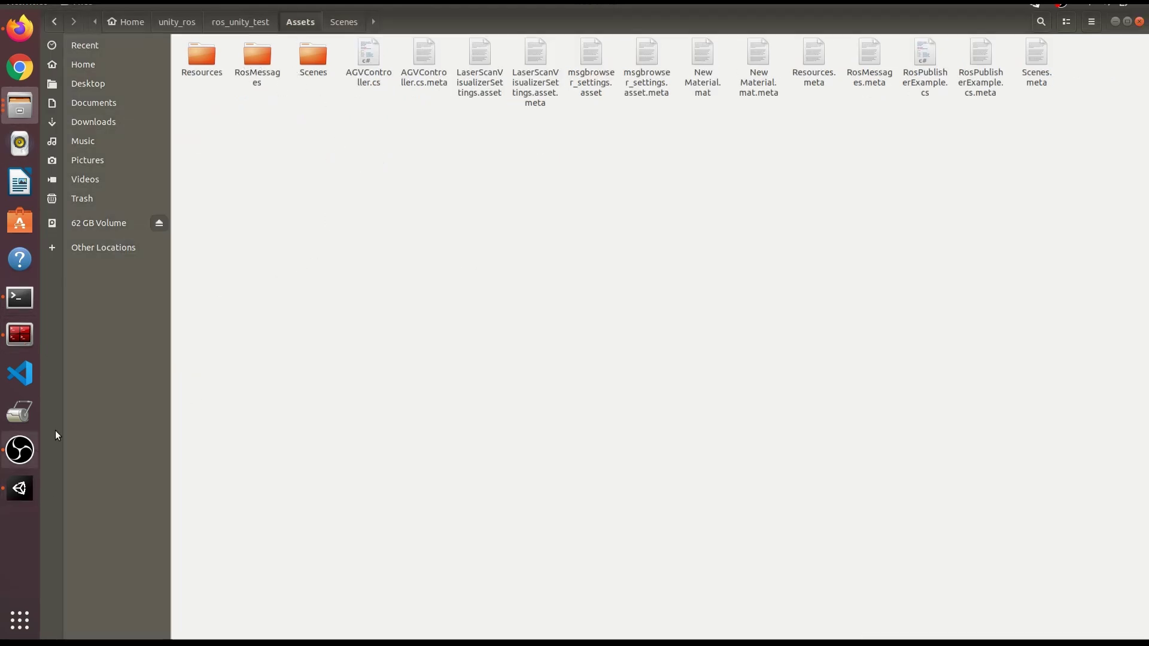
Switch to Unity and create a new folder named URDF in the project's Assets
left_click(20, 488)
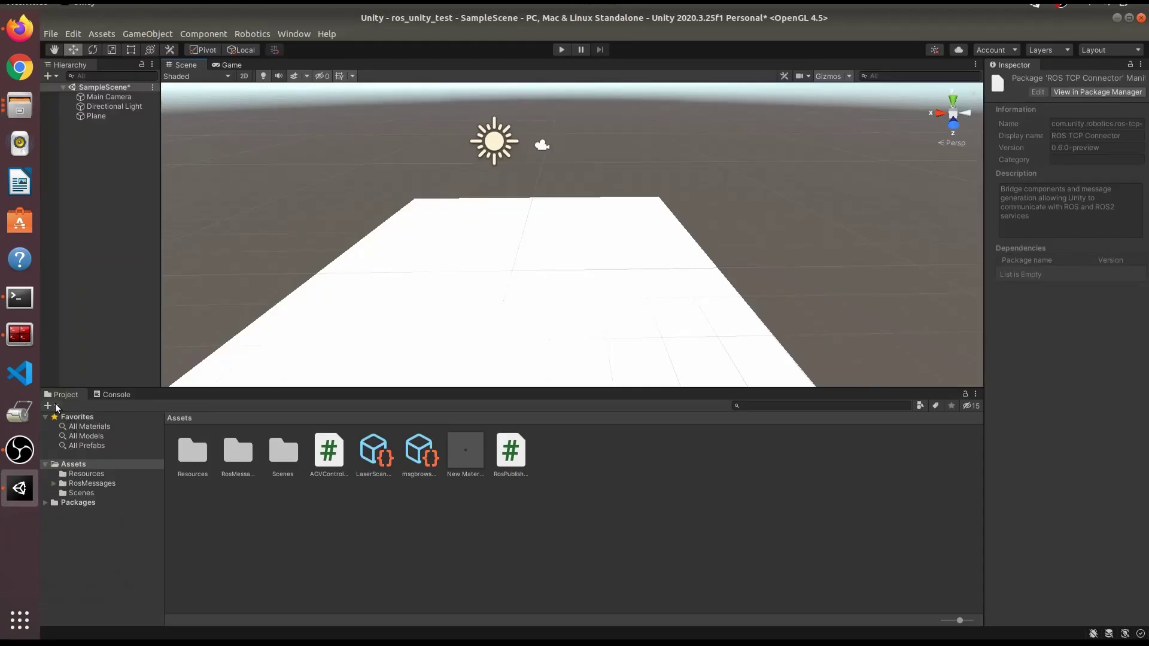
left_click(54, 405)
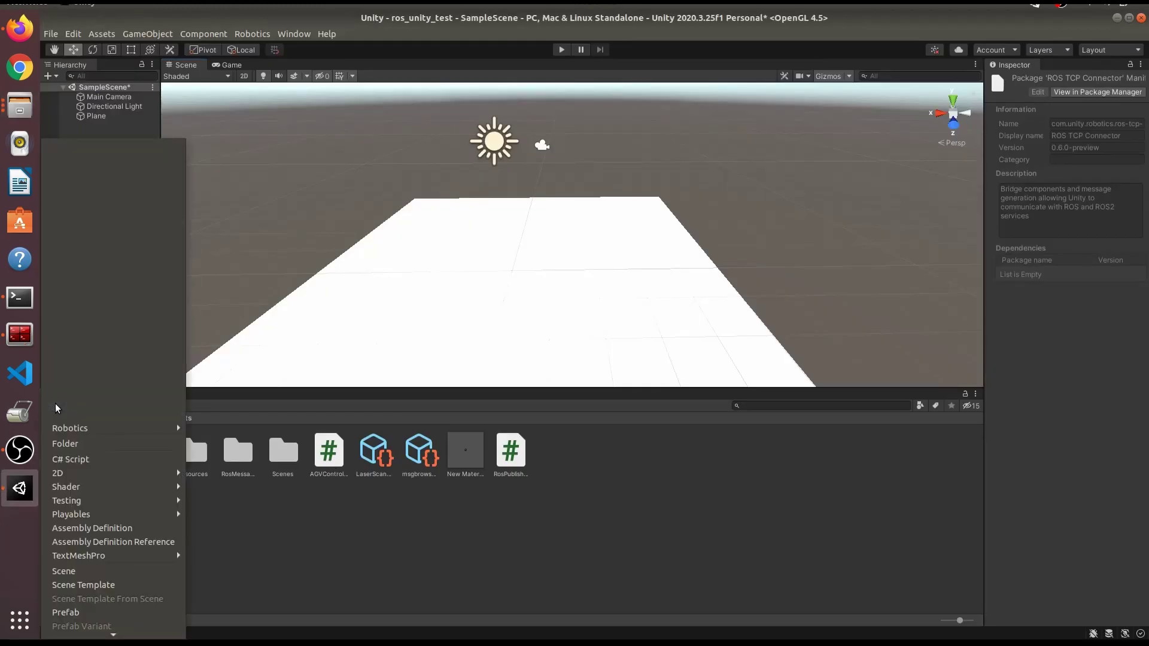
left_click(87, 443)
type("URD")
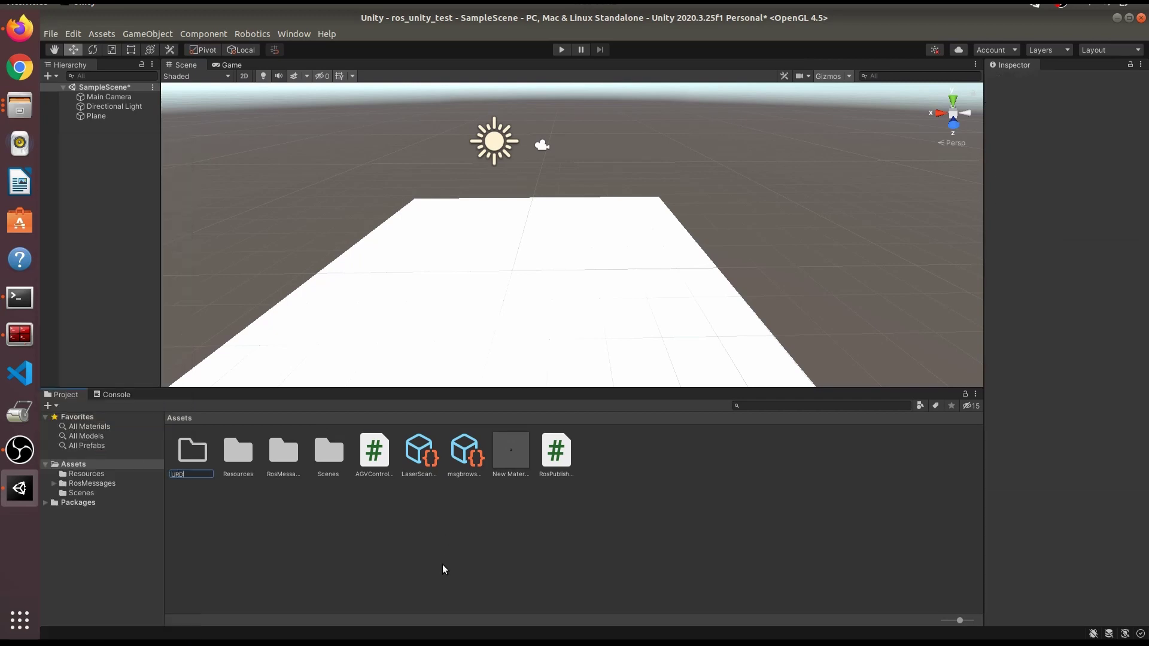
type("F")
key("Return")
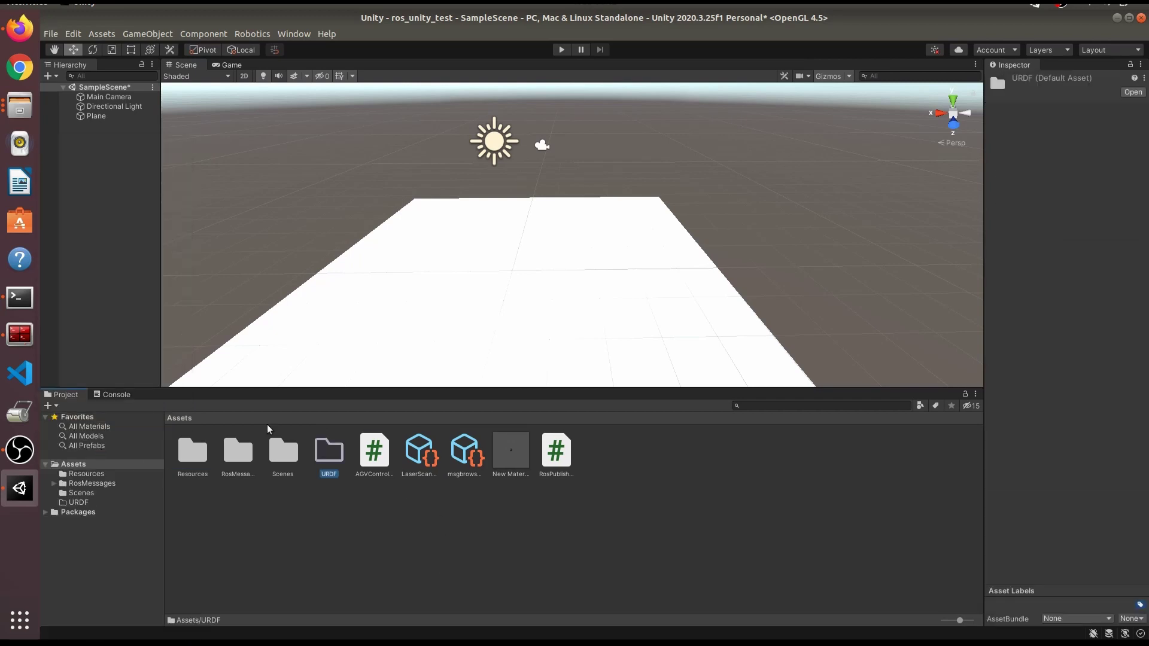
Switch to the file manager's Assets window and paste the copied mastering_ros_robot_description_pkg folder into the new URDF folder
left_click(19, 106)
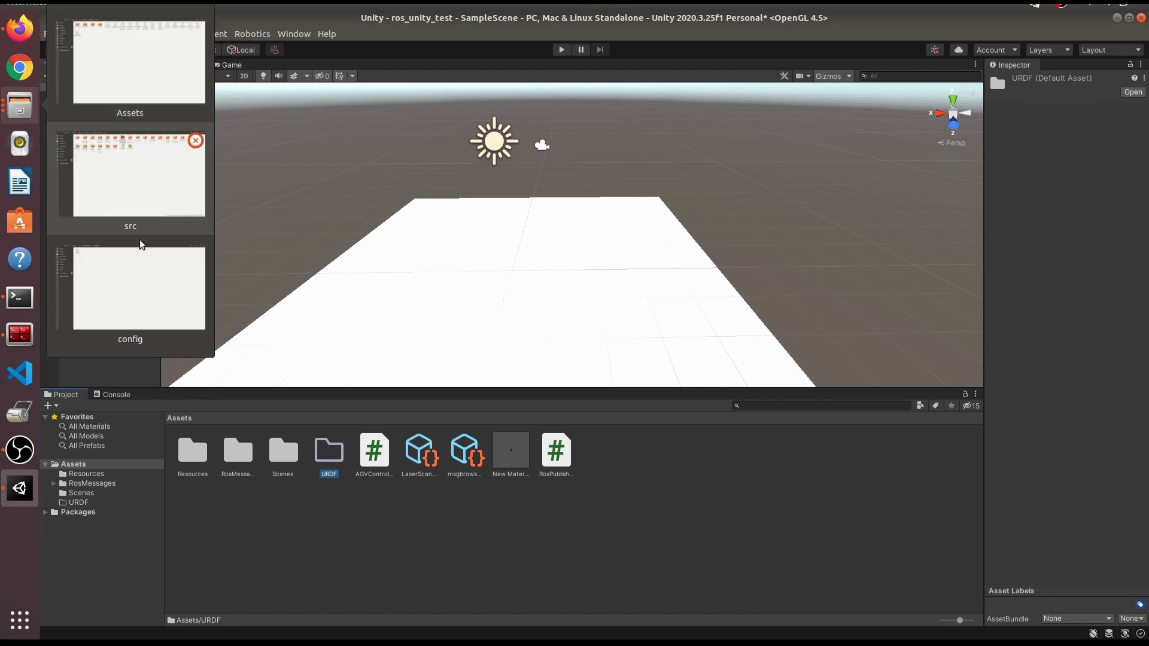
left_click(172, 76)
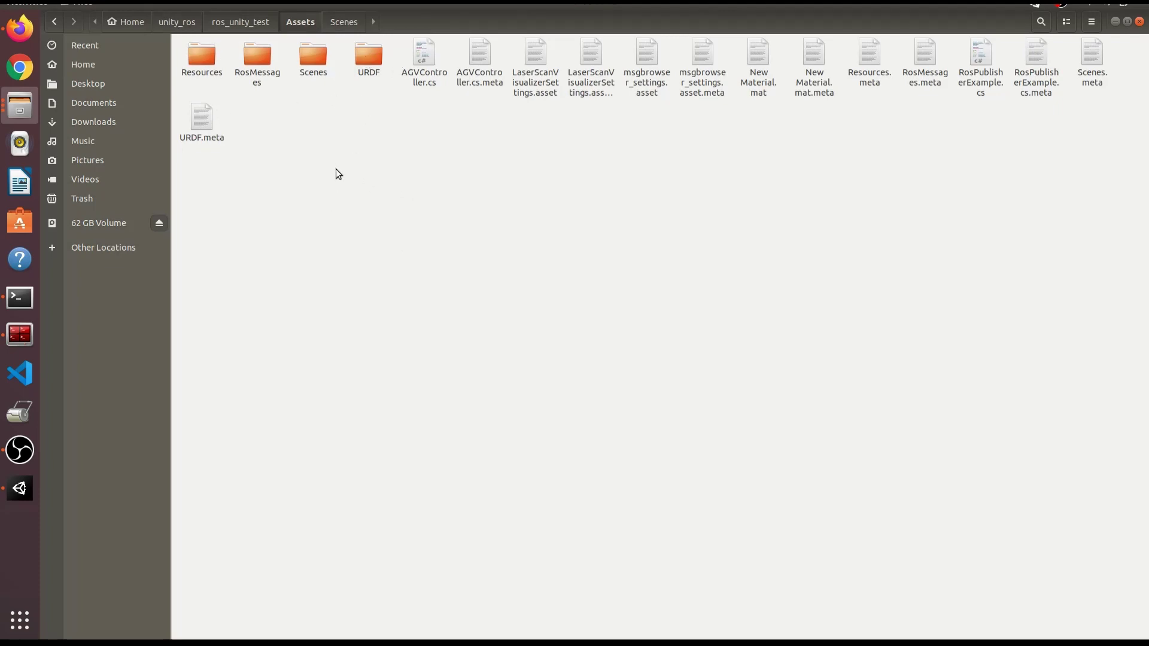
double_click(368, 54)
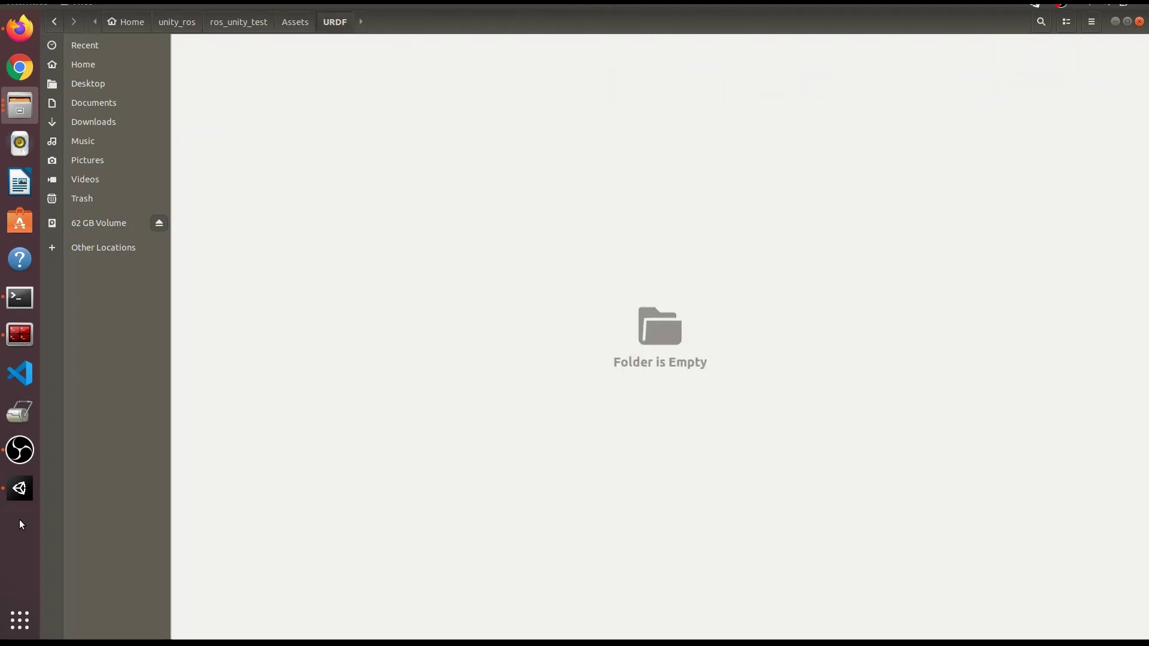
left_click(20, 489)
left_click(20, 106)
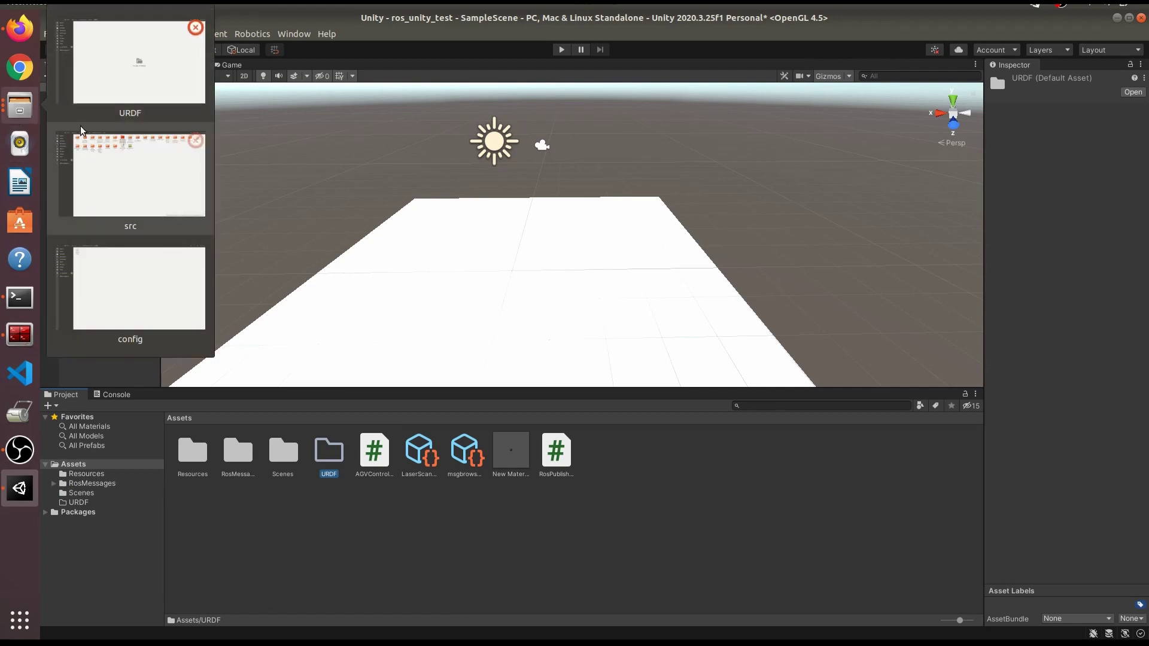
left_click(136, 77)
right_click(332, 167)
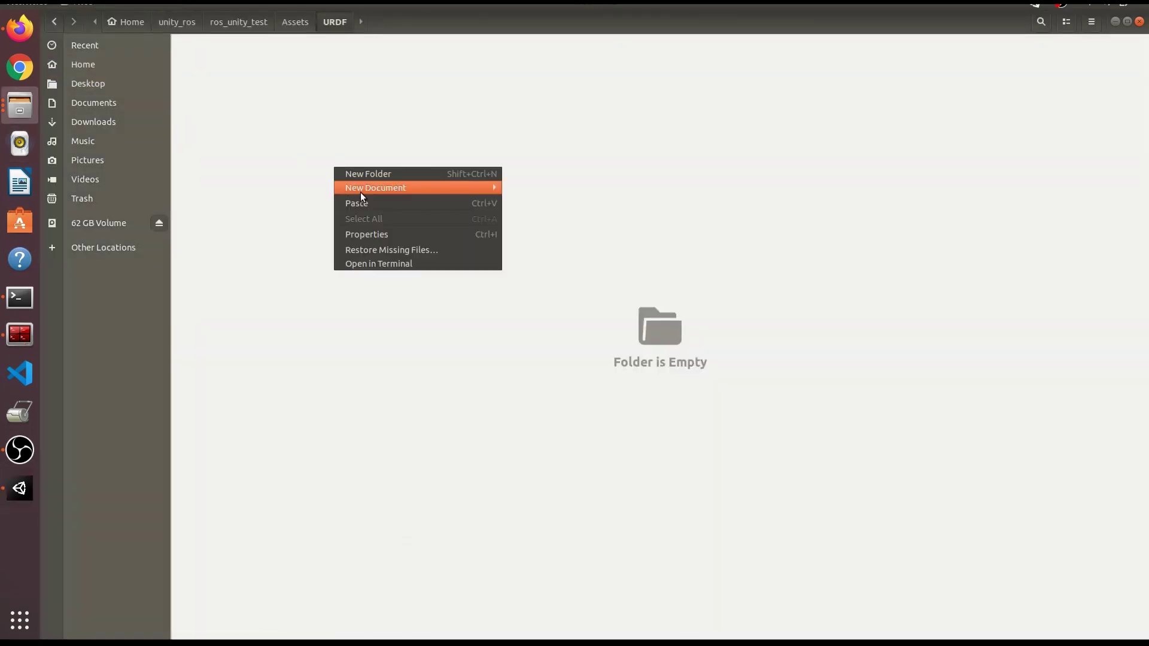
left_click(366, 202)
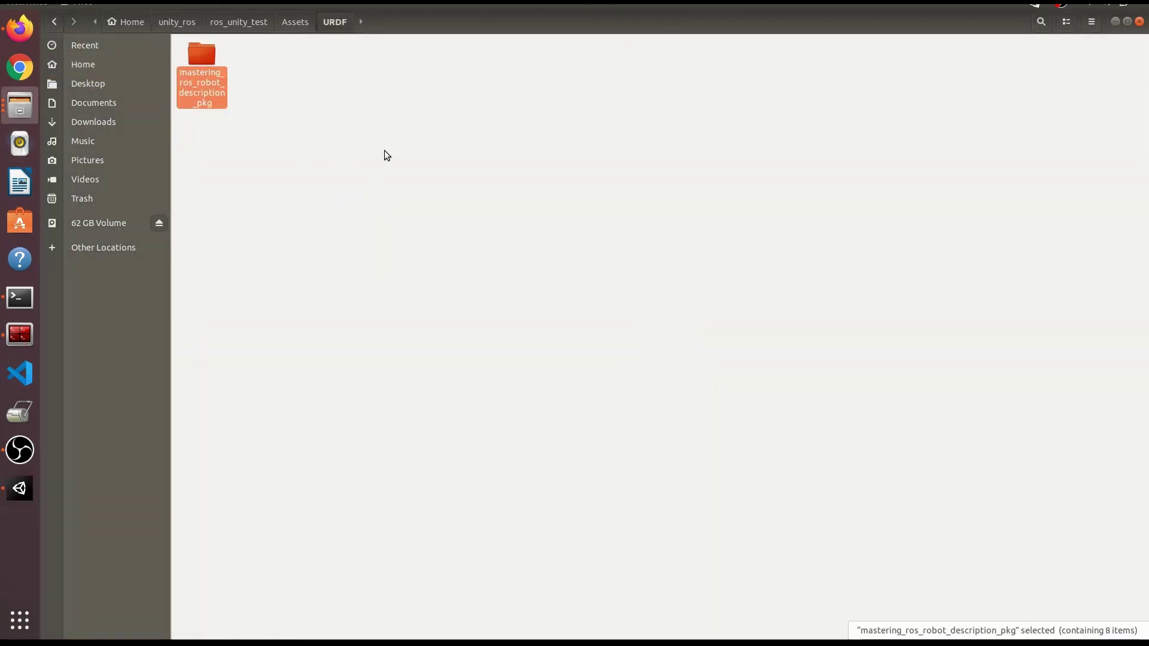
left_click(385, 154)
Switch to Unity and find diff_wheeled_robot.urdf in the urdf folder of Assets/URDF/mastering_ros_robot_description_pkg, checking its available asset commands
left_click(20, 488)
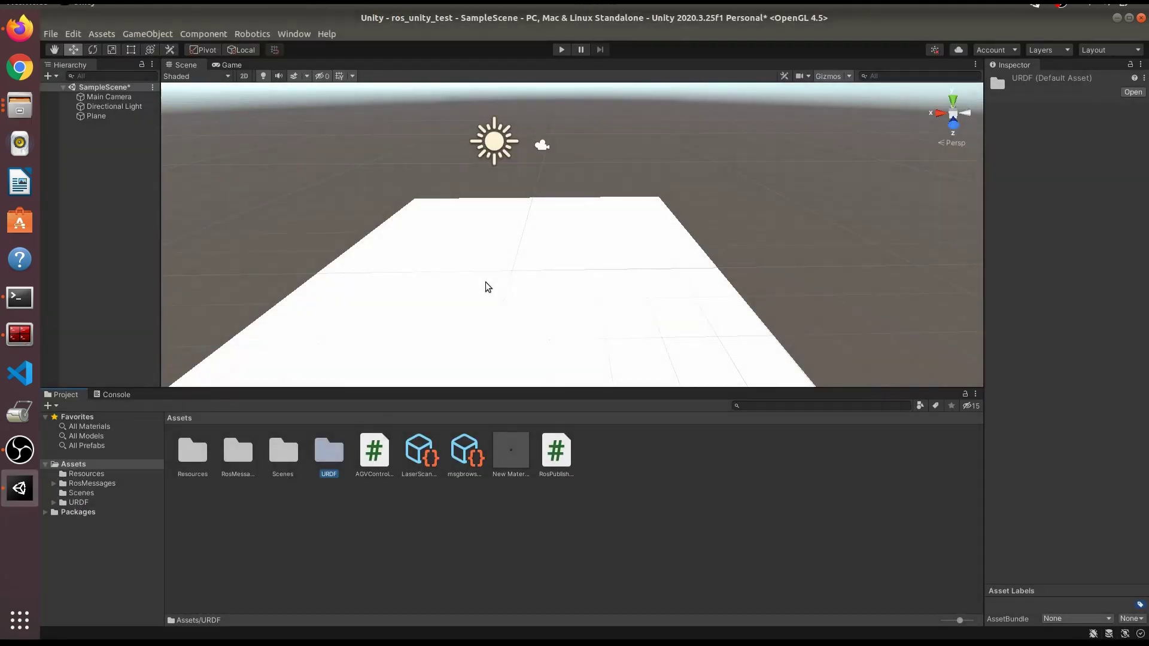
double_click(329, 454)
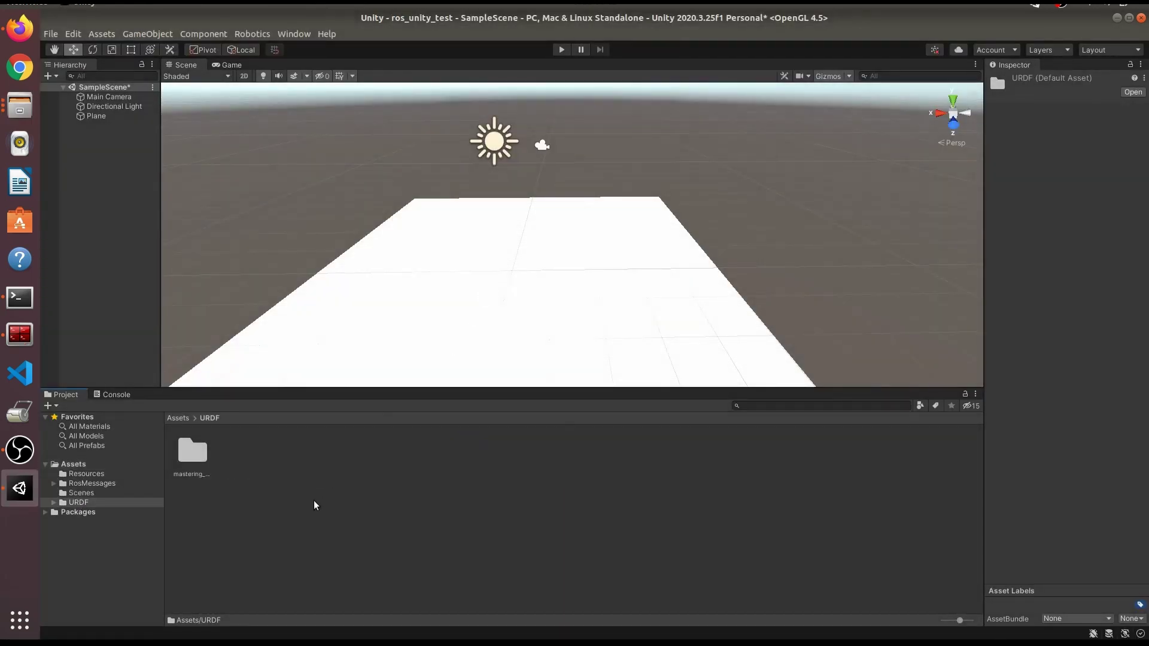
double_click(192, 449)
double_click(284, 452)
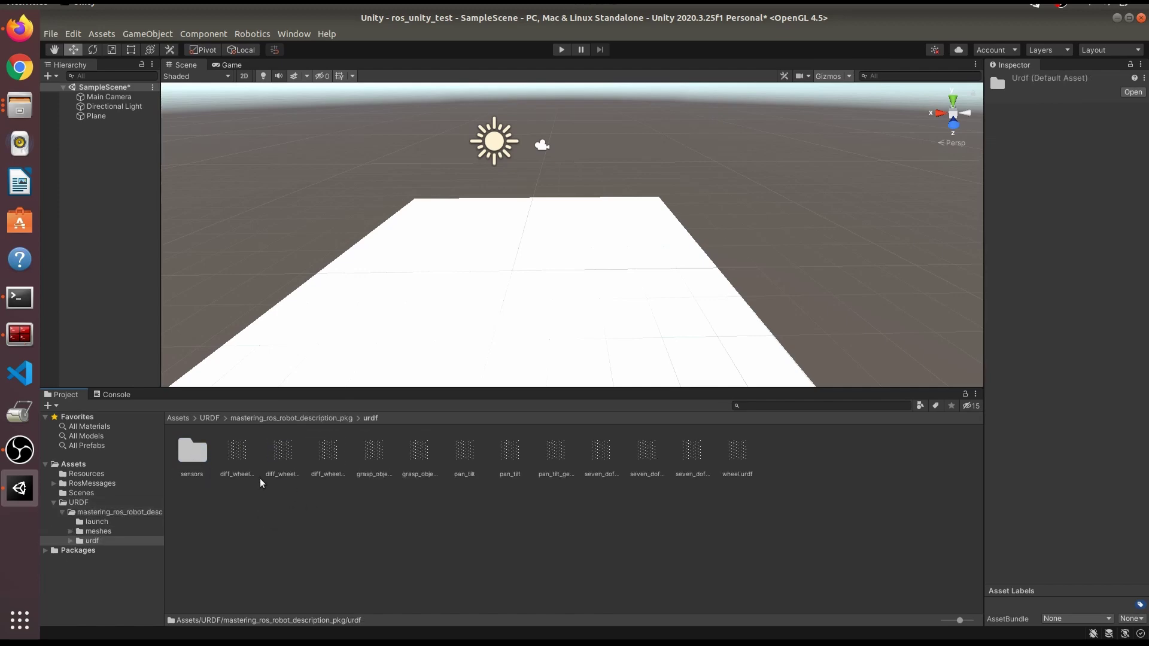
left_click(236, 456)
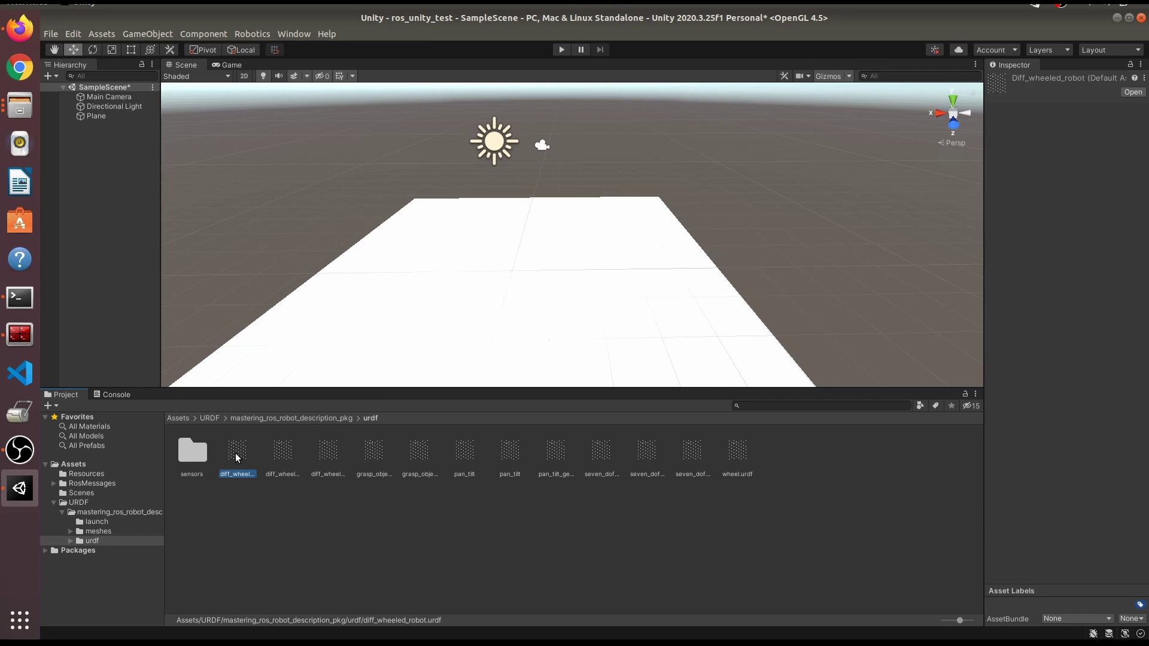
right_click(236, 453)
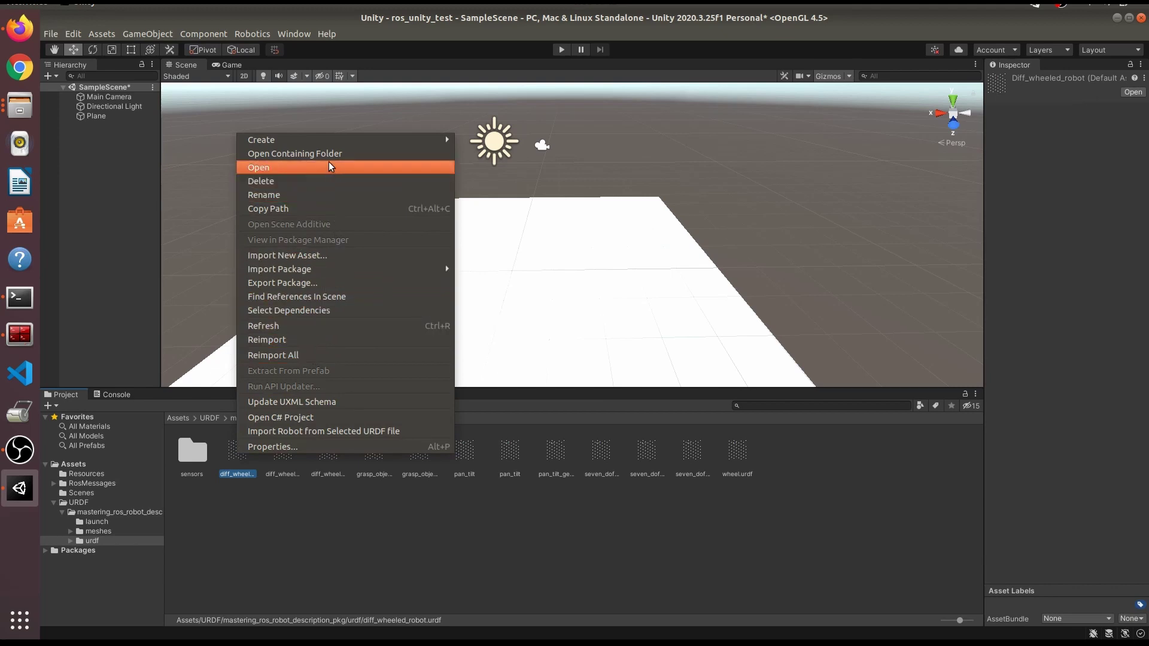
Switch to the file manager's URDF window and open the urdf folder inside mastering_ros_robot_description_pkg
left_click(20, 105)
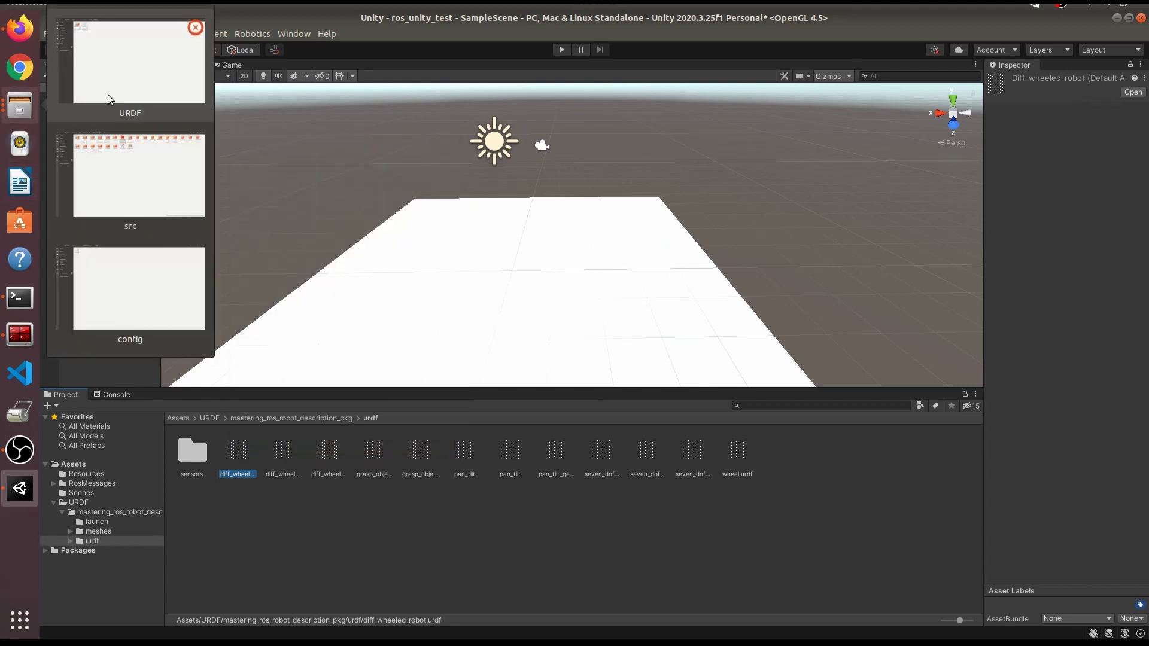
left_click(129, 91)
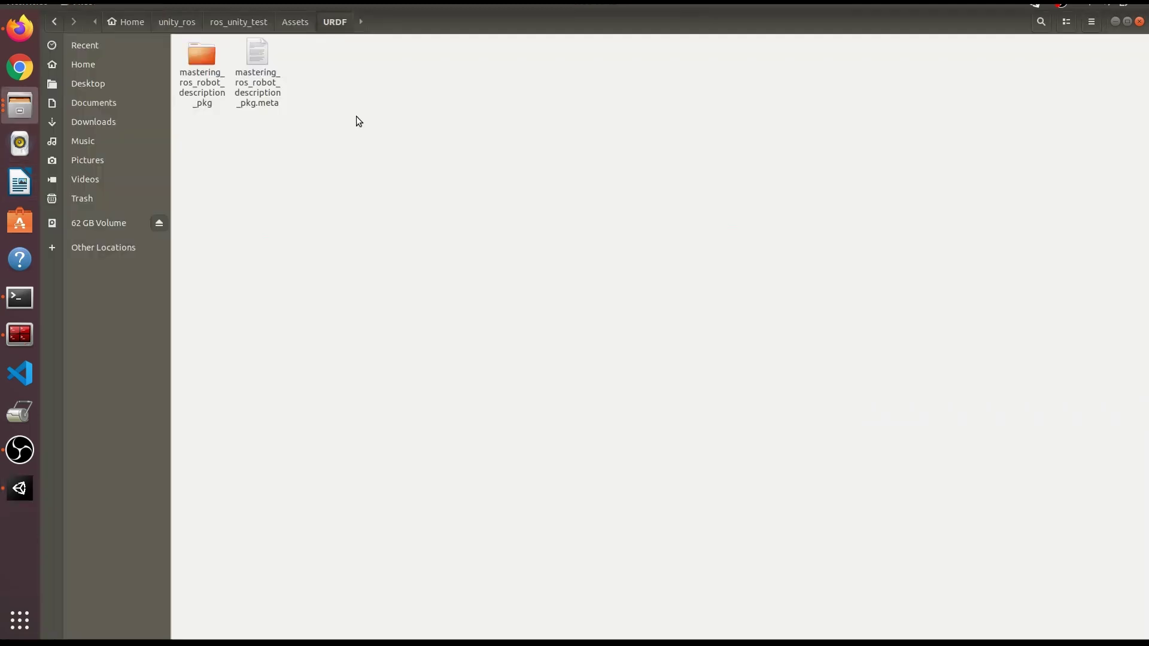
double_click(202, 60)
double_click(312, 52)
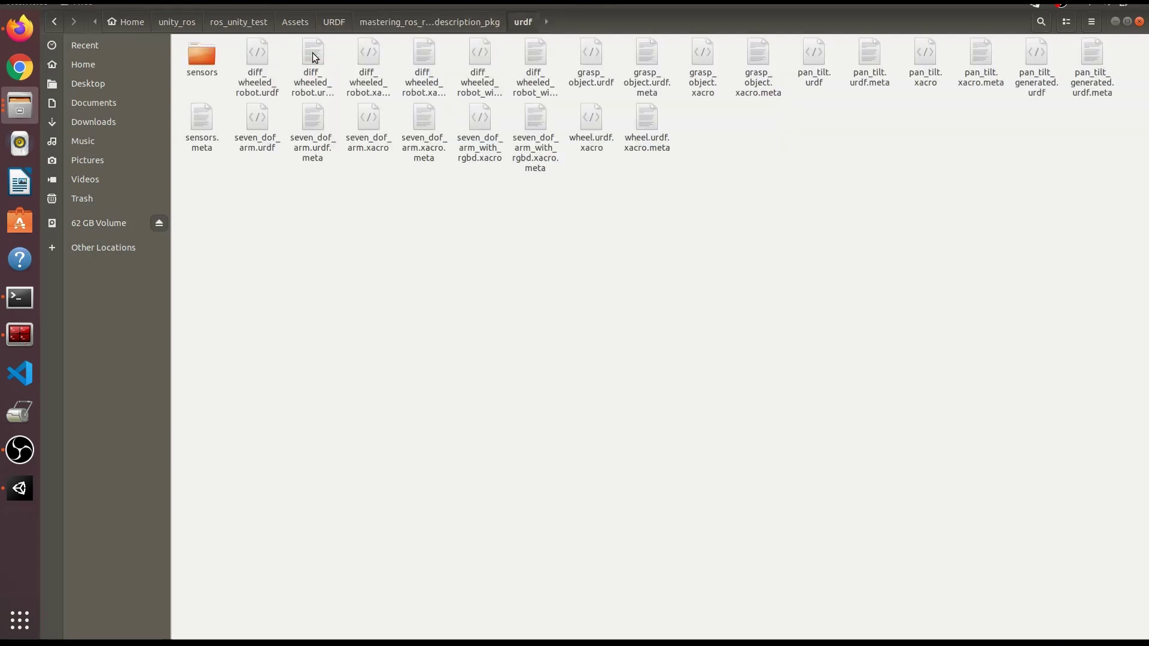
Copy diff_wheeled_robot.urdf from the package's urdf folder and paste it directly into the Assets/URDF folder
left_click(260, 76)
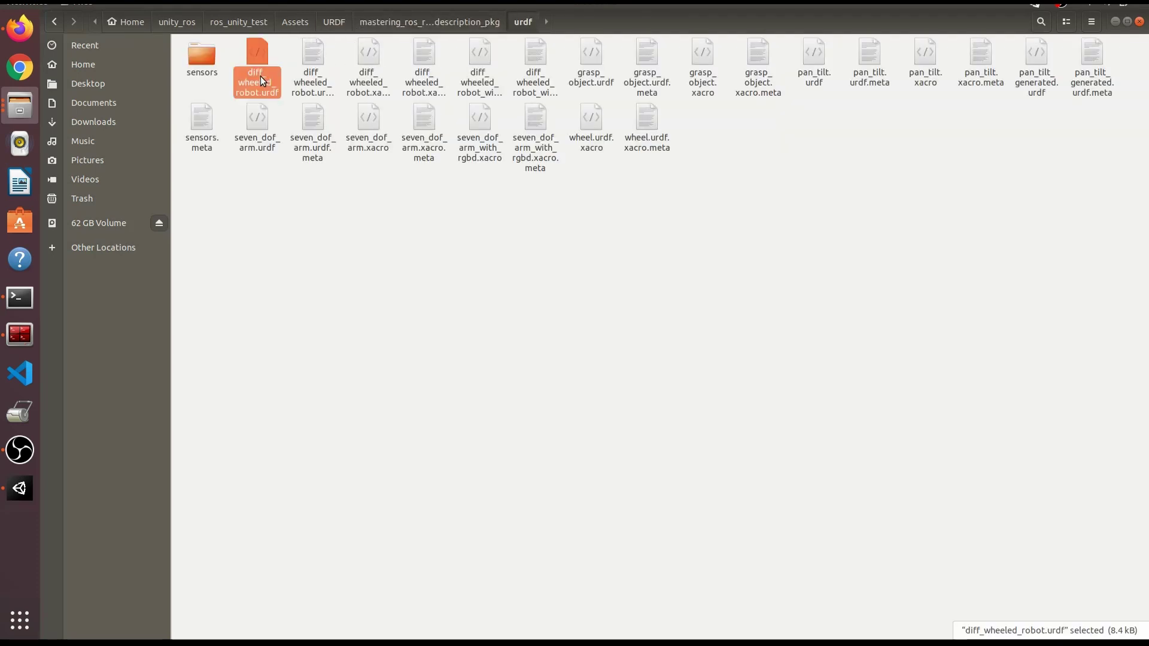
left_click(303, 81)
left_click(253, 78)
right_click(253, 79)
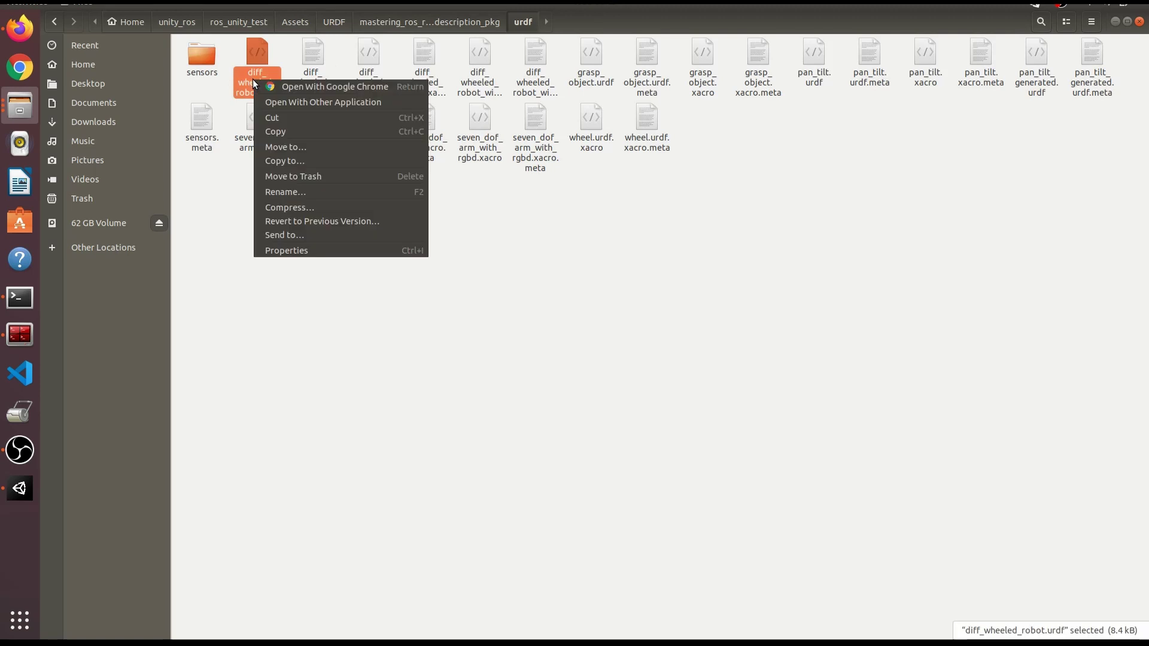
left_click(301, 136)
left_click(334, 23)
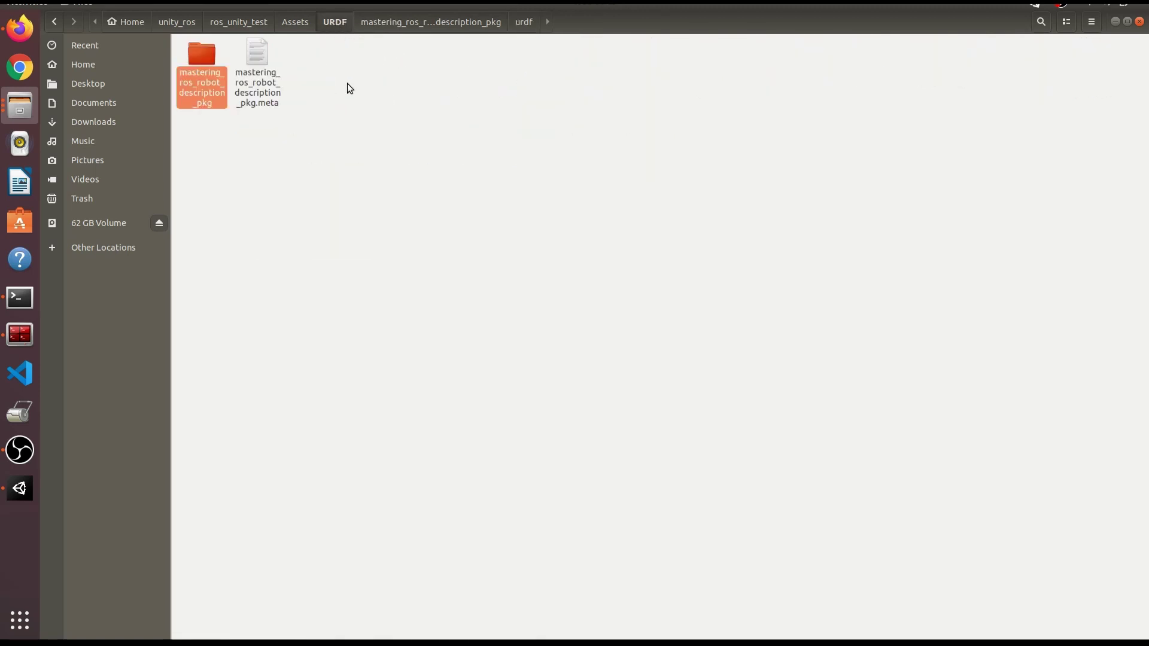
right_click(375, 113)
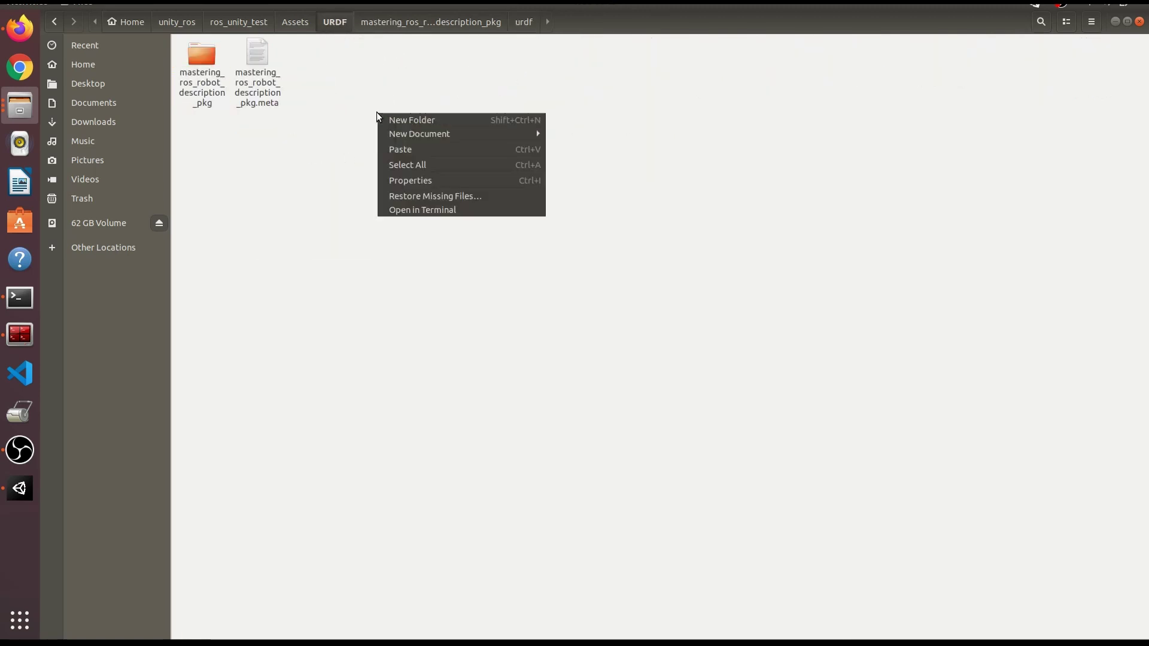
left_click(409, 147)
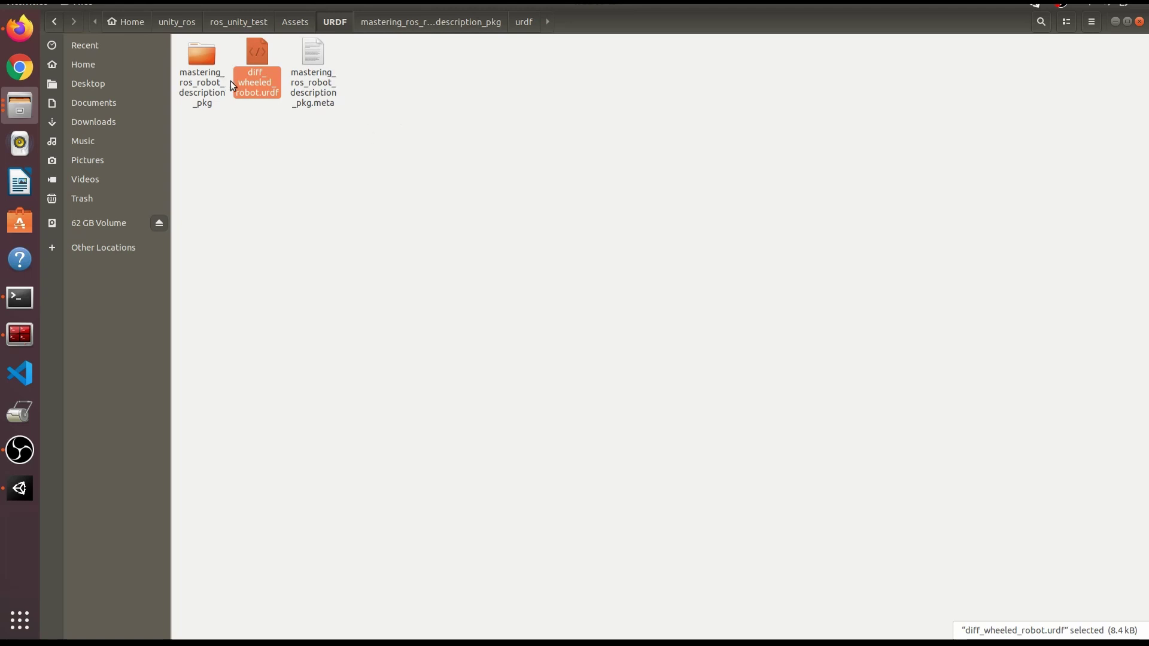
Switch to Unity, go up to Assets/URDF, and check the asset commands available for the copied diff_wheeled_robot.urdf
left_click(21, 489)
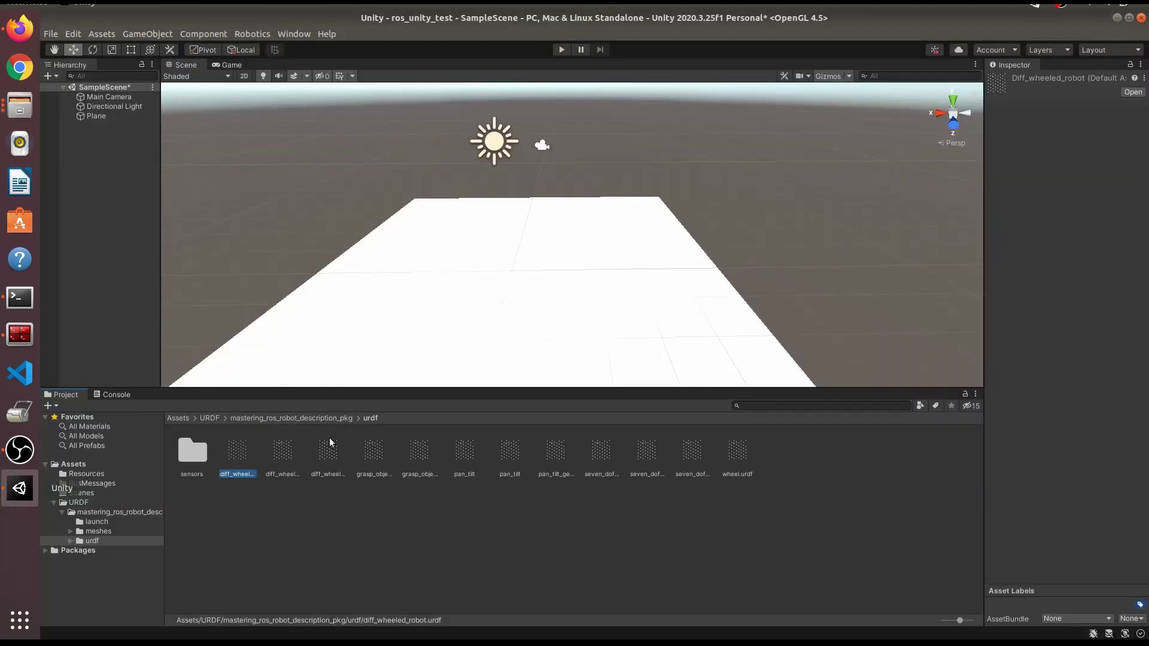
left_click(203, 419)
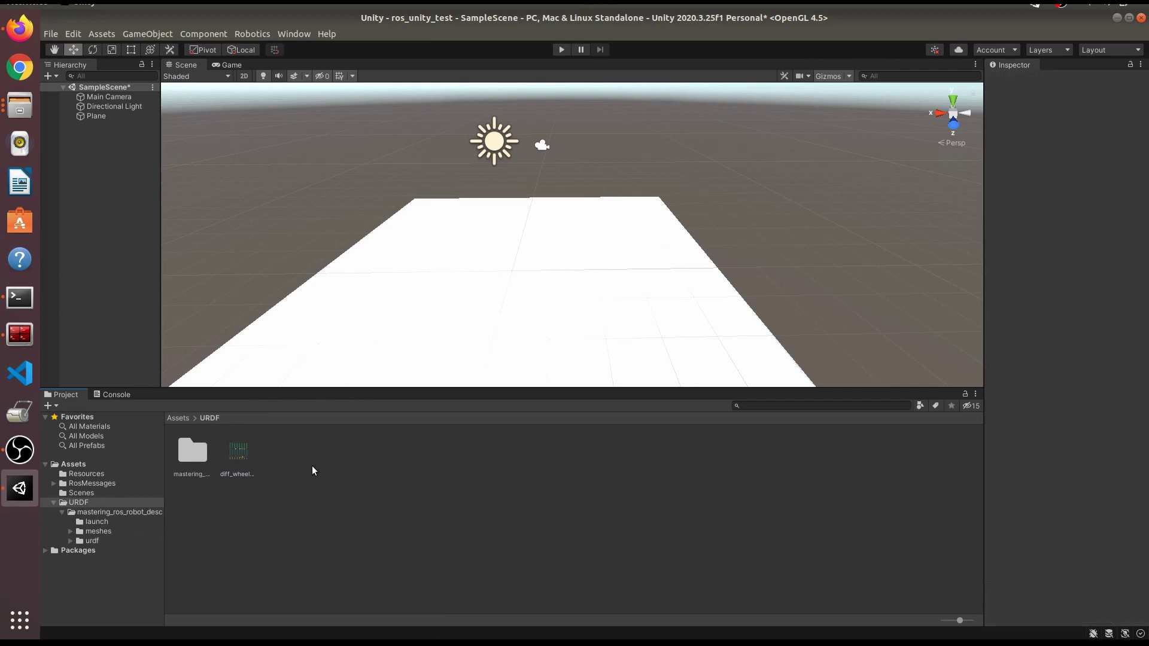
right_click(242, 453)
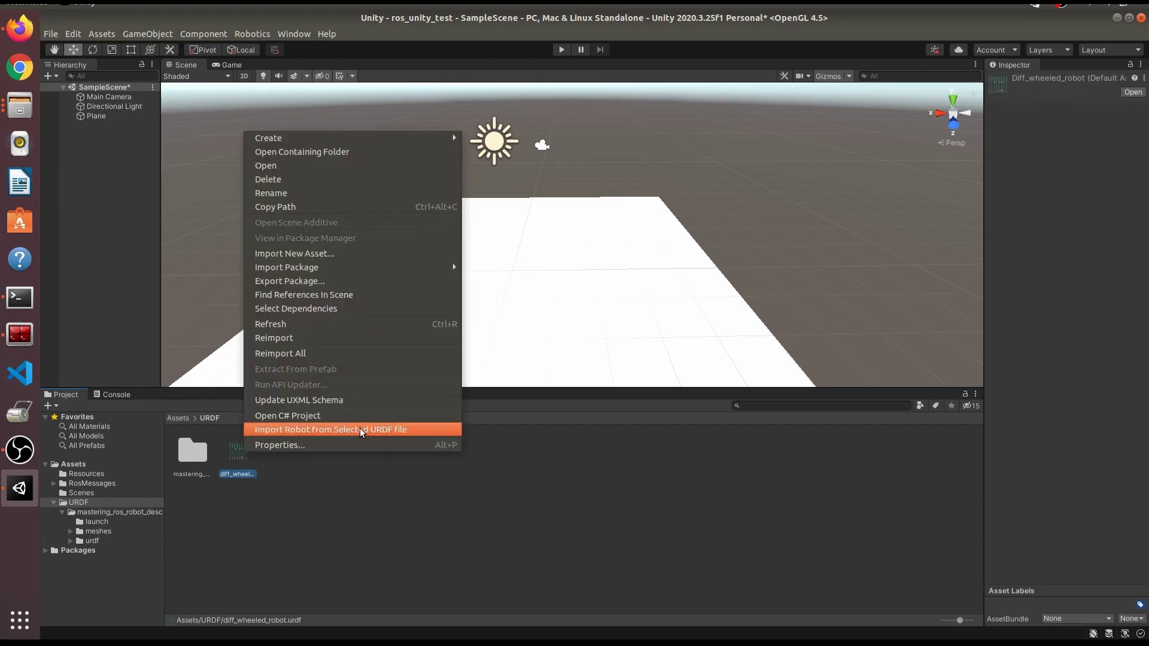
Check the URDF Importer package's installation details in the Package Manager, then close it
left_click(294, 37)
left_click(294, 34)
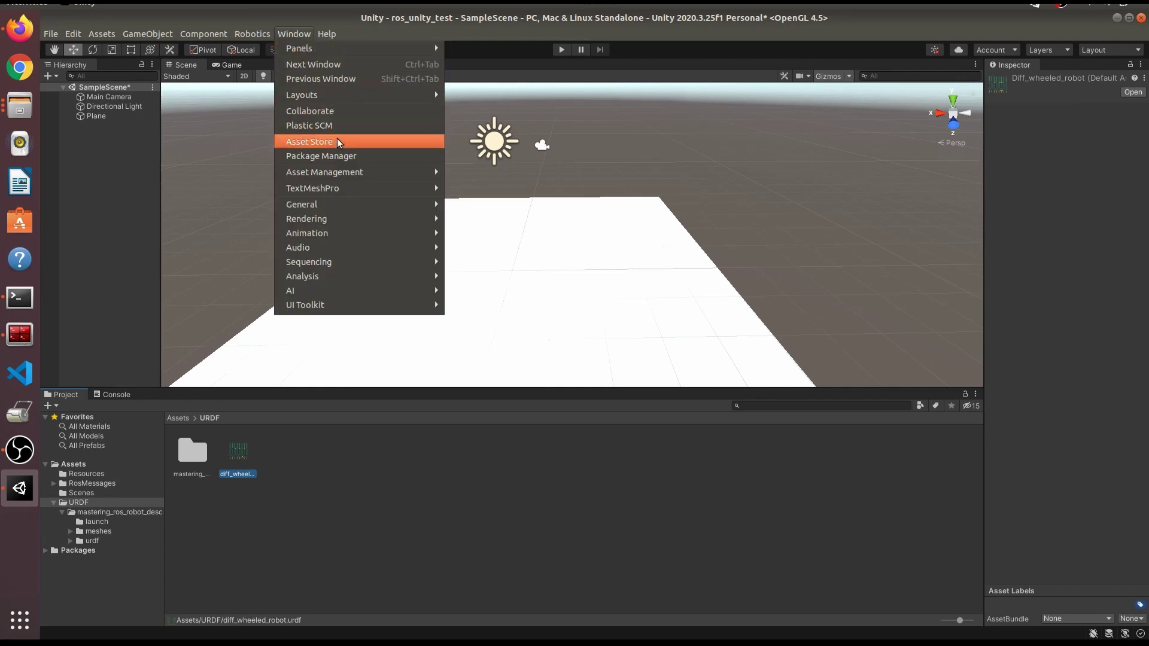
left_click(339, 156)
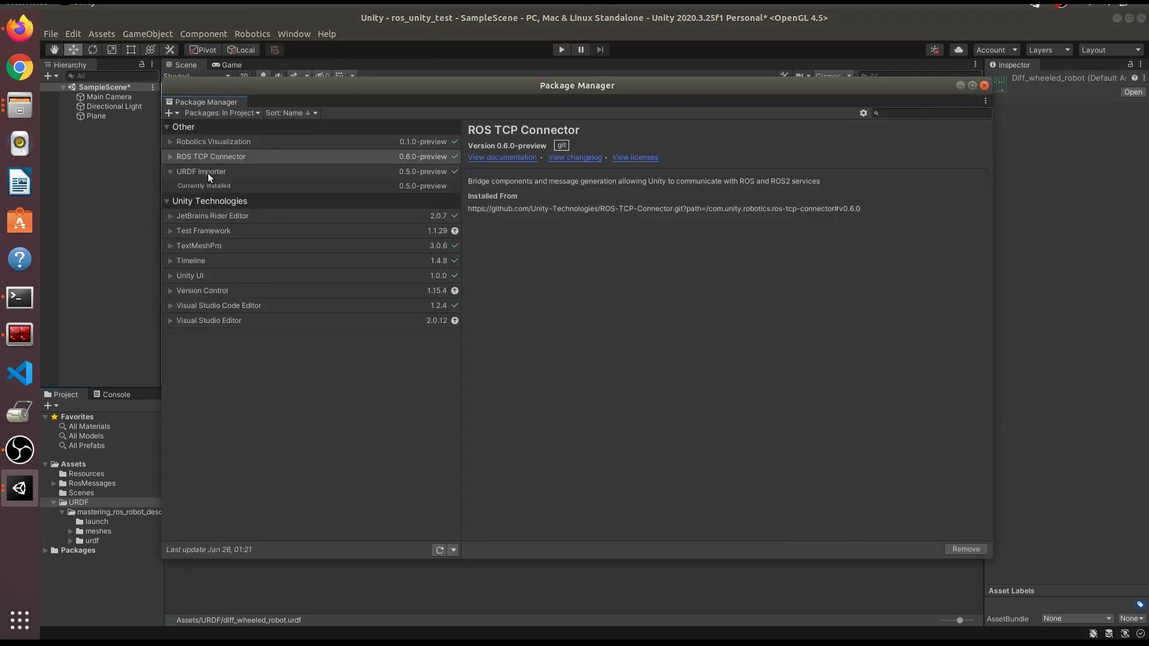
left_click(207, 172)
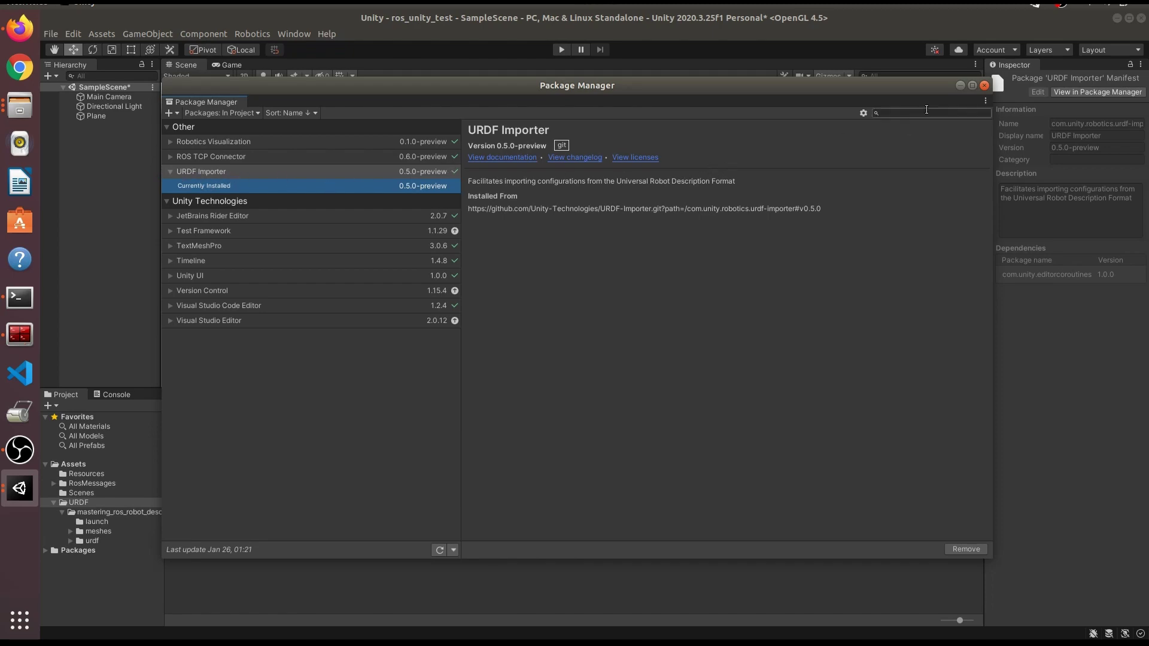
left_click(984, 85)
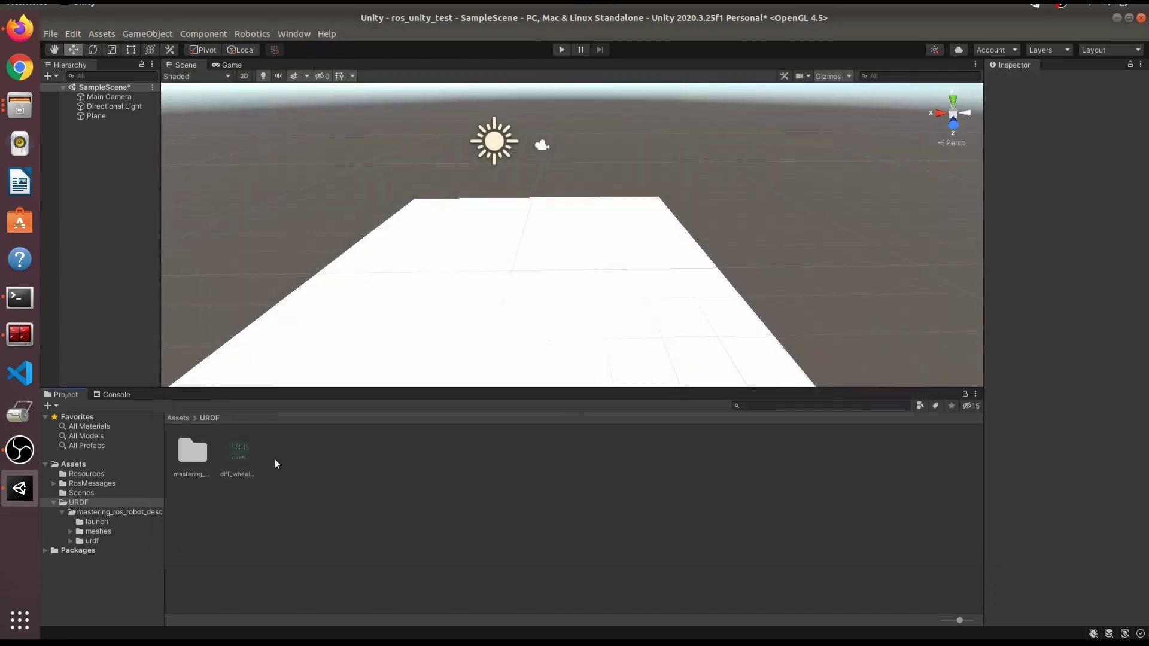
Import the robot from diff_wheeled_robot.urdf in Assets/URDF, using Y Axis as the axis type and VHACD as the mesh decomposer
left_click(236, 451)
right_click(234, 449)
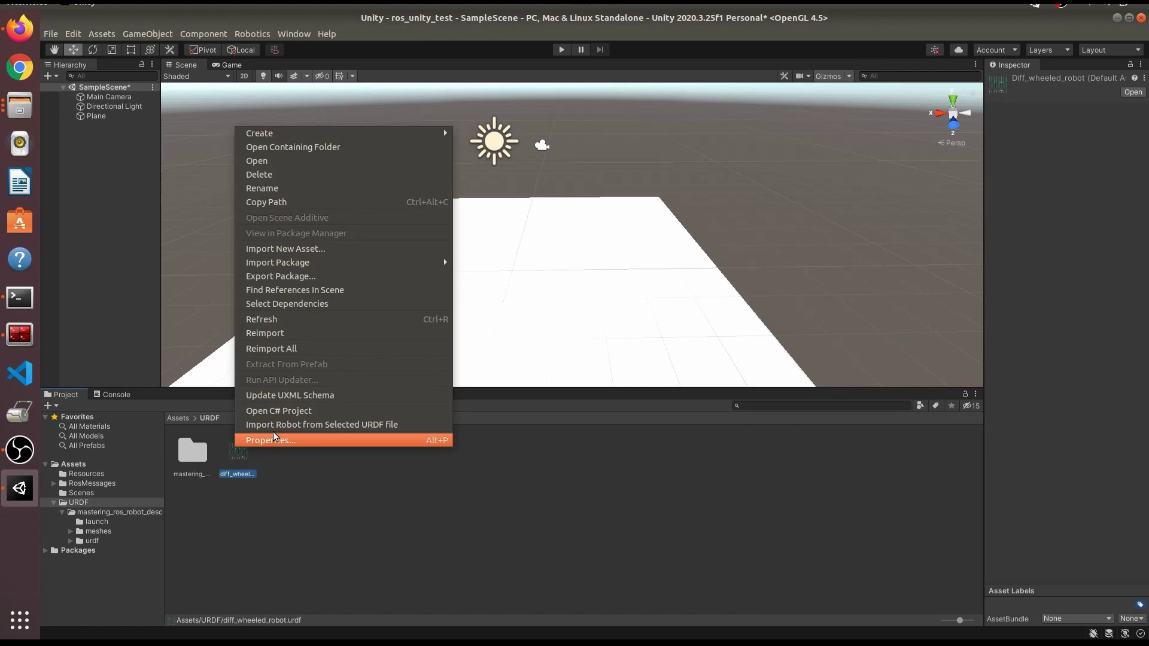
left_click(262, 472)
right_click(243, 452)
left_click(300, 501)
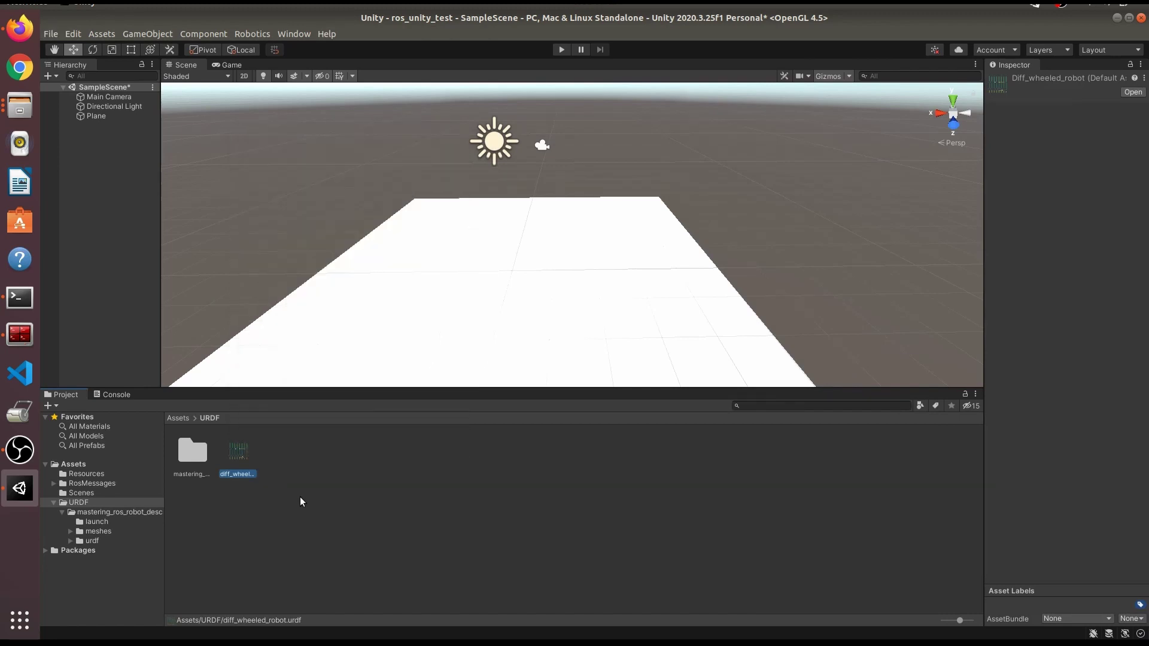
right_click(238, 451)
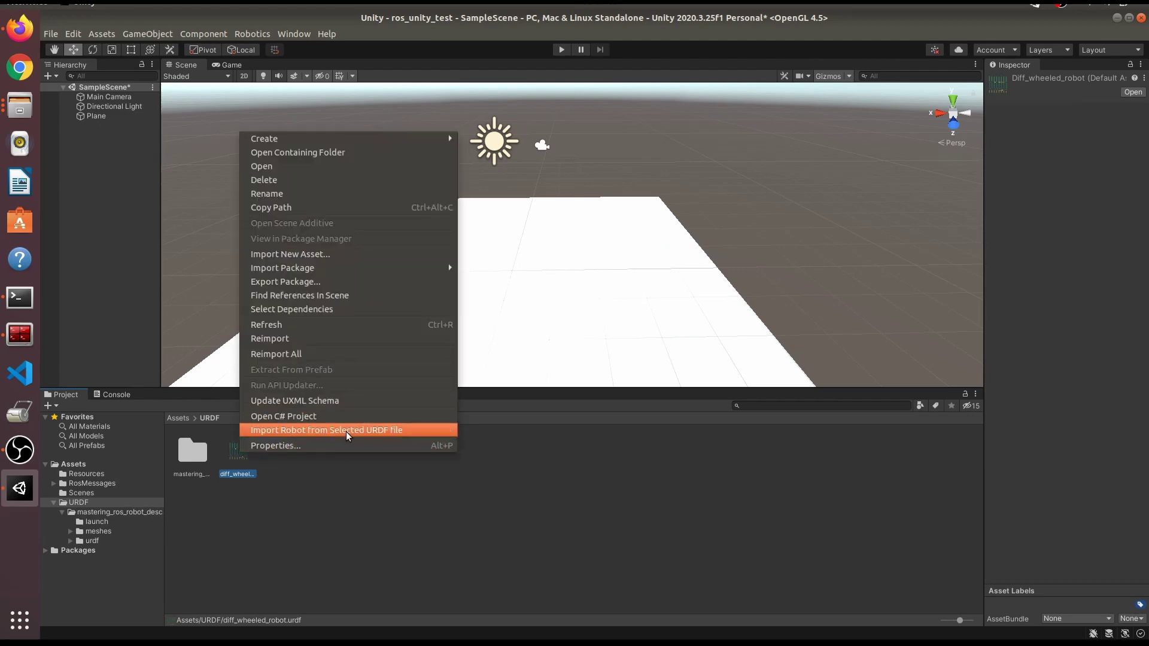
left_click(378, 431)
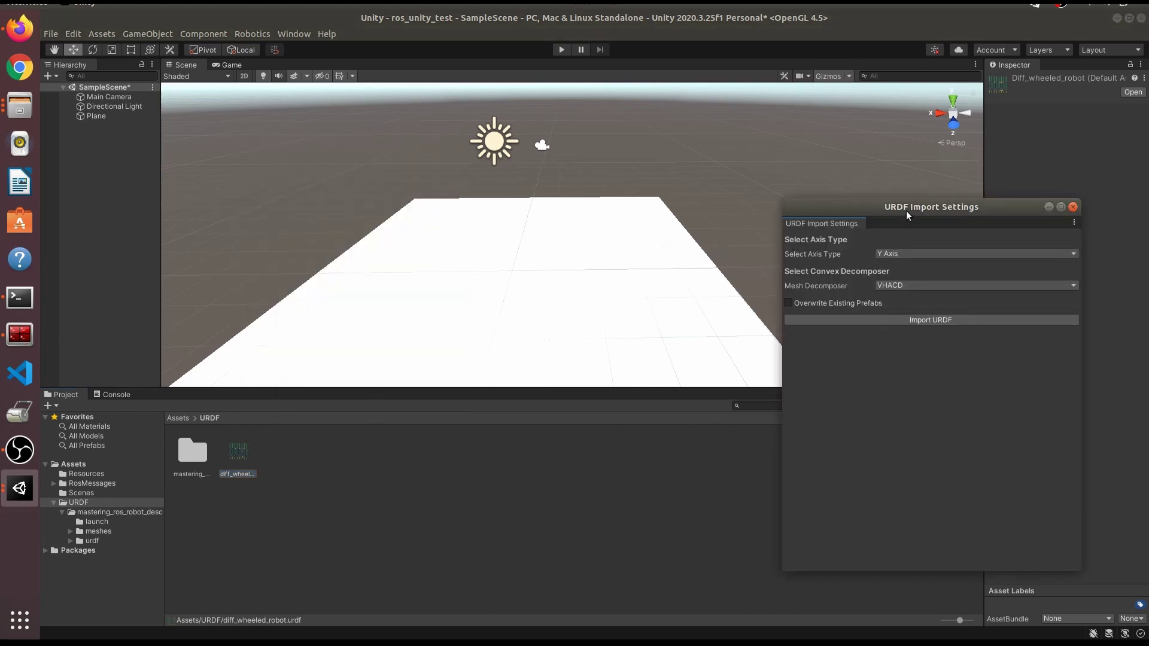
left_click_drag(901, 207, 604, 212)
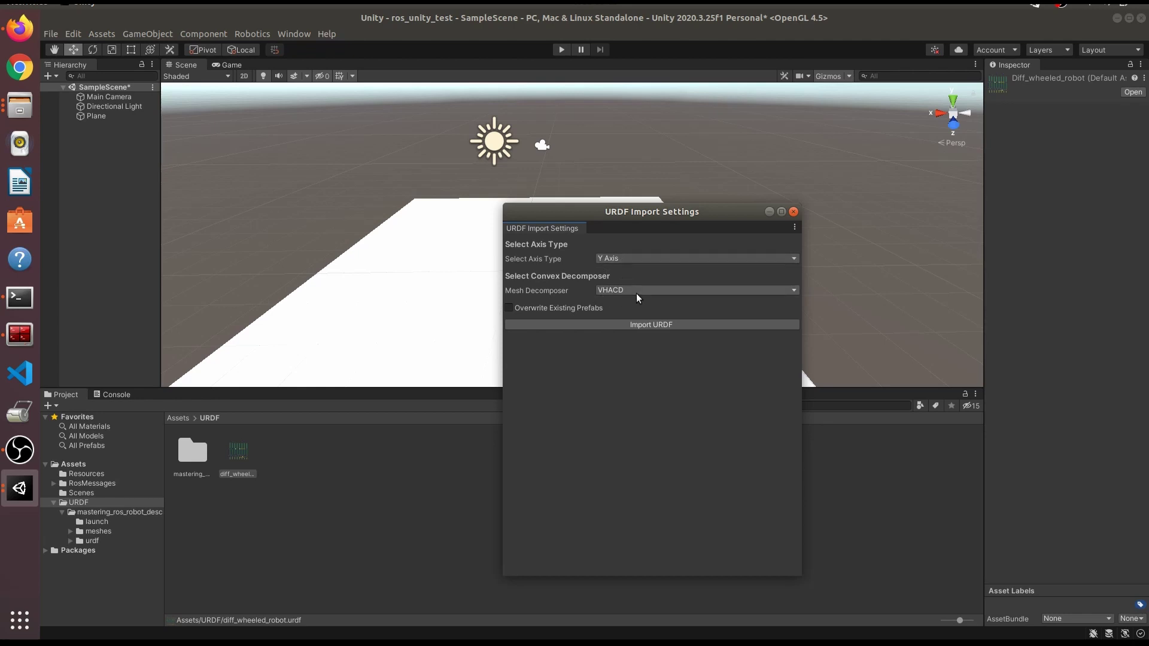
left_click(615, 326)
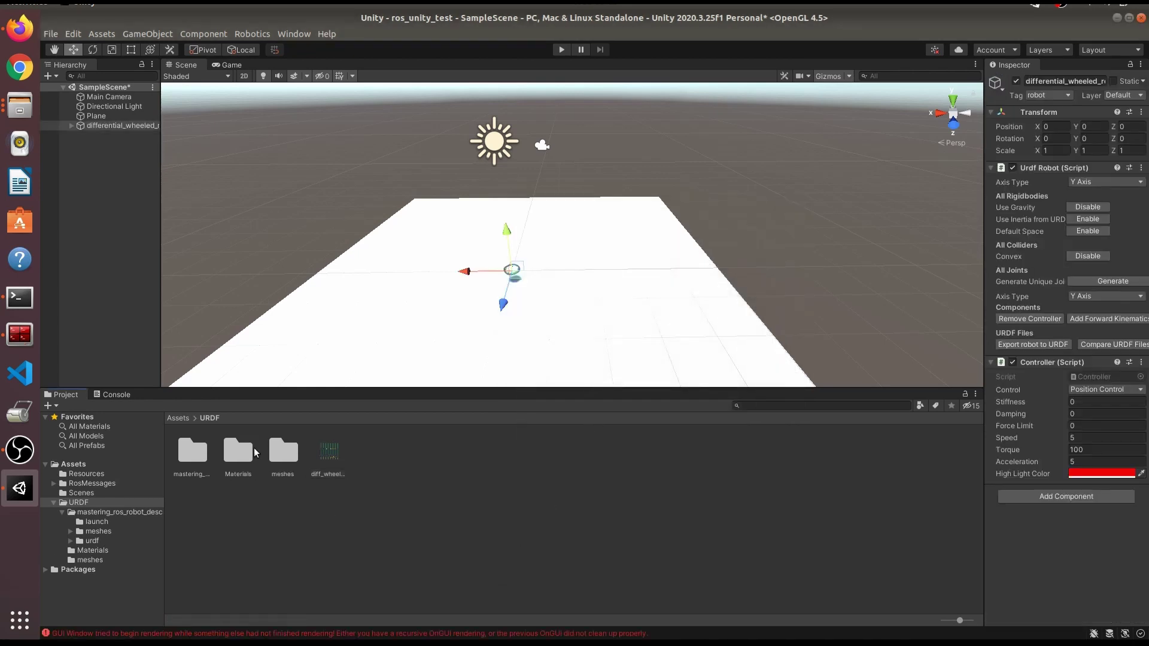
Review the import messages in the Console, clear them, and return to the project's assets
left_click(129, 397)
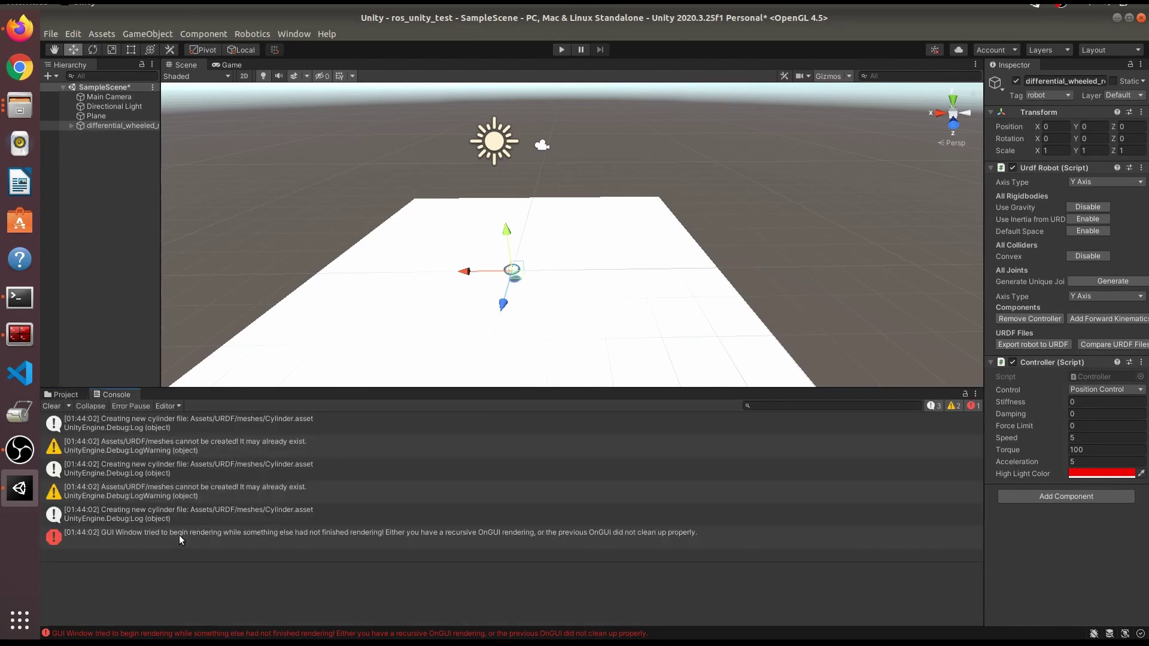
left_click(53, 406)
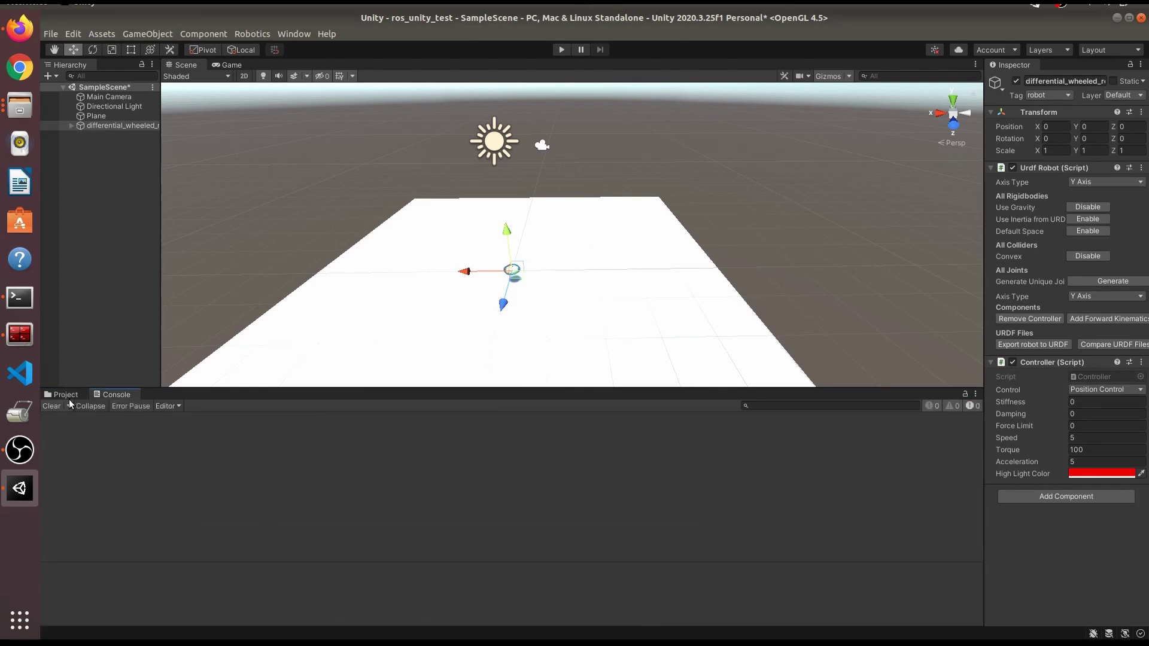
left_click(67, 396)
Apply the black New Material from the Assets folder to the ground plane in the scene
middle_click_drag(378, 282, 541, 221)
left_click(598, 187)
scroll(506, 177, "up", 3)
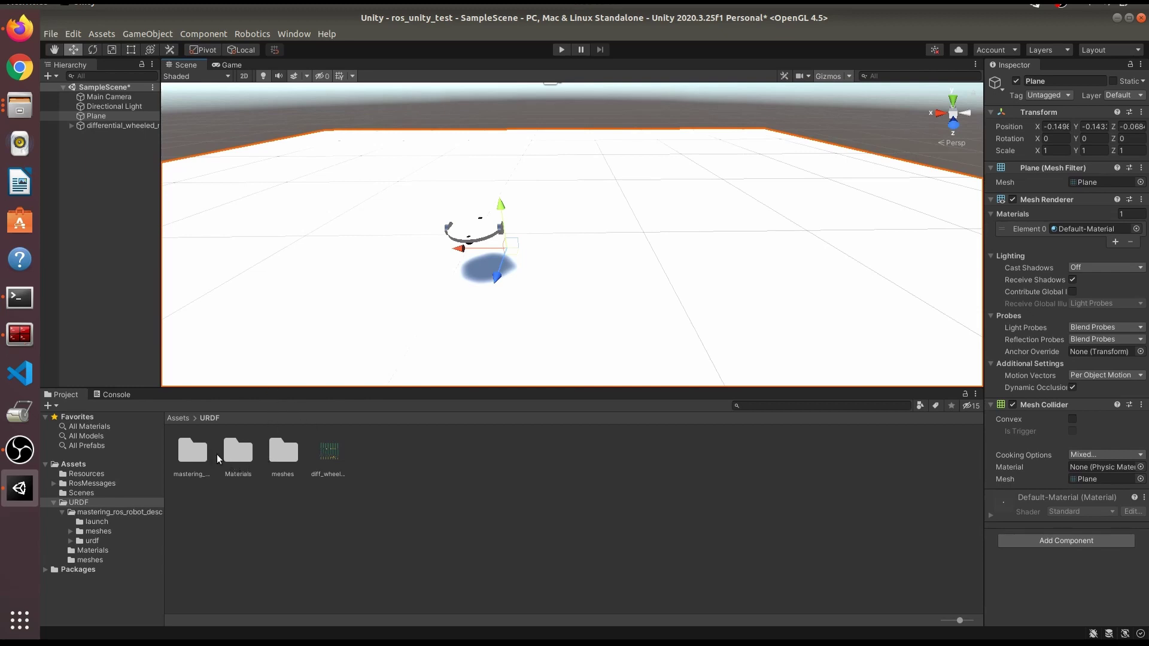
left_click(178, 417)
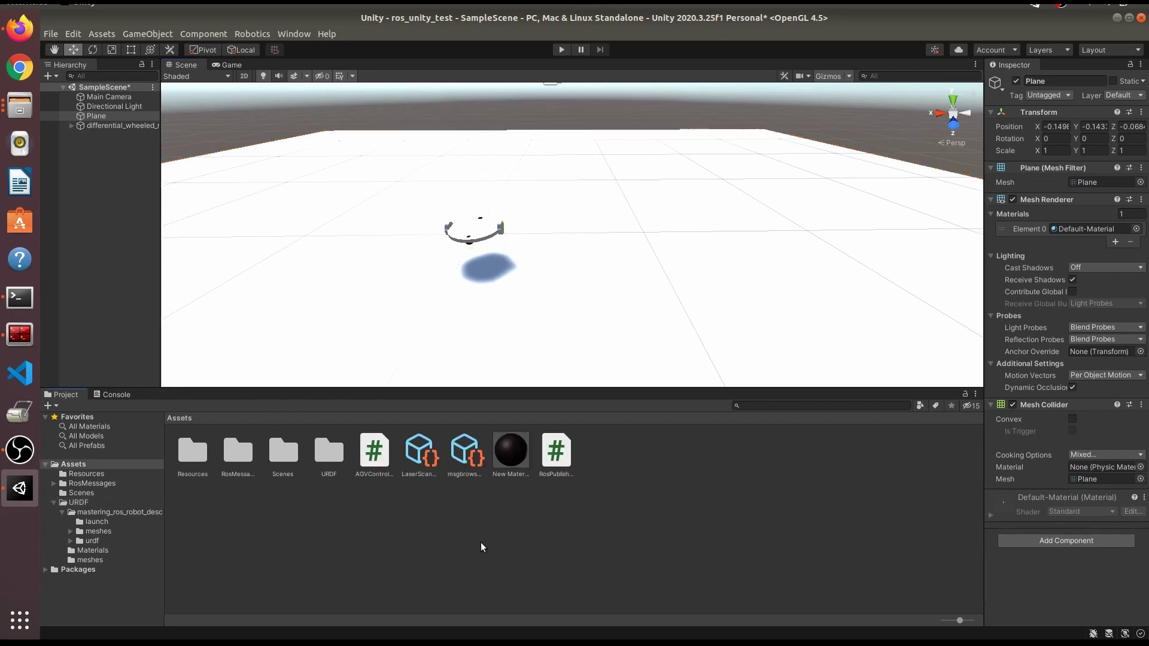
left_click_drag(510, 450, 796, 281)
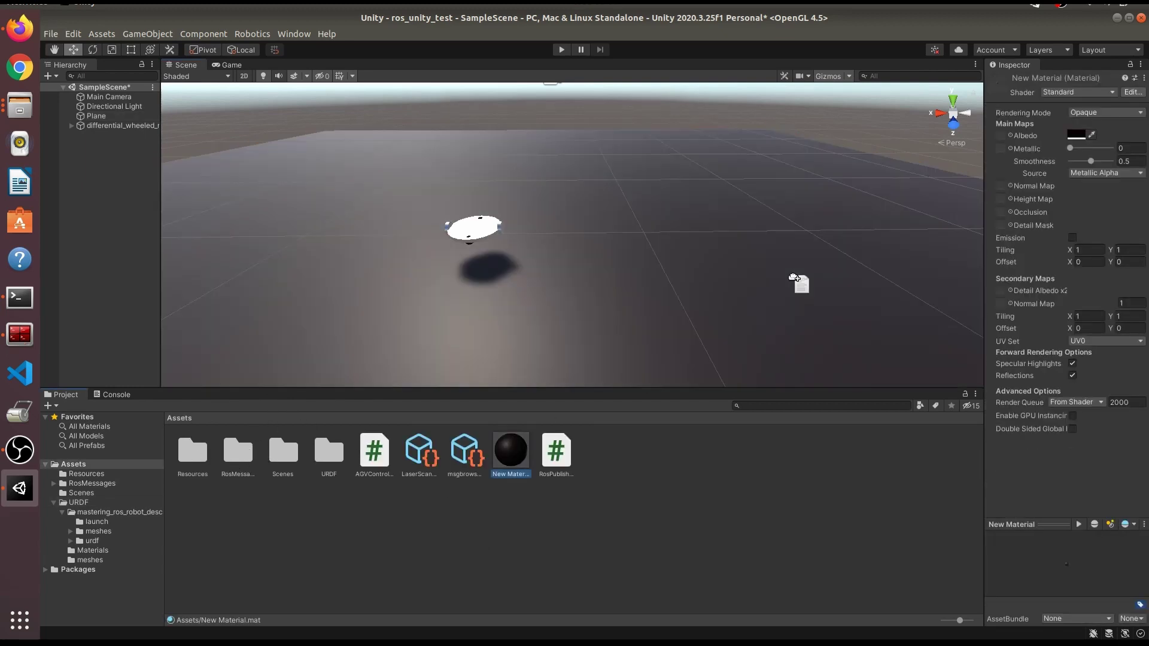
Examine the imported robot's body and wheels above the plane, both close up and from farther away
middle_click_drag(715, 274, 731, 302)
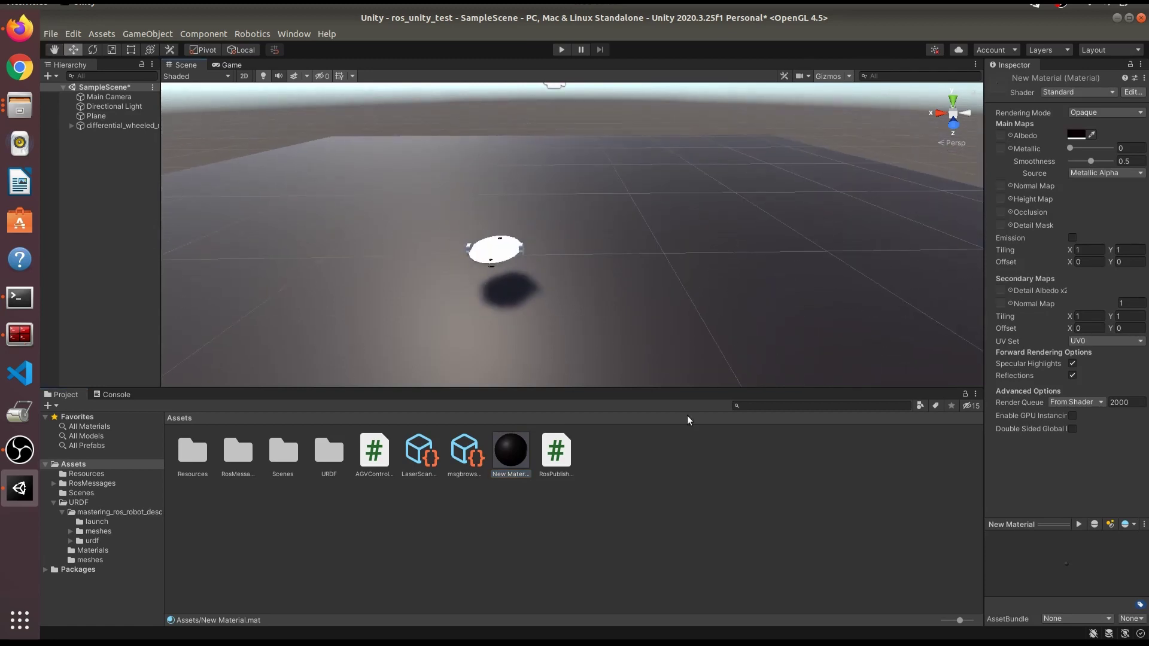
left_click(652, 513)
scroll(480, 290, "up", 5)
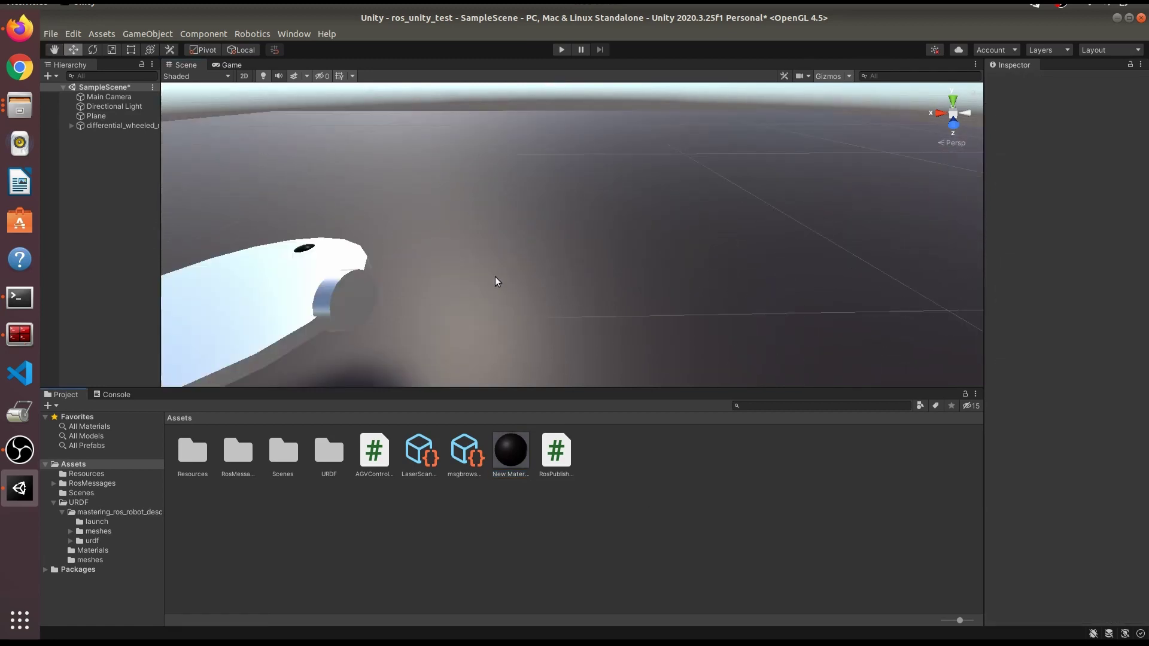
scroll(496, 275, "down", 6)
scroll(498, 263, "up", 2)
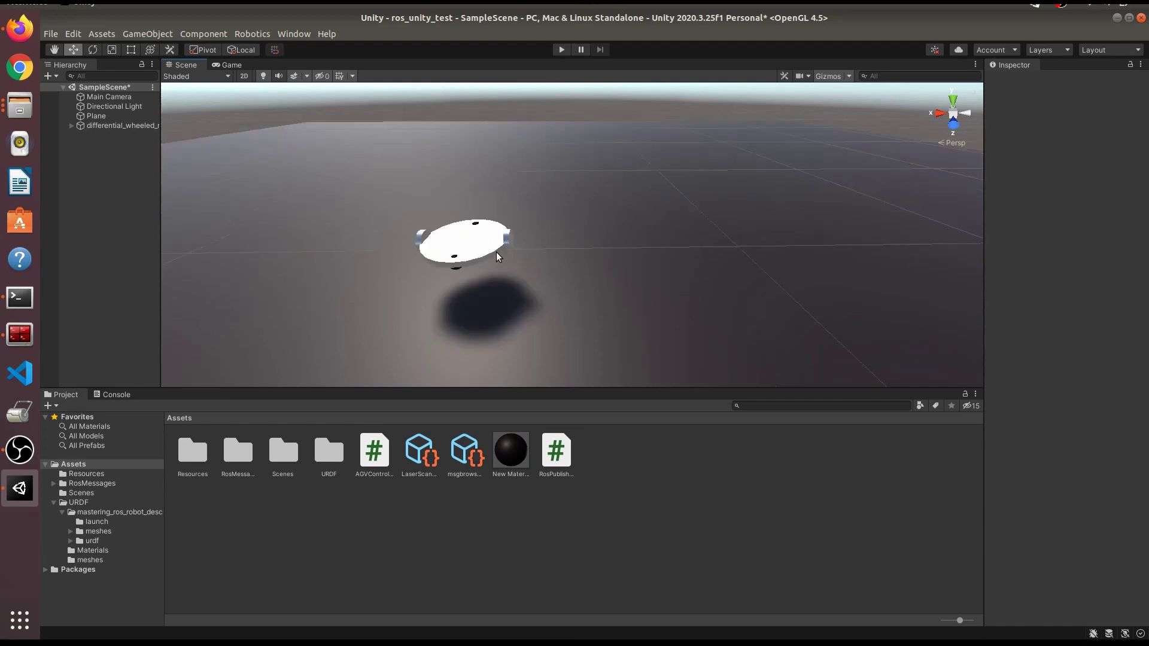
scroll(496, 256, "up", 4)
middle_click_drag(500, 251, 598, 249)
scroll(598, 256, "down", 5)
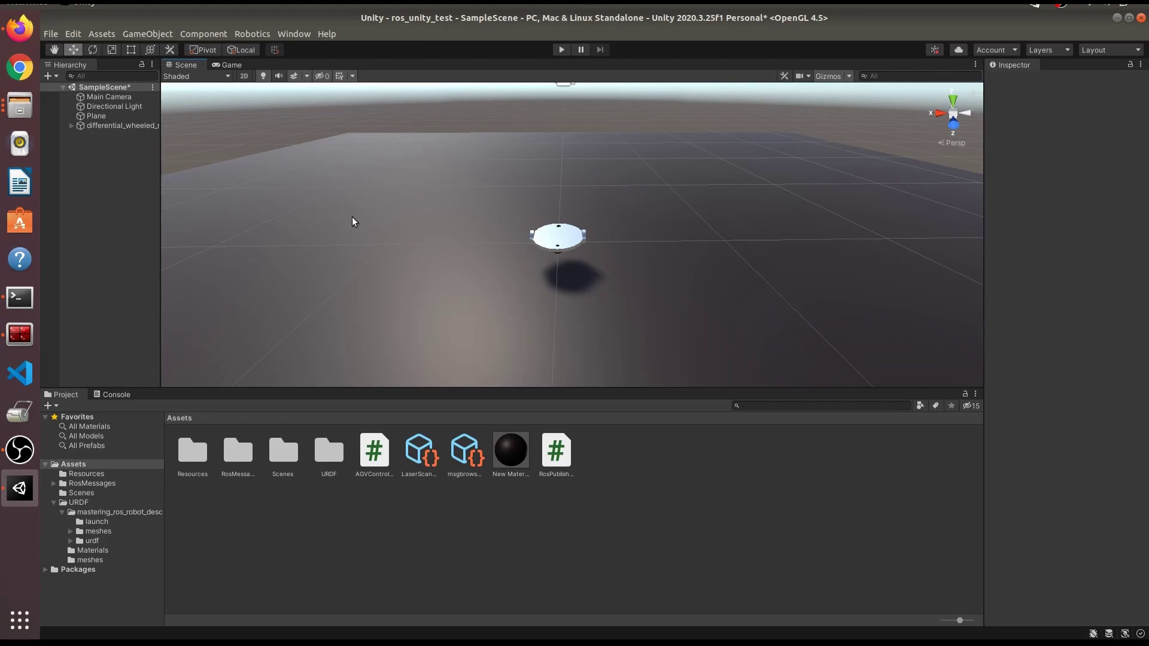
Switch to the terminal's catkin_ws session, run hostname -I, and select the first IP address it returns
left_click(20, 298)
left_click(544, 110)
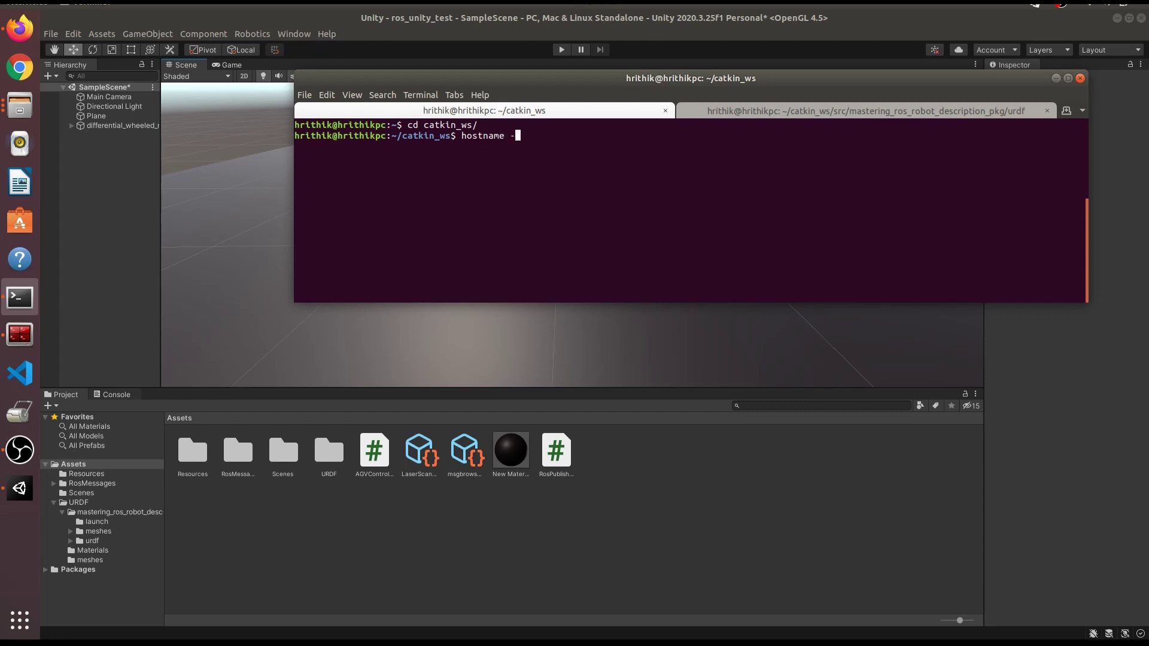
key("Return")
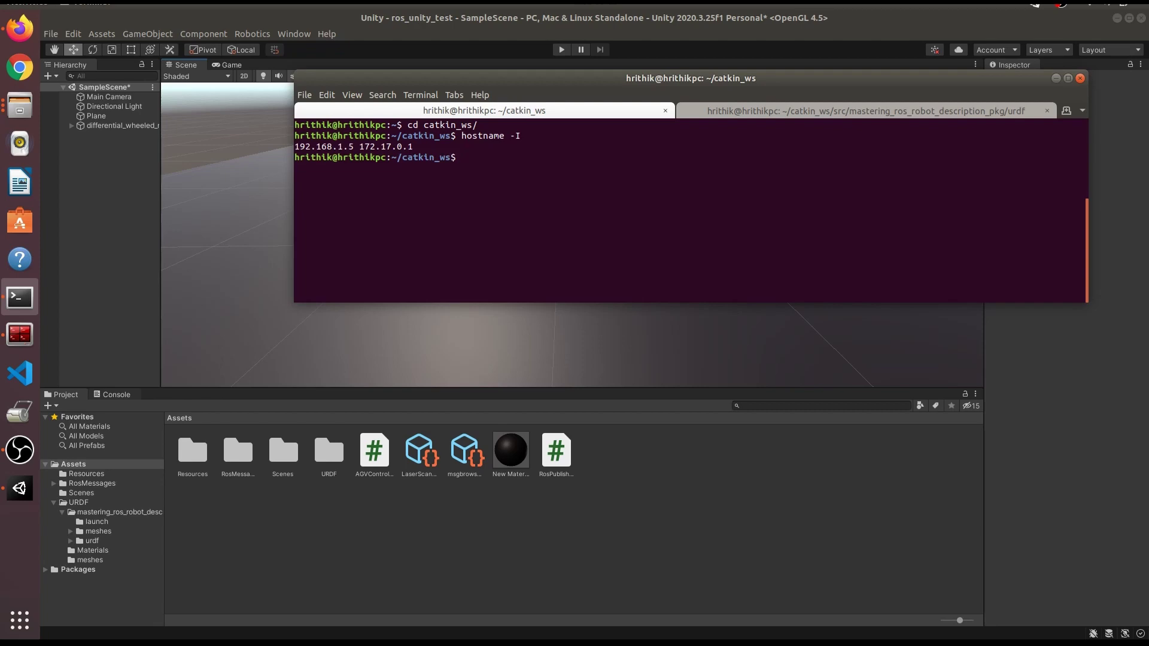
double_click(333, 146)
right_click(332, 147)
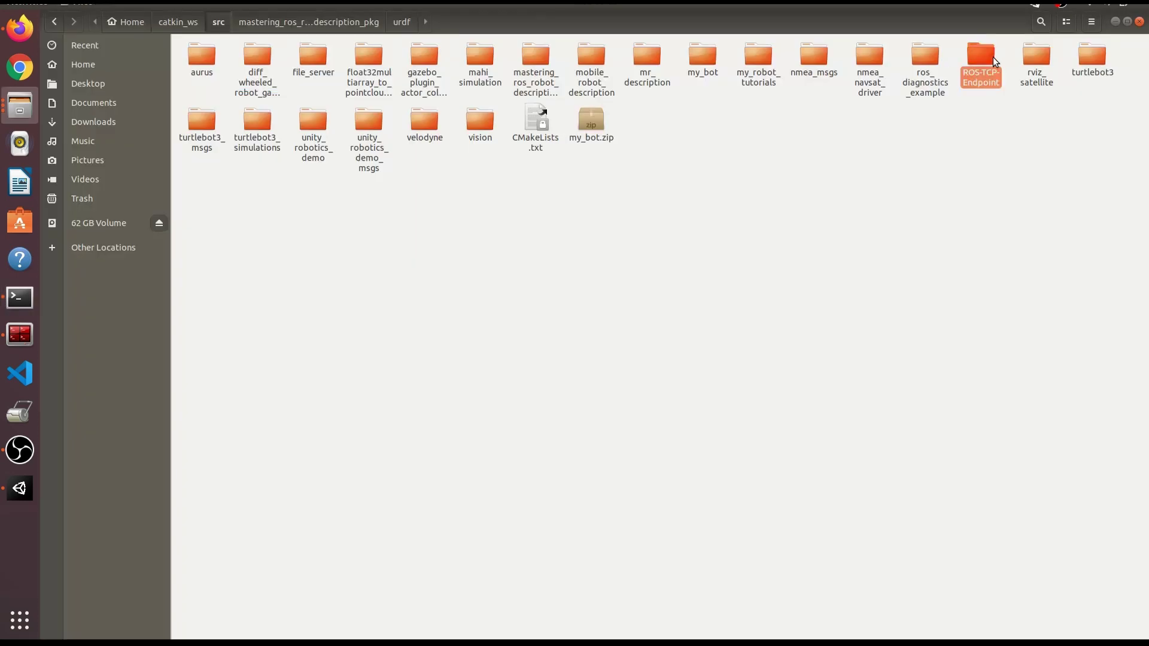
In the file manager, open the launch folder of catkin_ws/src/ROS-TCP-Endpoint and locate endpoint.launch
double_click(979, 52)
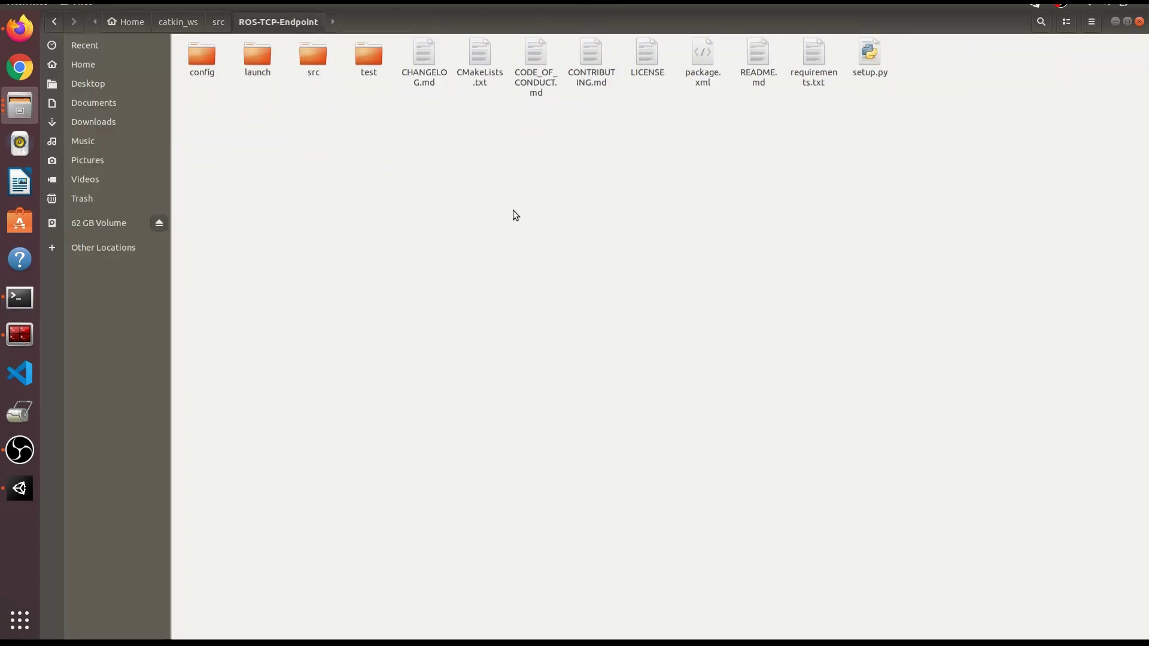
double_click(256, 56)
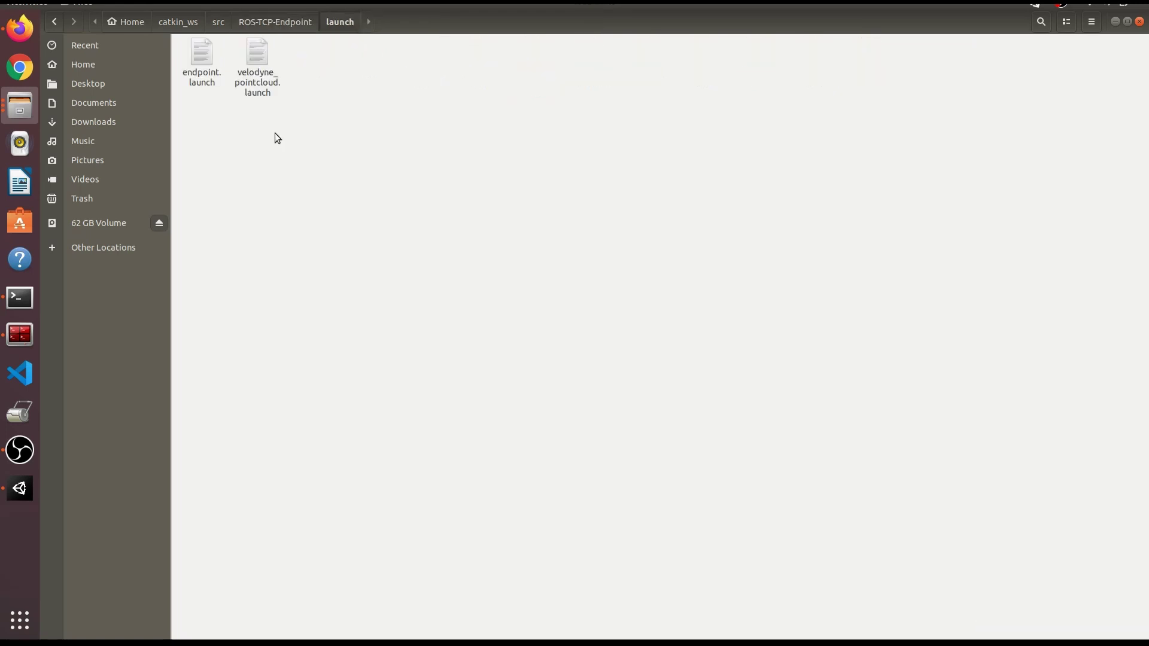
left_click(203, 80)
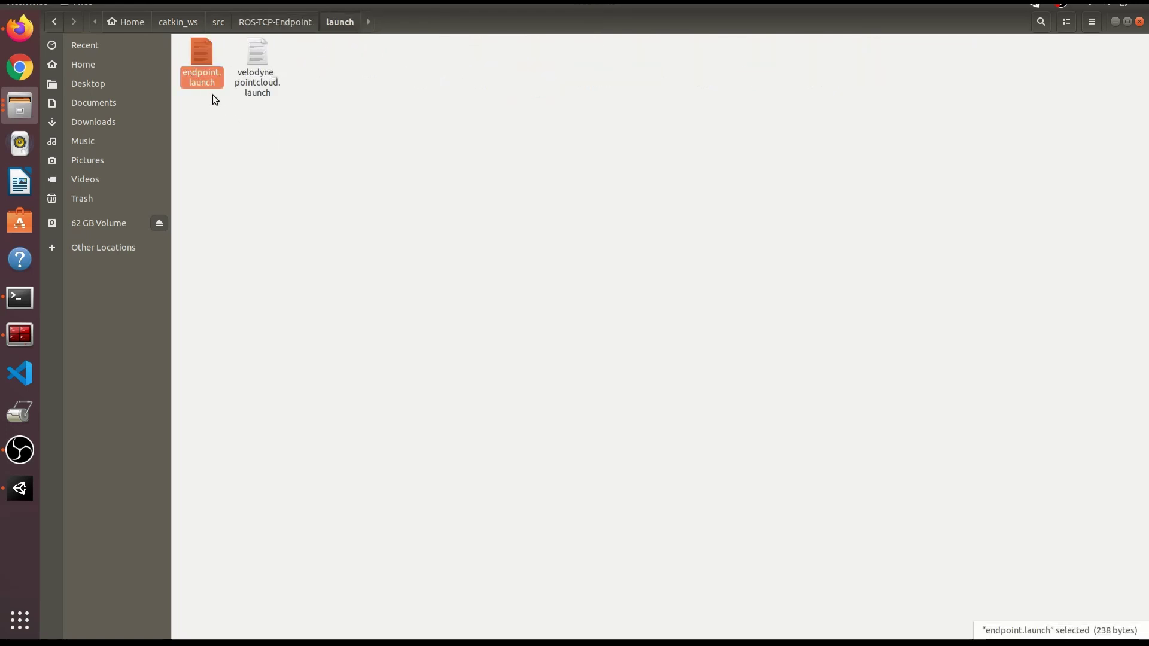
Open params.yaml from ROS-TCP-Endpoint's config folder in Visual Studio Code and check its ROS_IP value against the machine's IP address
left_click(305, 22)
double_click(201, 60)
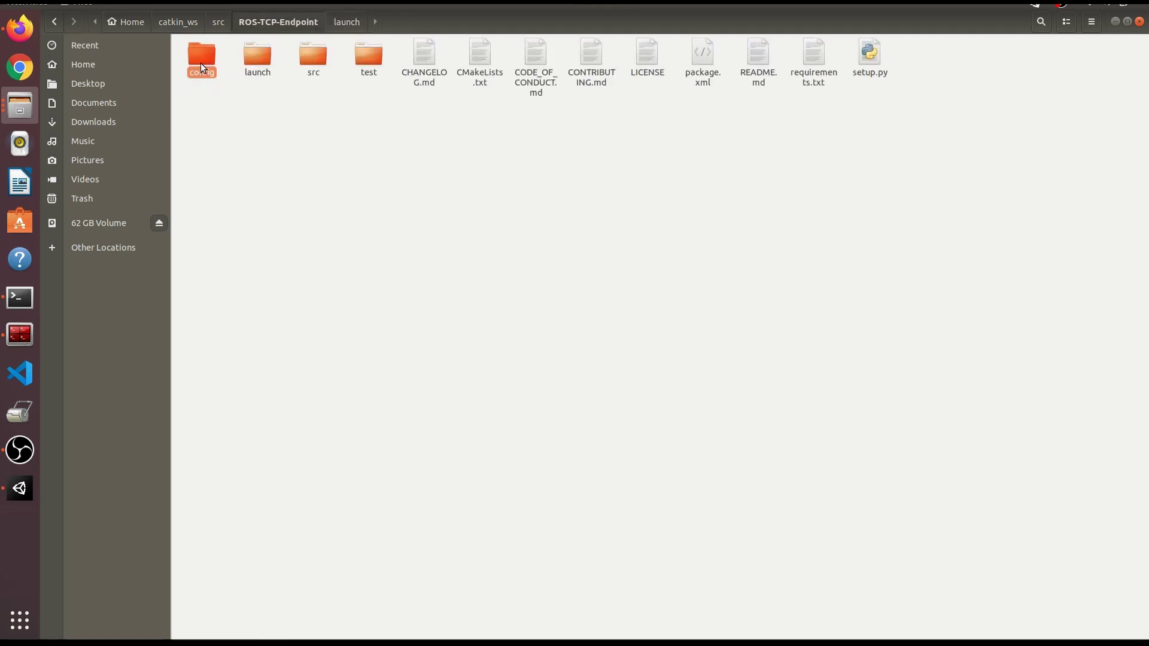
right_click(201, 65)
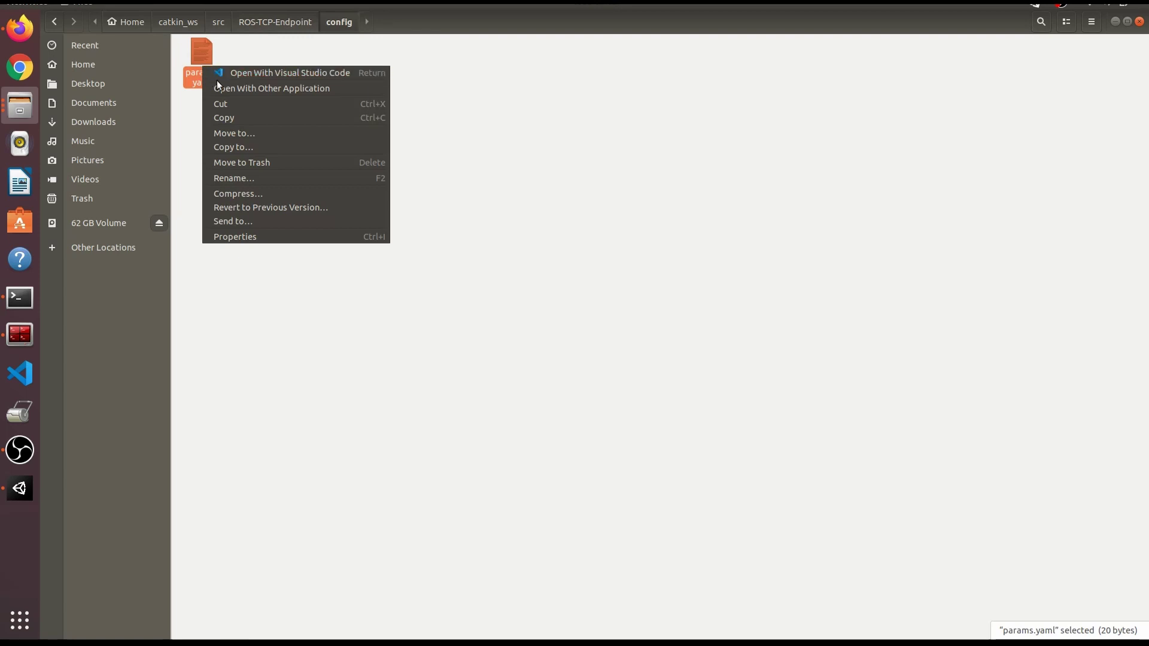
left_click(239, 72)
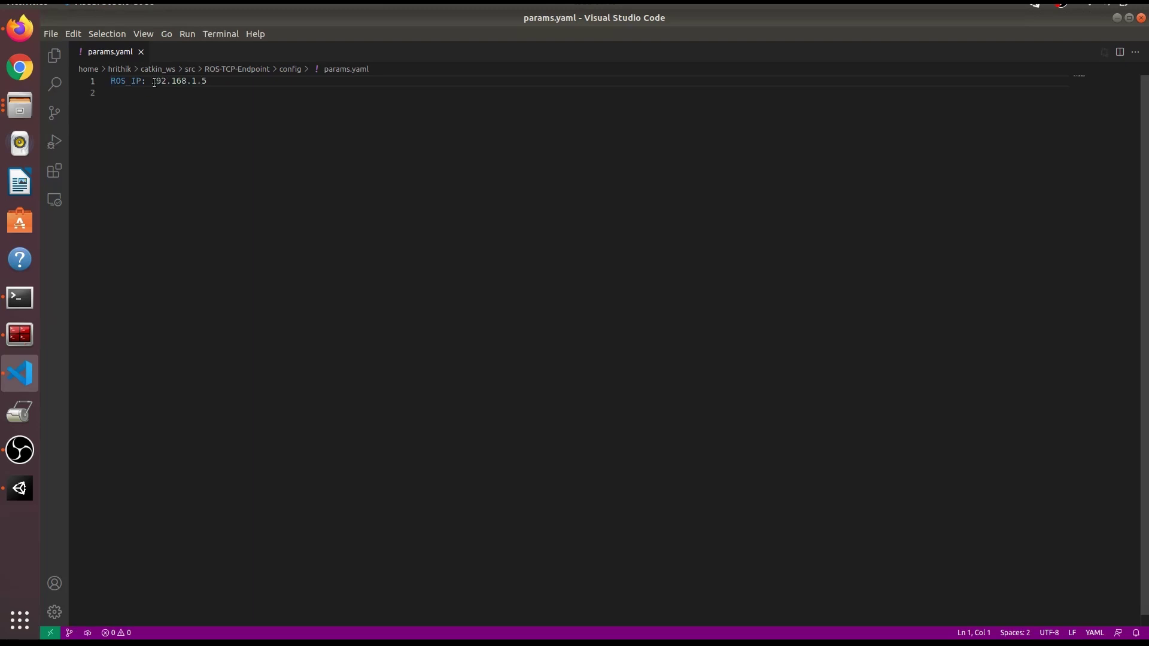
left_click_drag(153, 82, 207, 84)
key("Right")
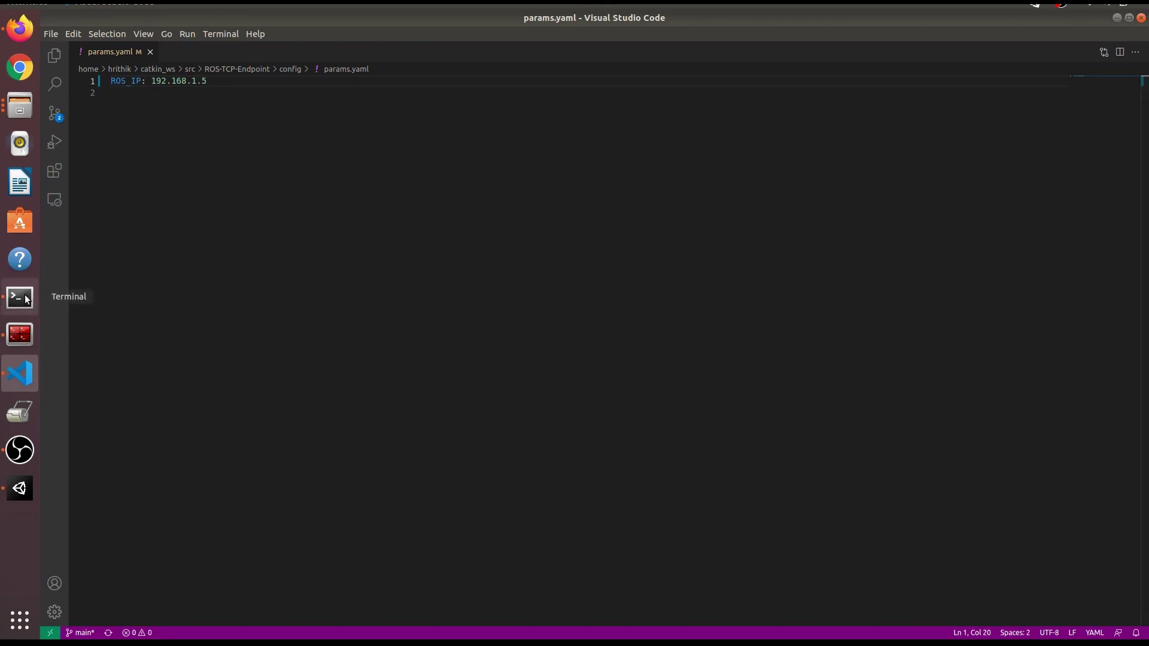
Switch to the terminal, source devel/setup.bash, run roslaunch ros_tcp_endpoint endpoint.launch, and minimize the terminal window
left_click(20, 104)
left_click(19, 298)
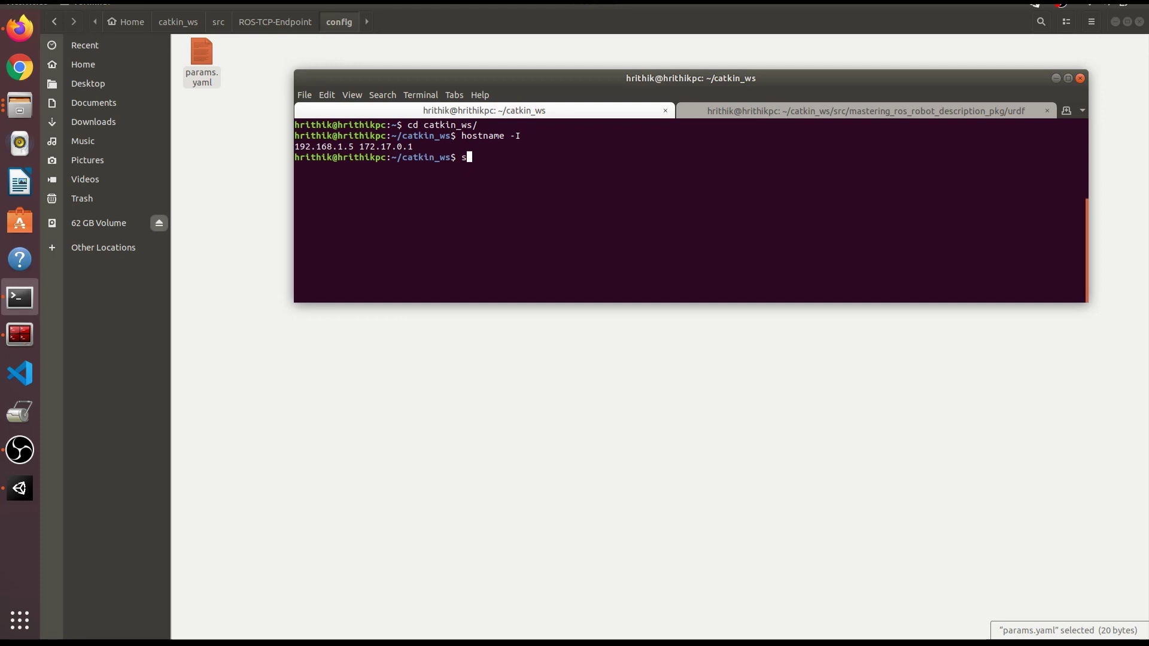
type("source devel/setup.bash")
key("Return")
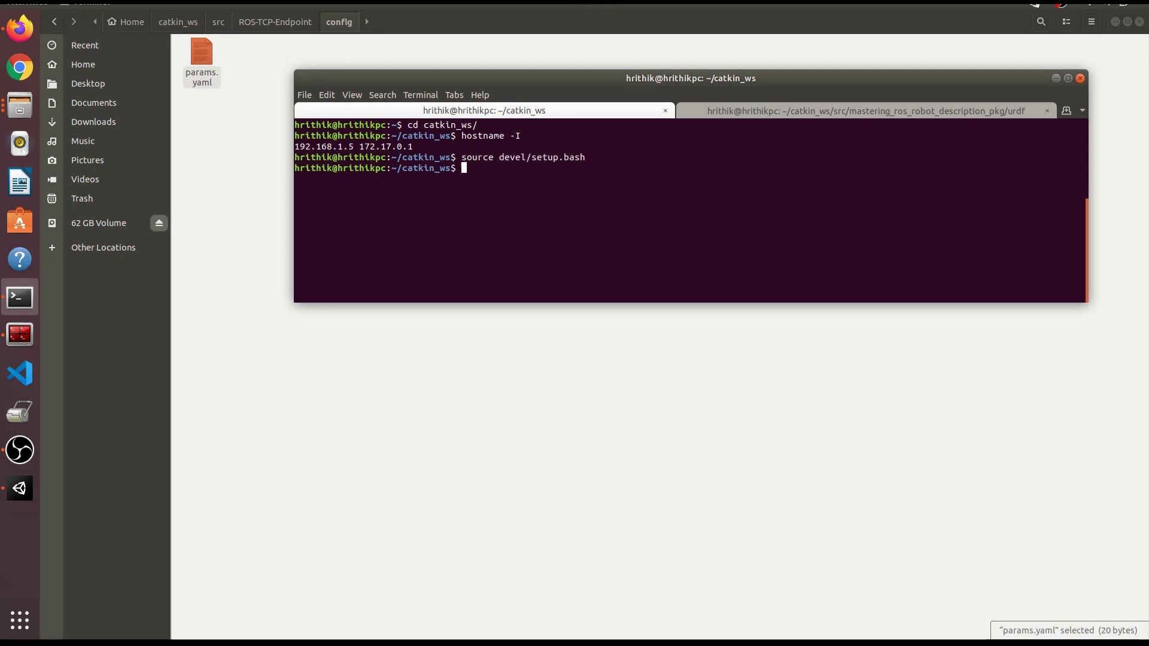
type("roslaunch ros_tcp_endpoint endpoint.launch")
key("Return")
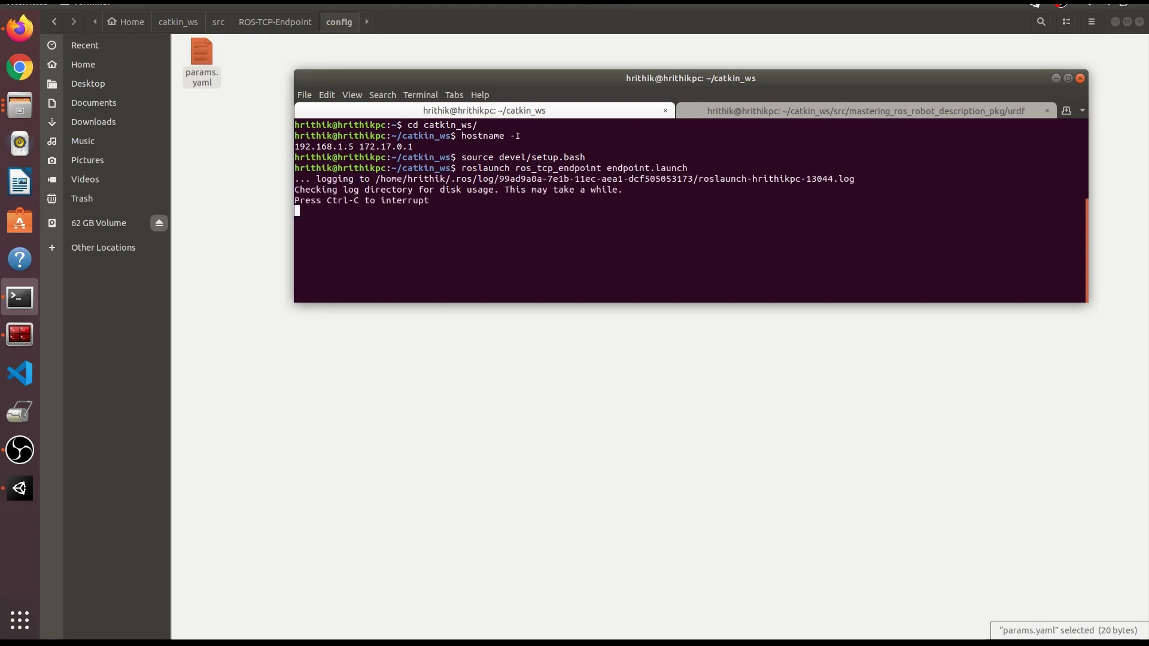
left_click(1055, 78)
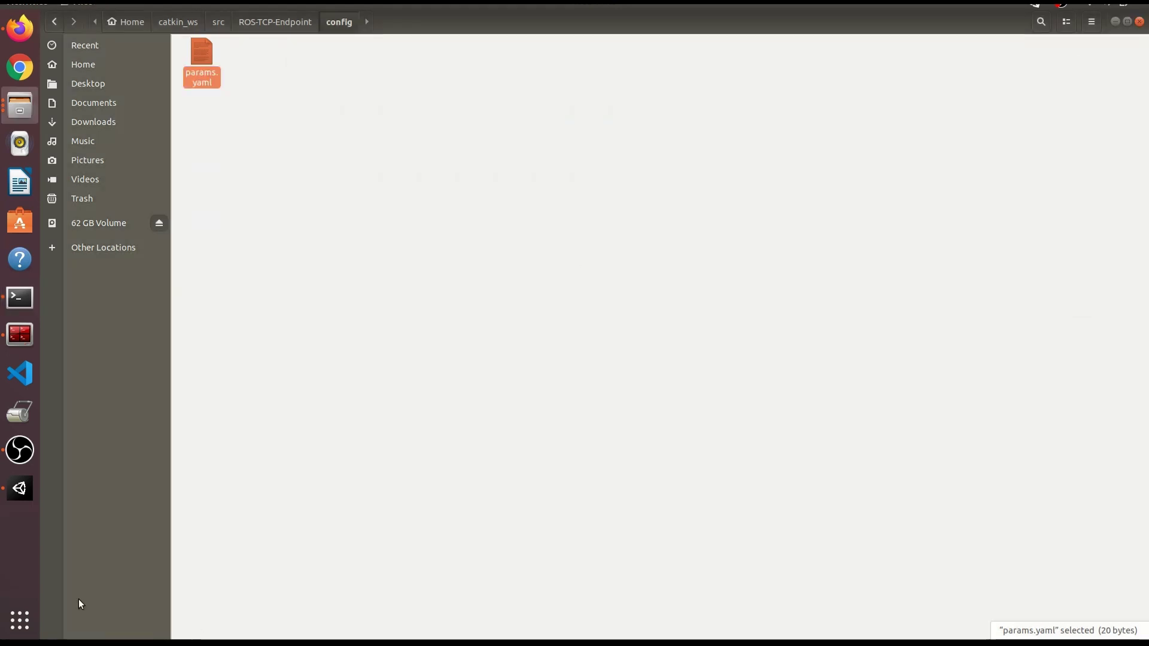
Switch to Unity and set the ROS IP Address in ROS Settings to 192.168.1.5, copied from the terminal's hostname output
left_click(20, 488)
left_click(260, 34)
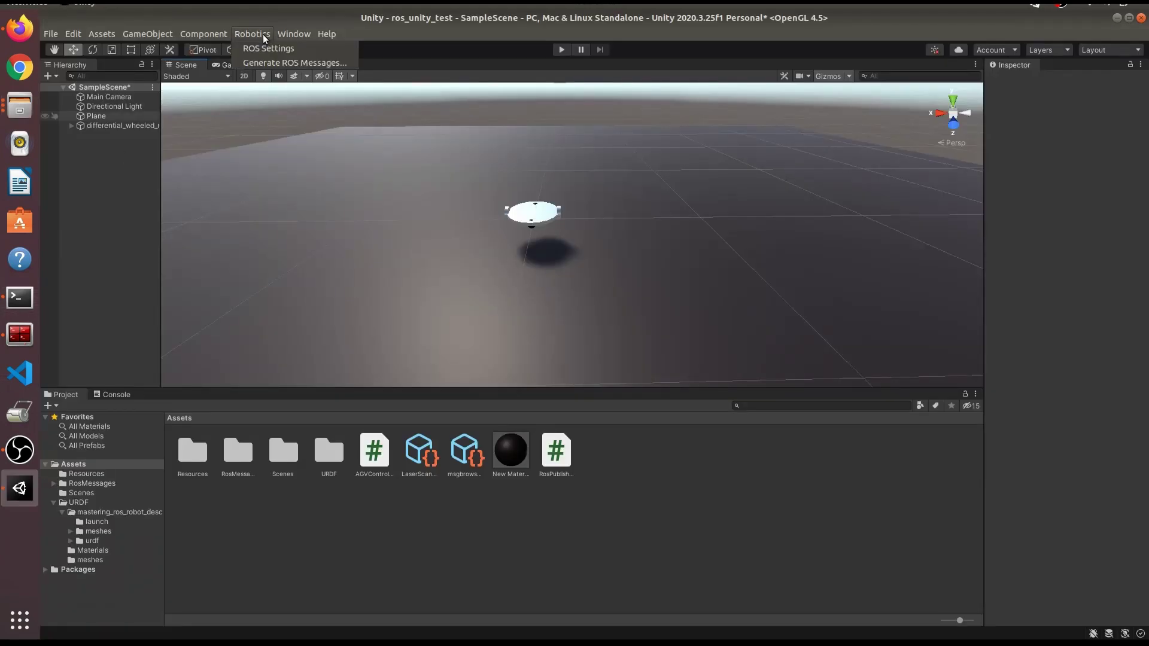
left_click(276, 46)
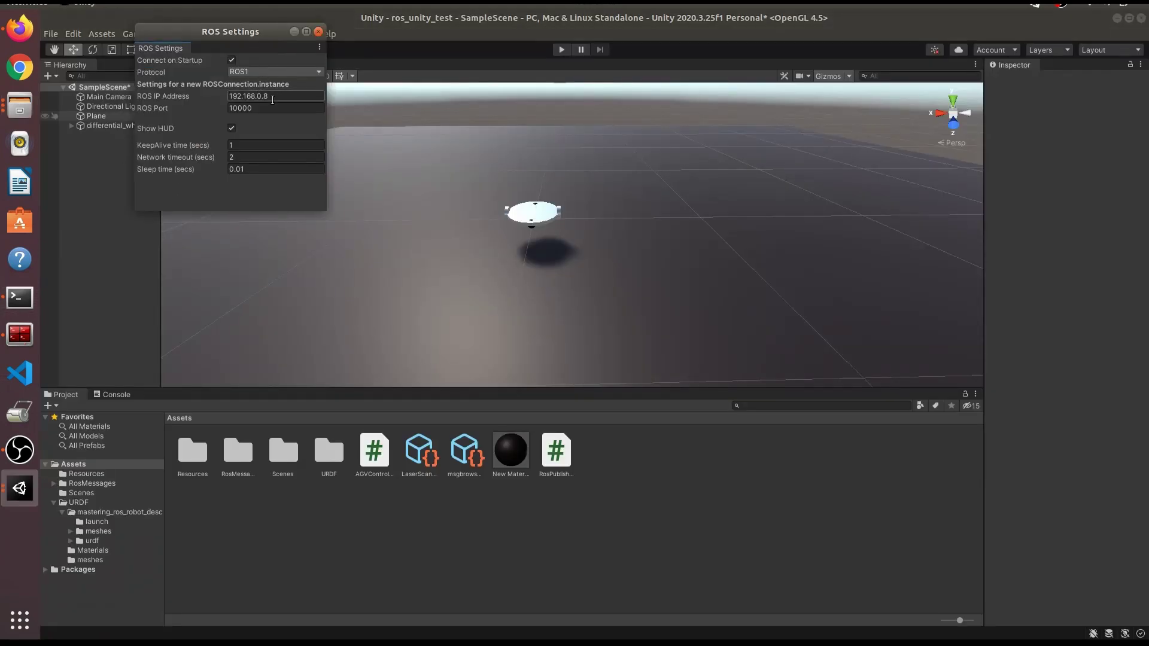
left_click(18, 299)
double_click(330, 147)
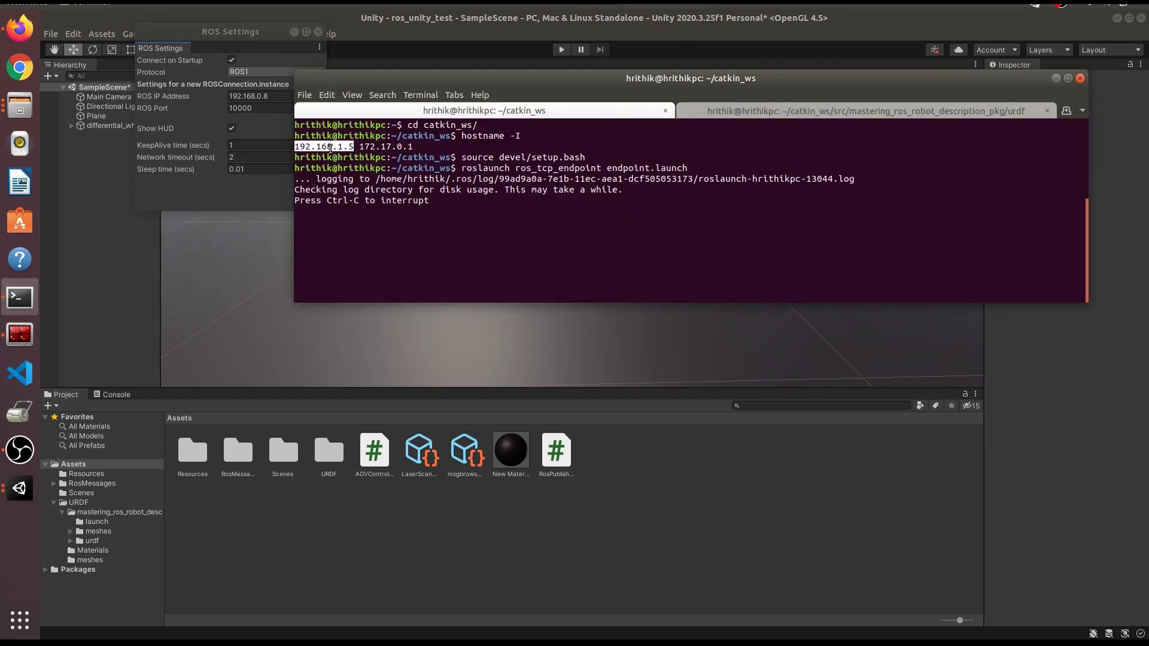
right_click(329, 147)
left_click(359, 173)
left_click(1056, 78)
left_click(274, 96)
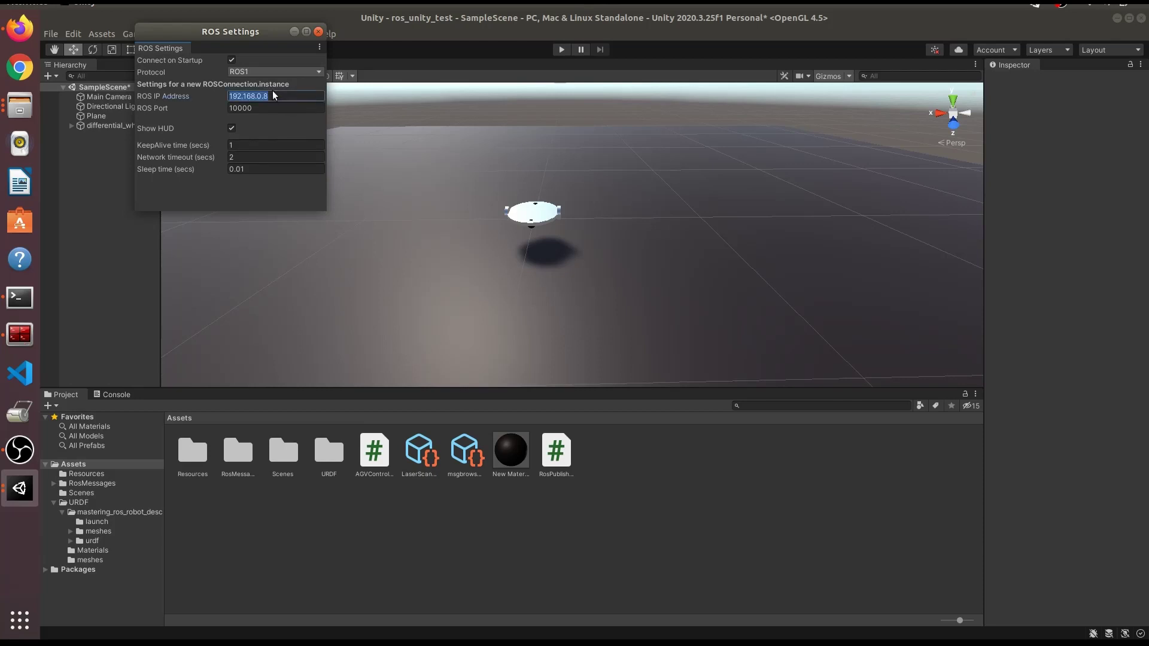
right_click(237, 100)
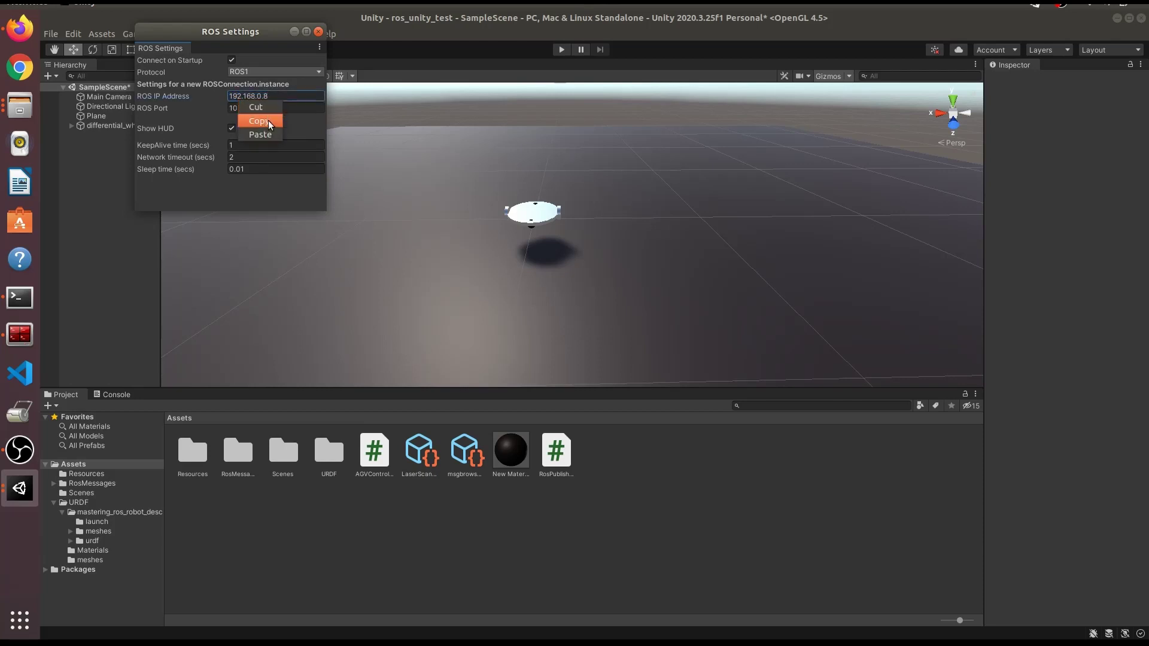
left_click(254, 133)
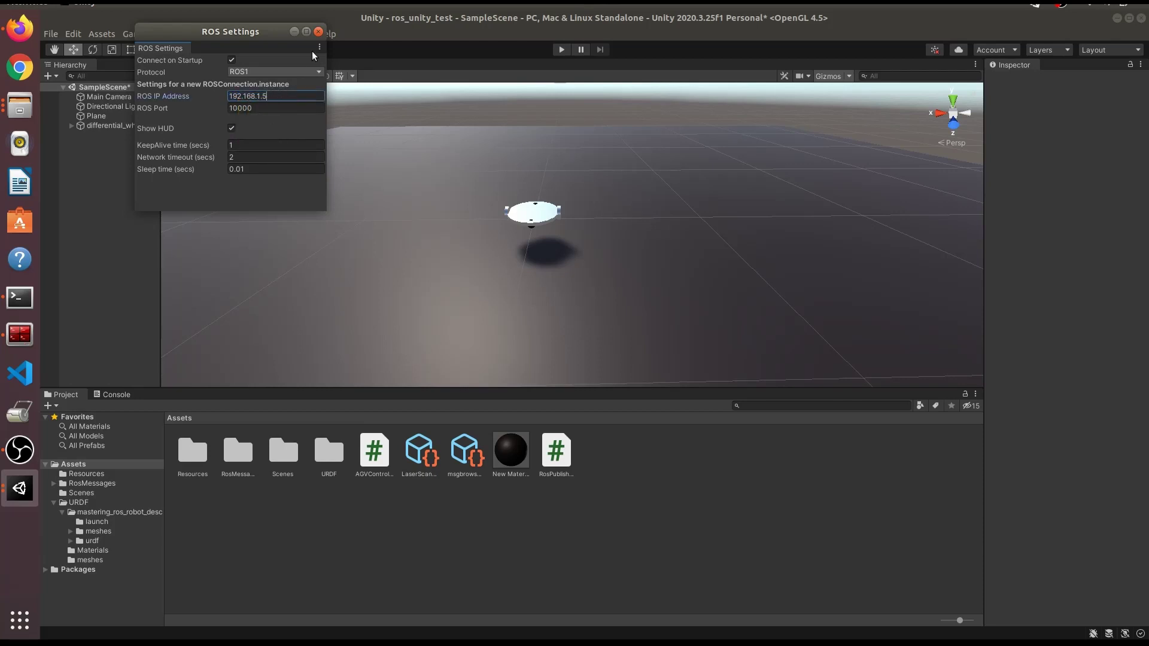
Close the ROS Settings window and add the ROSConnectionPrefab from the Resources folder to the SampleScene hierarchy
left_click(319, 32)
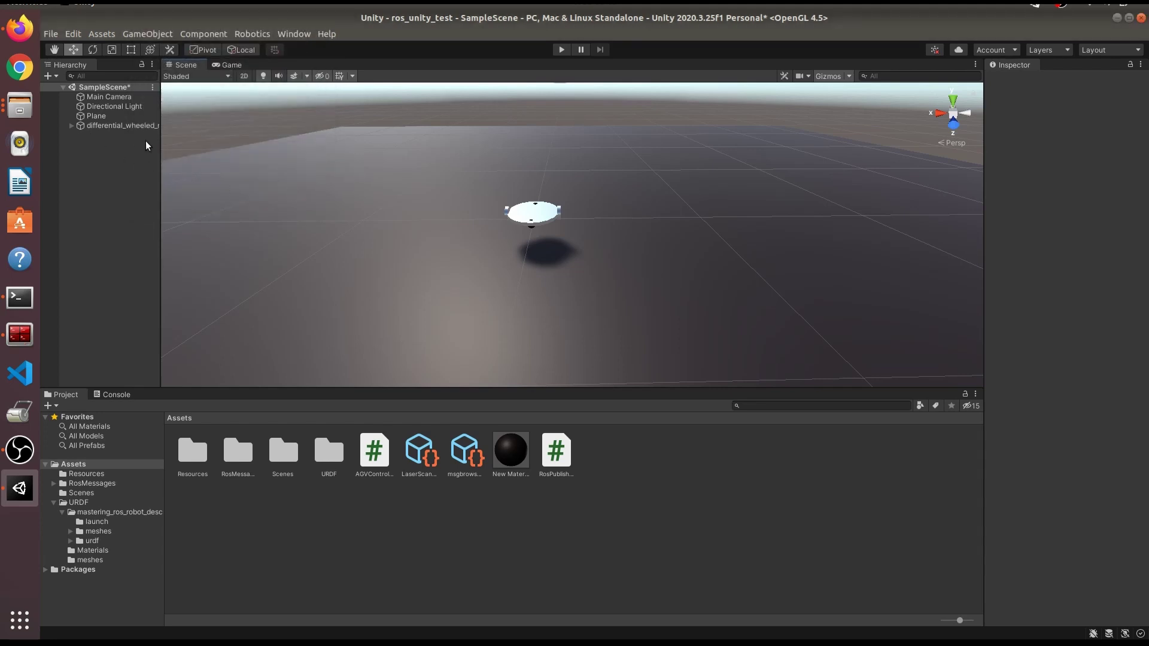
left_click(47, 76)
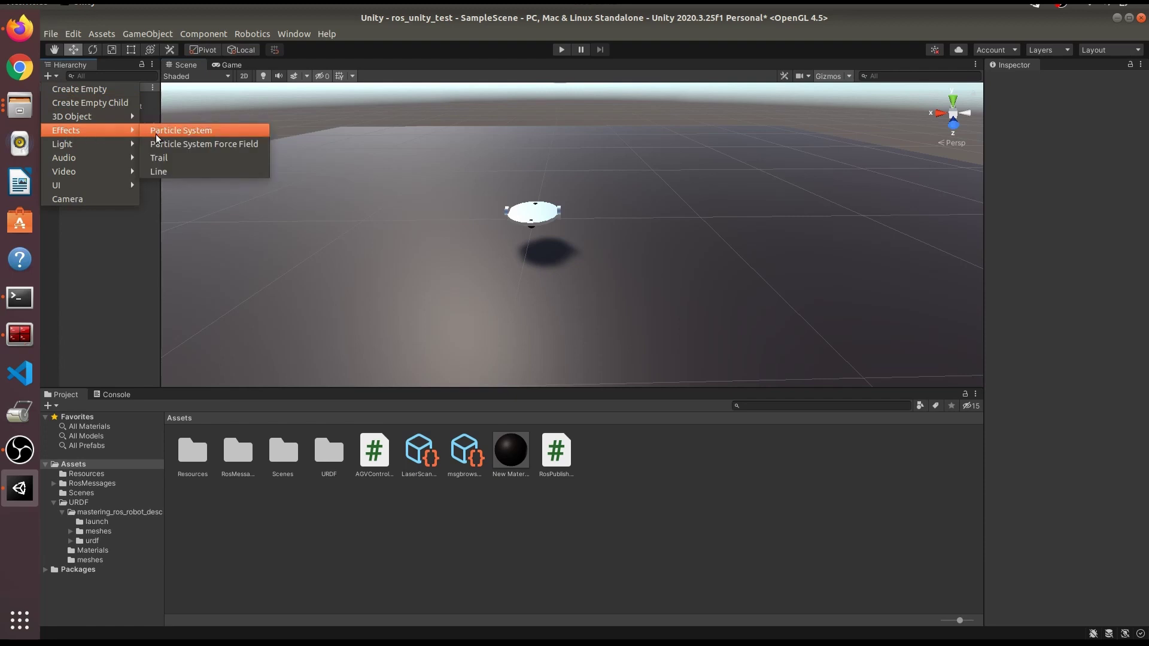
left_click(346, 164)
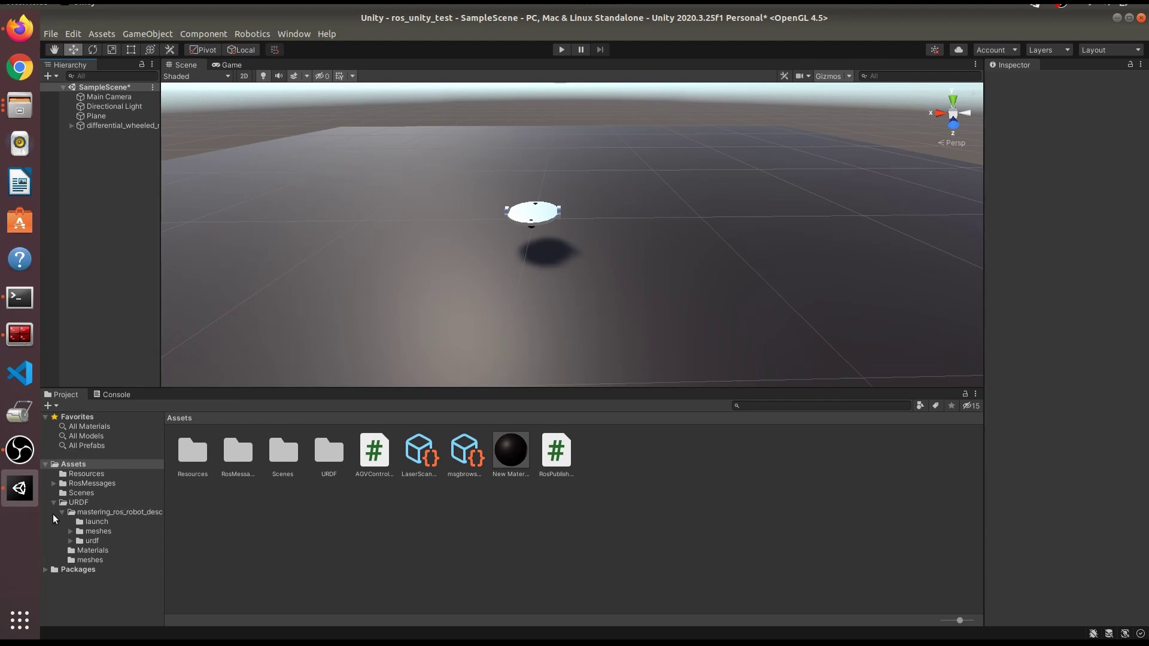
left_click(87, 474)
left_click(198, 455)
left_click_drag(198, 456, 96, 163)
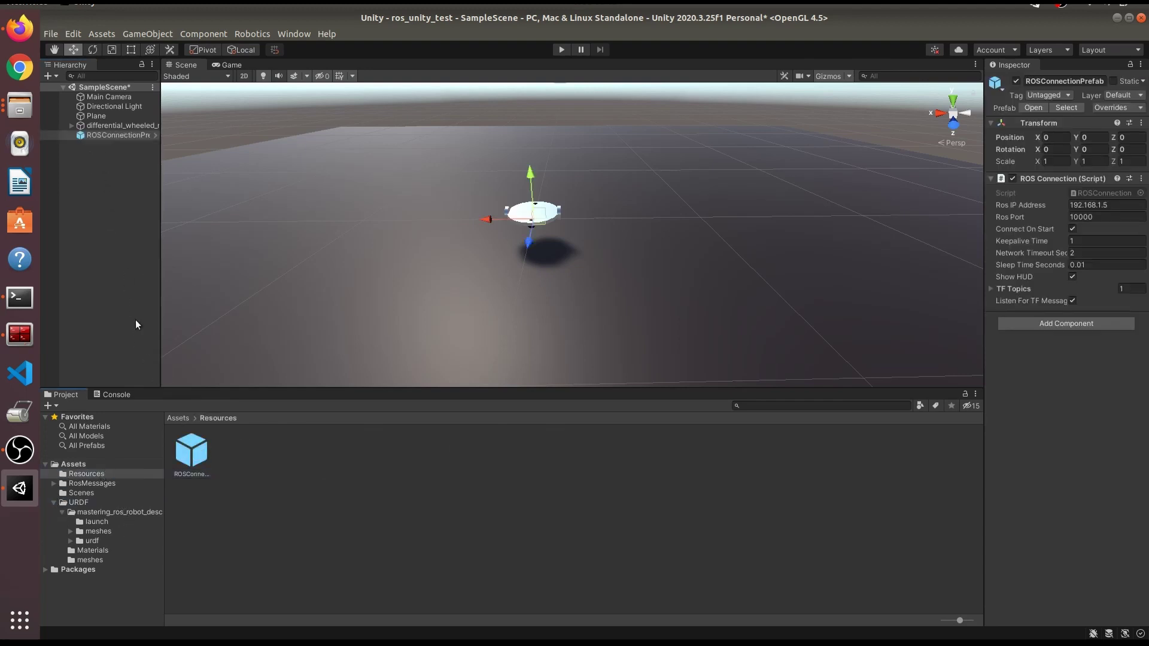
Compare the Ros IP Address of ROSConnectionPrefab with the server address in the terminal's endpoint output, and minimize the terminal
left_click(1108, 205)
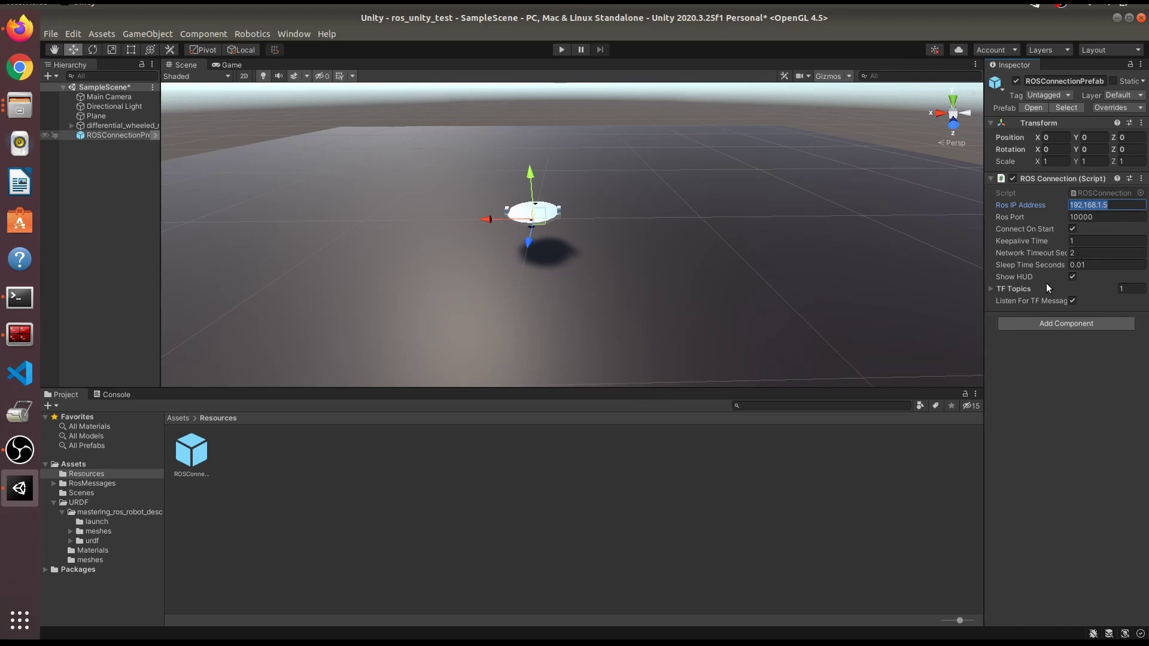
left_click(20, 297)
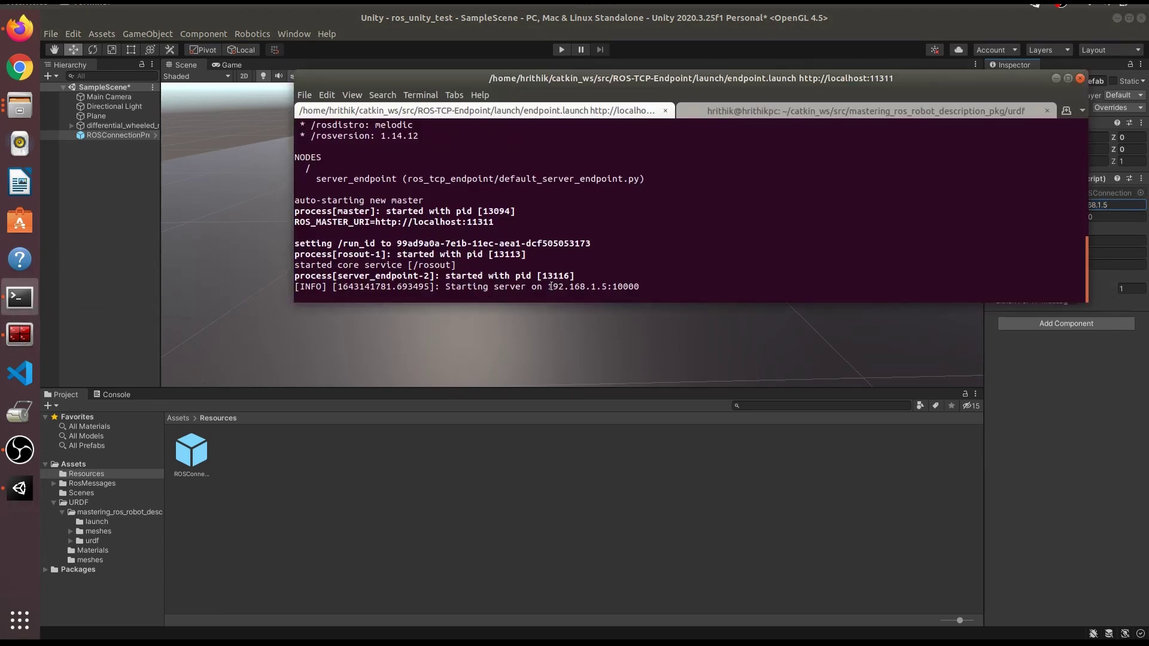
left_click_drag(549, 287, 641, 287)
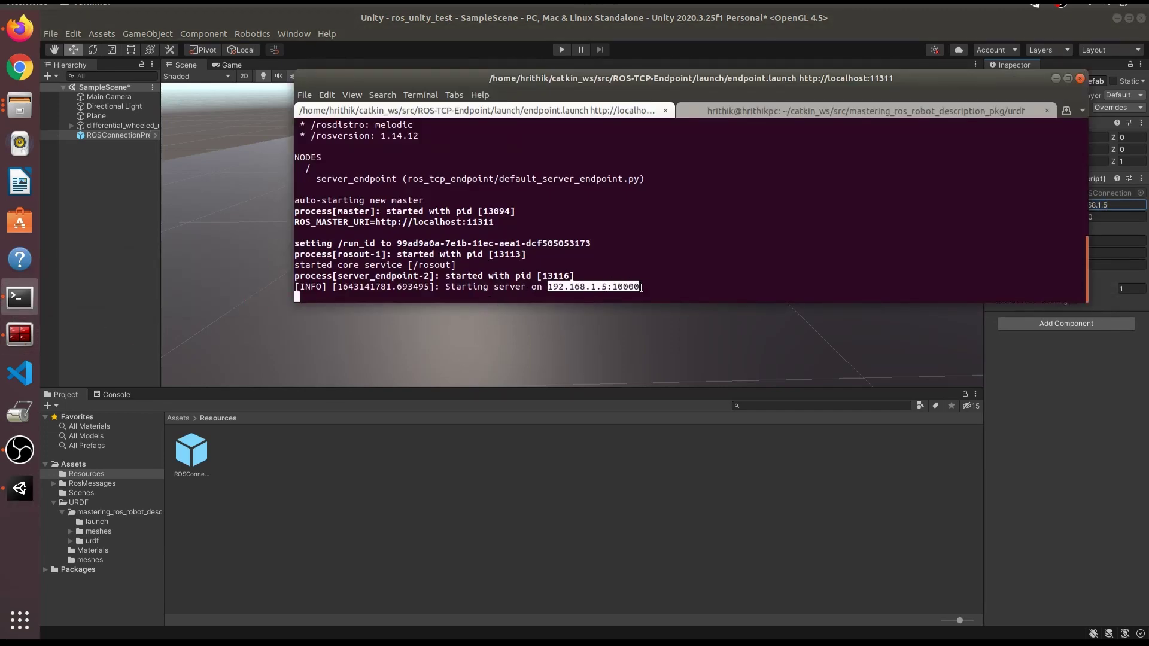
left_click(1056, 78)
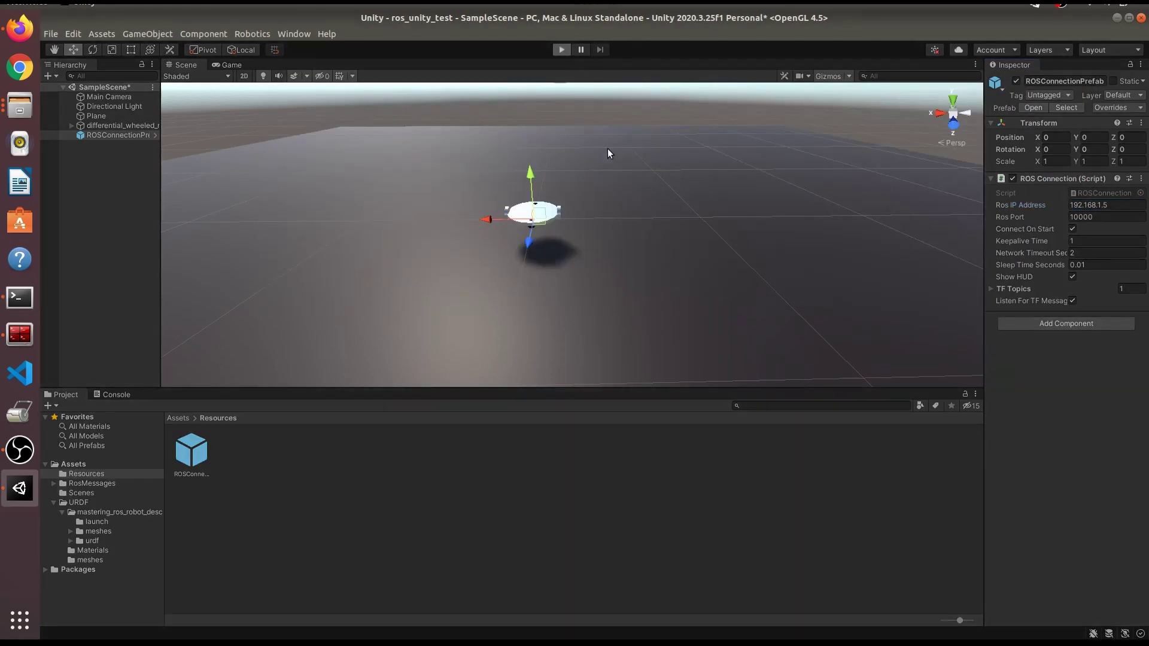
Run the scene in Play mode, watch the robot in the Scene view, and stop the simulation
left_click(561, 49)
left_click(185, 64)
left_click(490, 193)
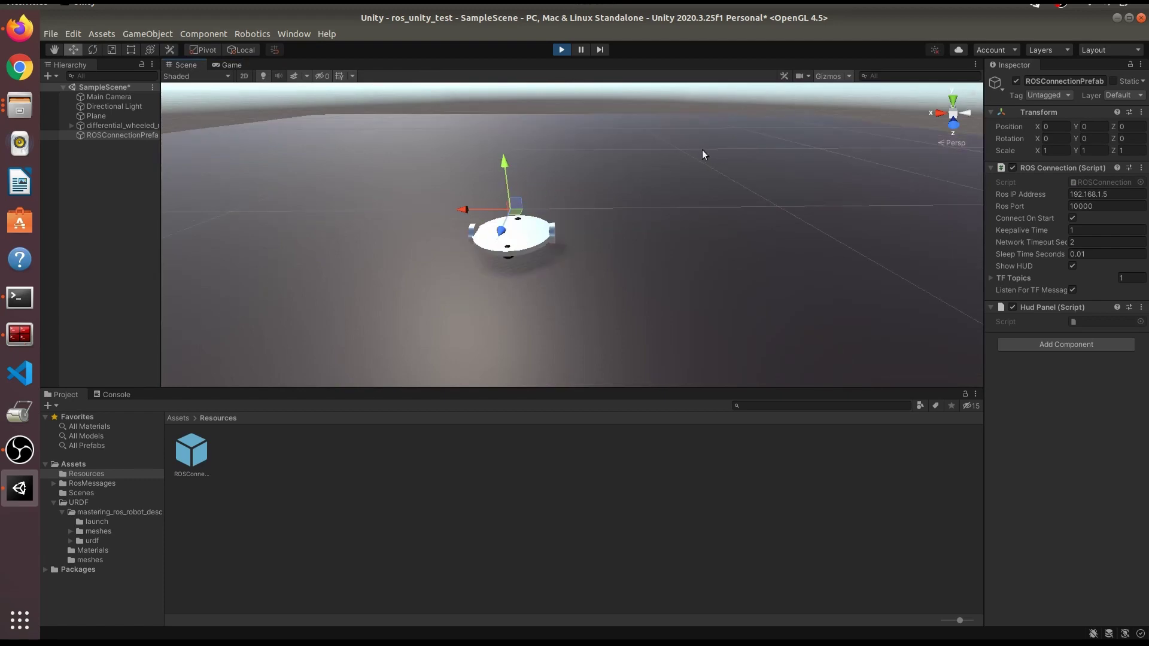
left_click(561, 49)
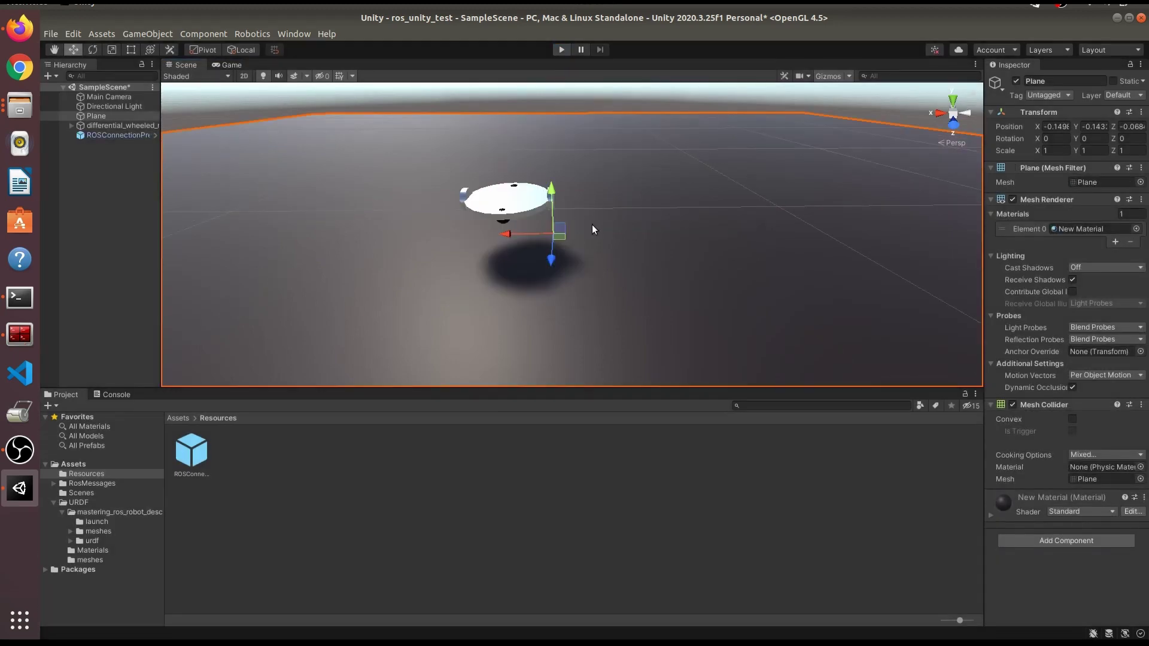
Examine the connection, subscriber registration and disconnection messages in the terminal's endpoint log, minimize it, and clear the selection in the Unity scene
left_click(7, 309)
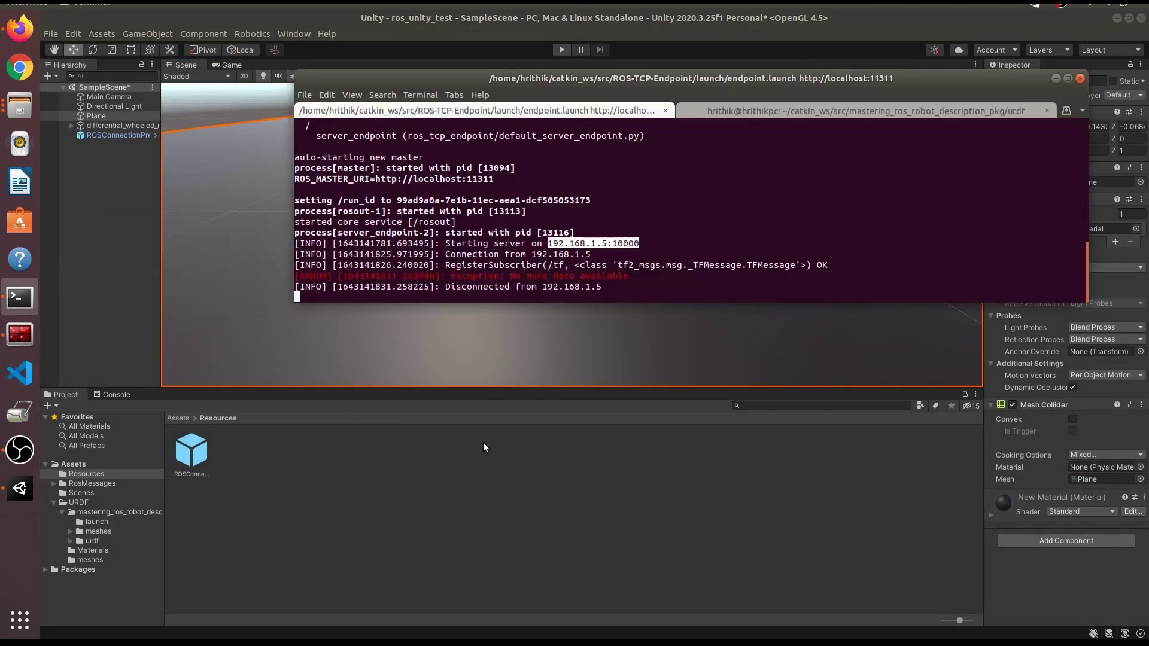
double_click(585, 287)
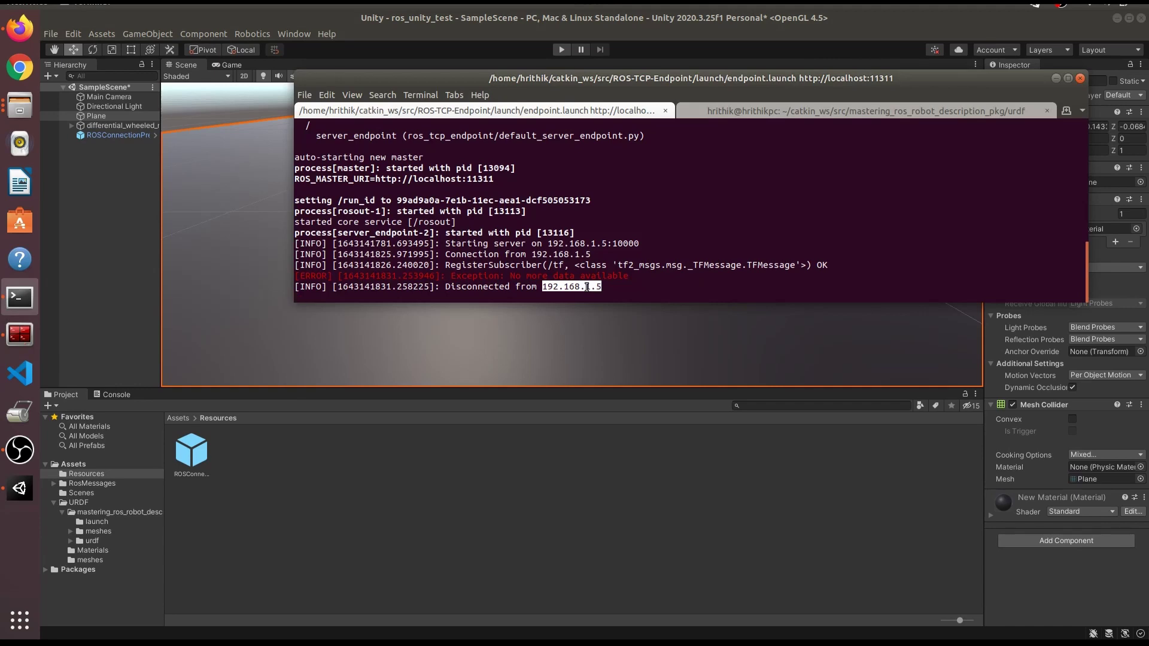
triple_click(479, 287)
triple_click(526, 255)
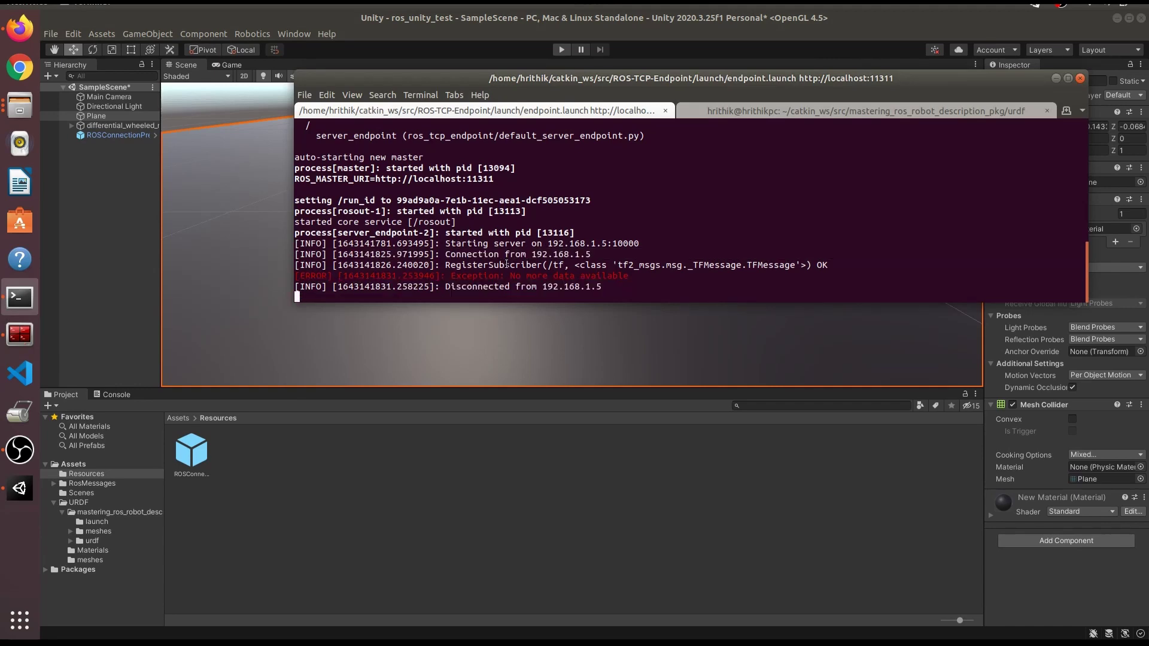
triple_click(524, 264)
left_click(928, 248)
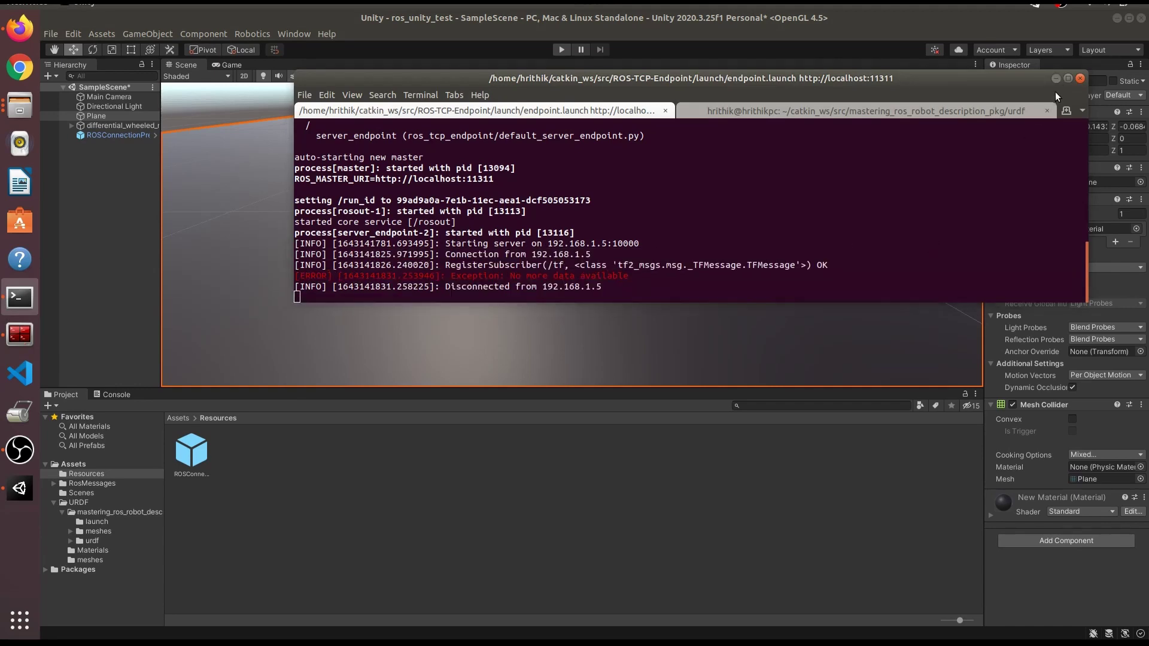
left_click(1055, 79)
scroll(739, 261, "down", 3)
scroll(467, 250, "up", 3)
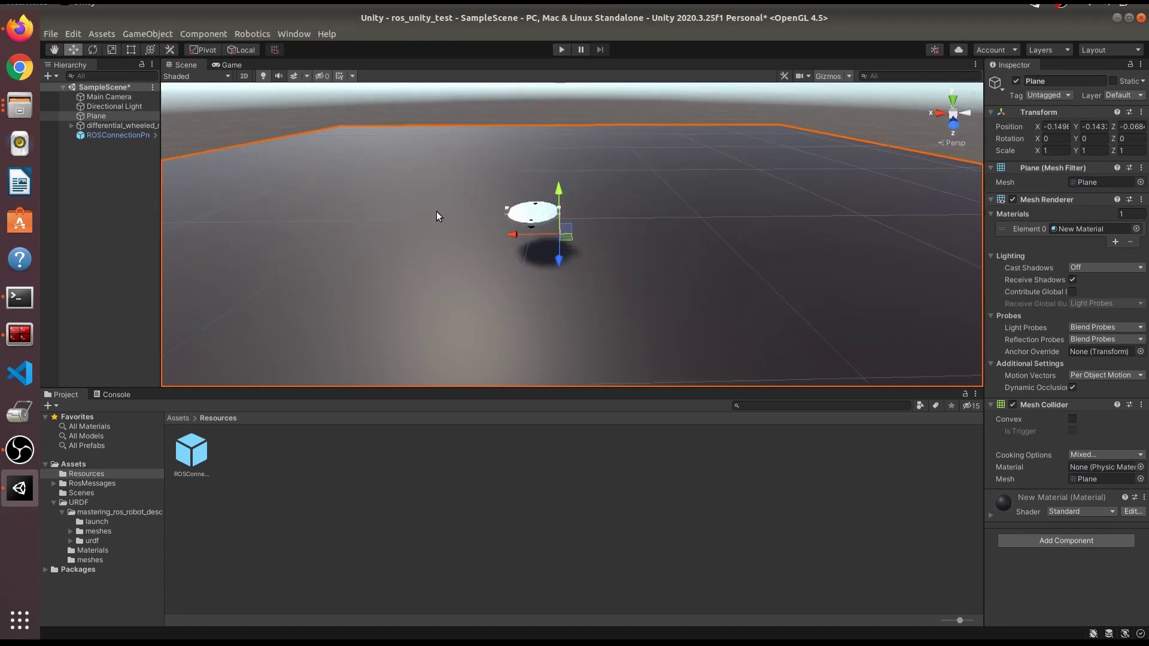
scroll(382, 128, "down", 2)
left_click(392, 105)
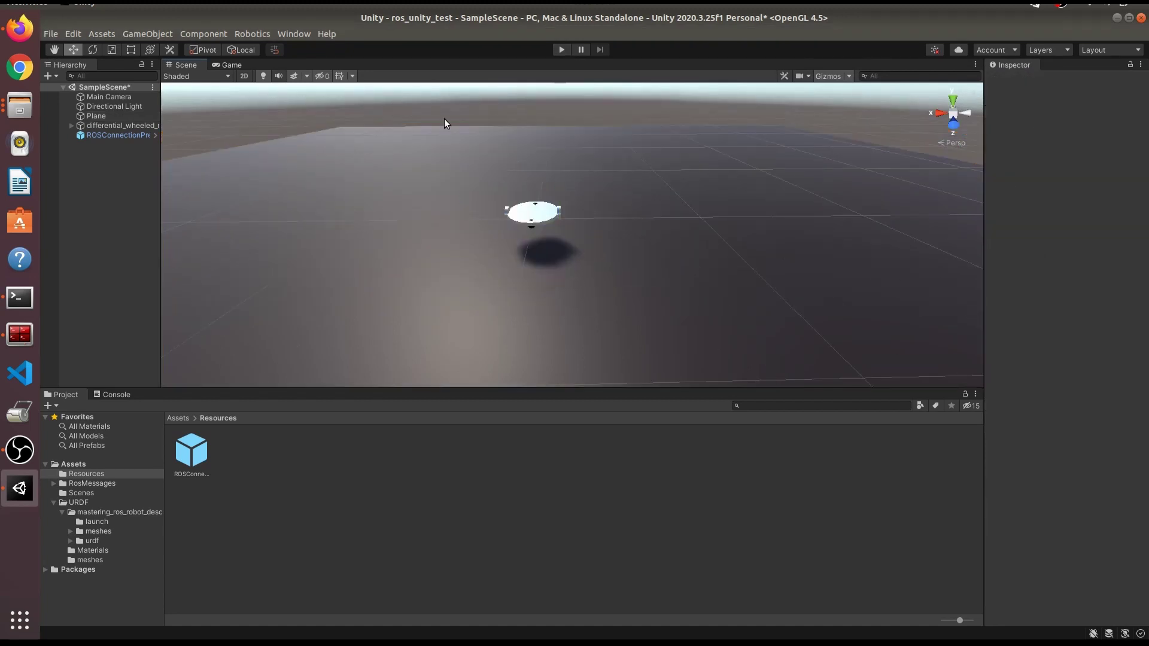
Switch to Firefox and review the AGVController.cs script in the Unity-Technologies Robotics-Nav2-SLAM-Example repository on GitHub
left_click(9, 42)
left_click(356, 24)
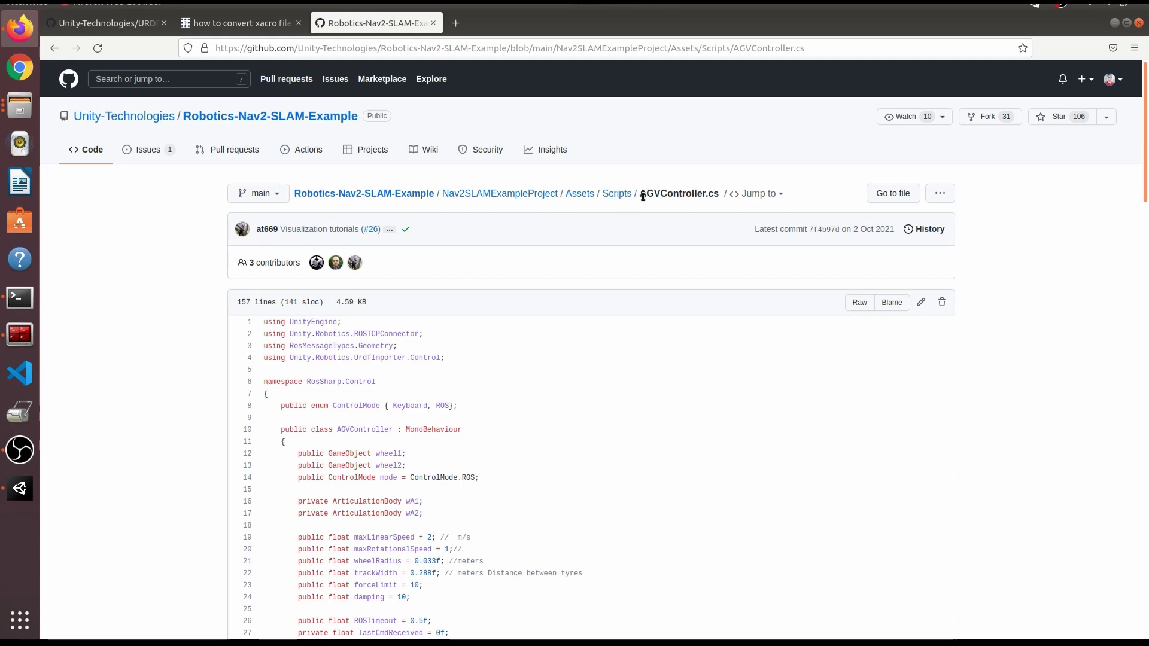
left_click_drag(638, 194, 720, 196)
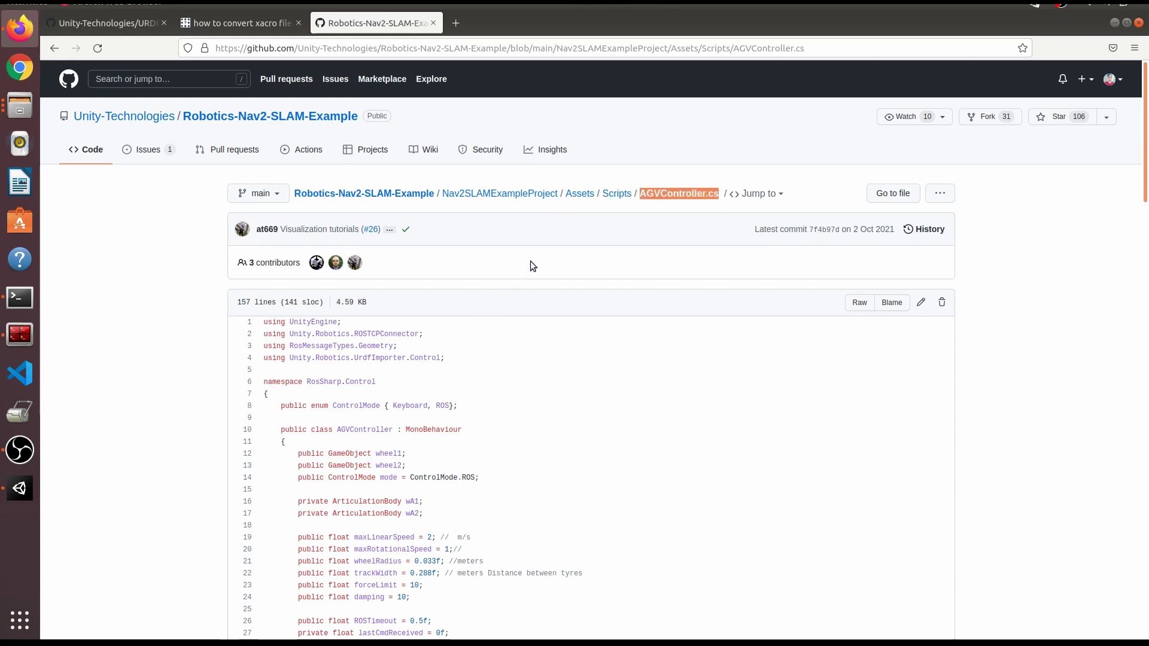
left_click(665, 195)
scroll(511, 294, "down", 3)
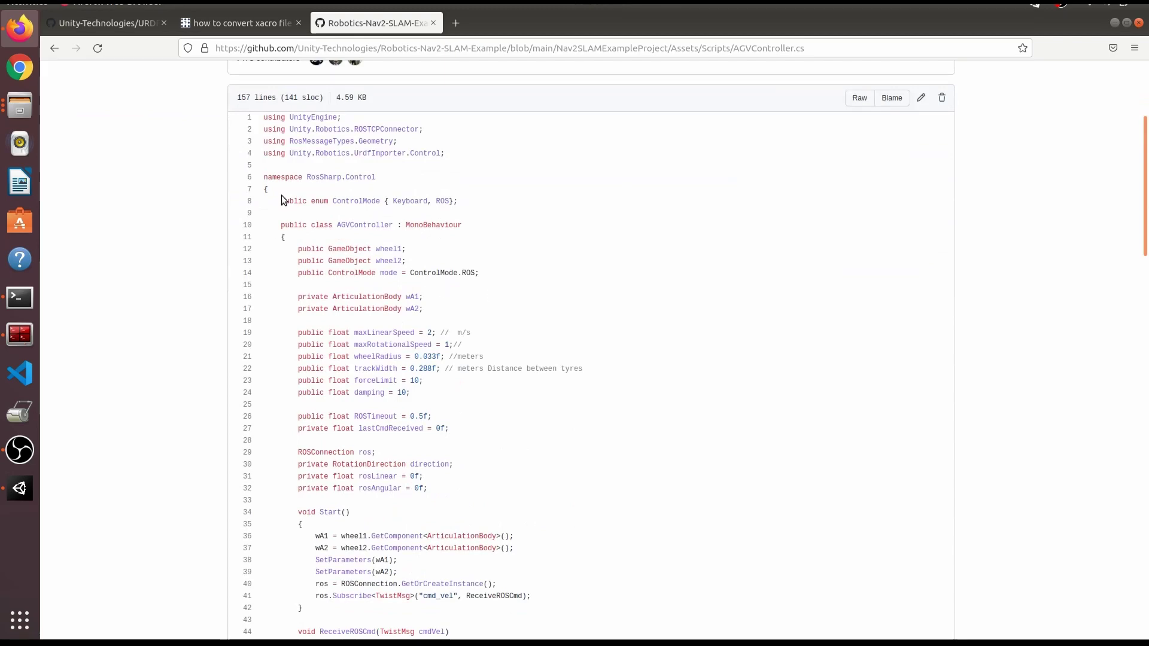
scroll(281, 198, "up", 3)
left_click_drag(264, 254, 446, 291)
left_click_drag(316, 325, 403, 595)
scroll(478, 322, "up", 8)
left_click(608, 364)
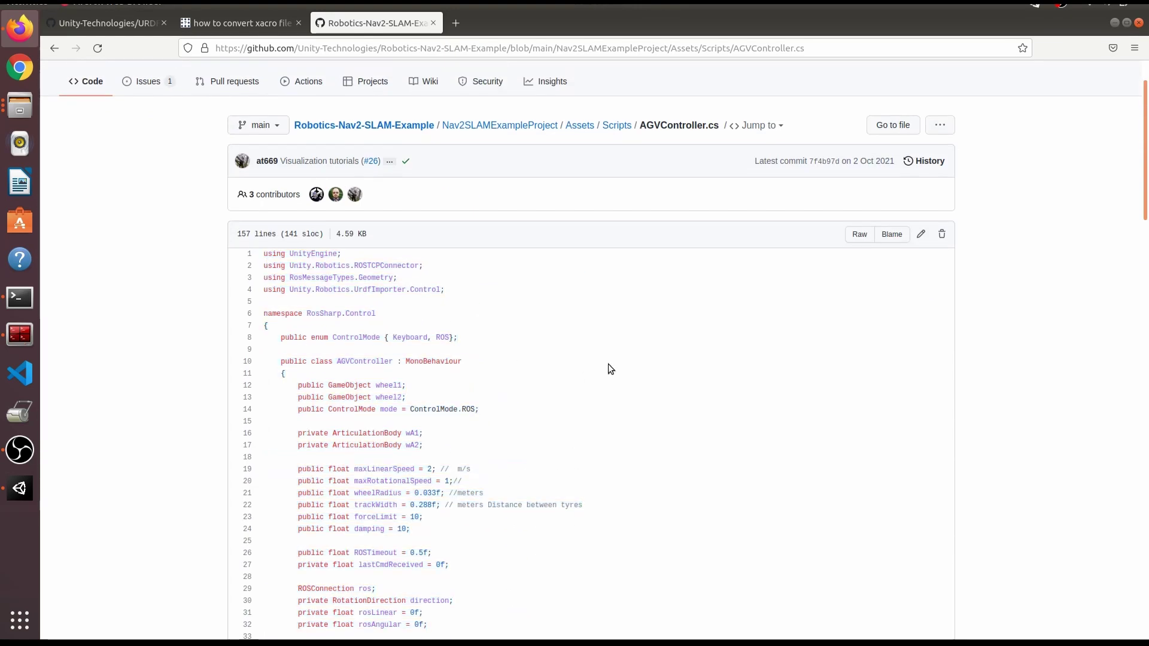
Switch back to Unity and attach the AGVController script from the Assets folder to the differential_wheeled_robot object
left_click(21, 489)
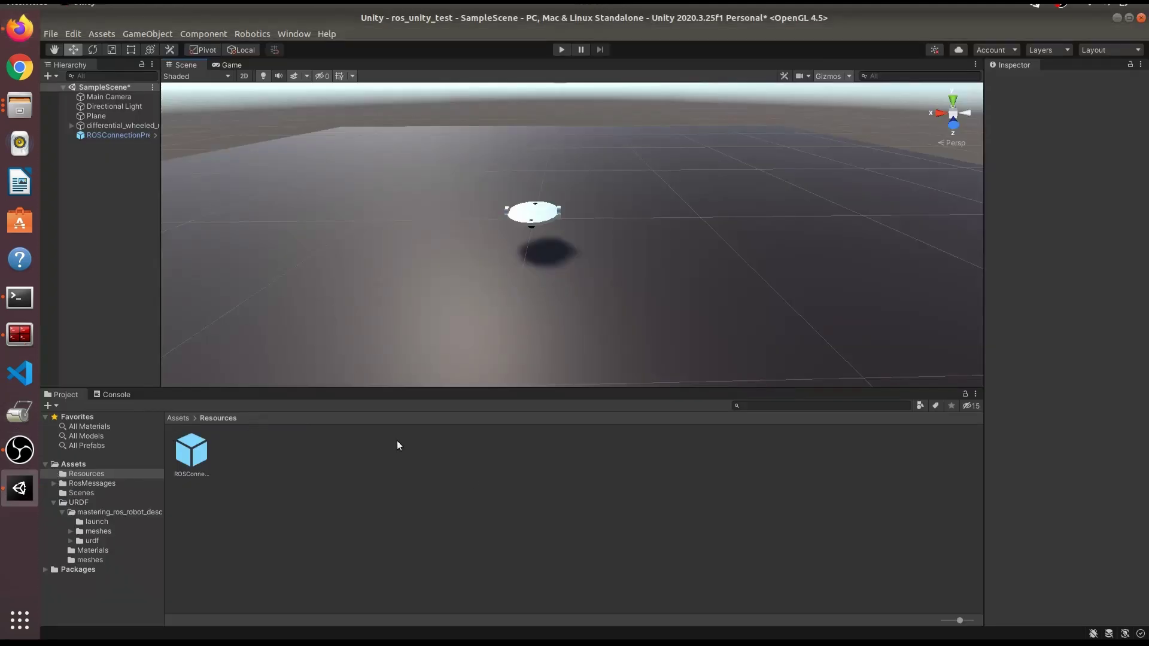
left_click(169, 419)
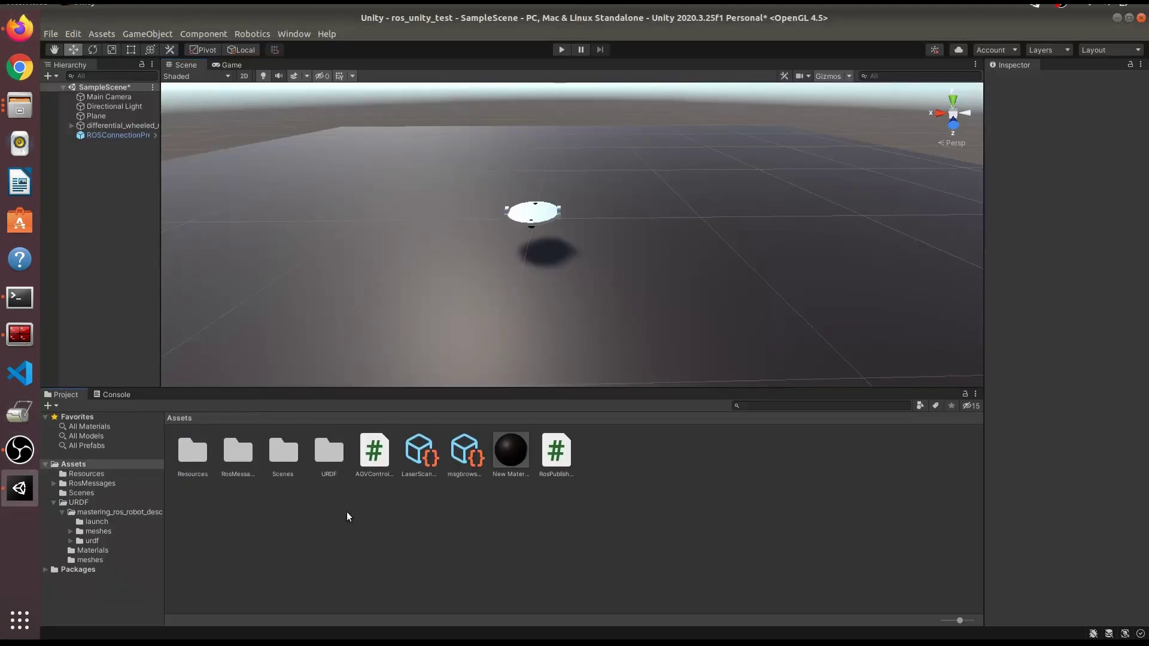
left_click(375, 456)
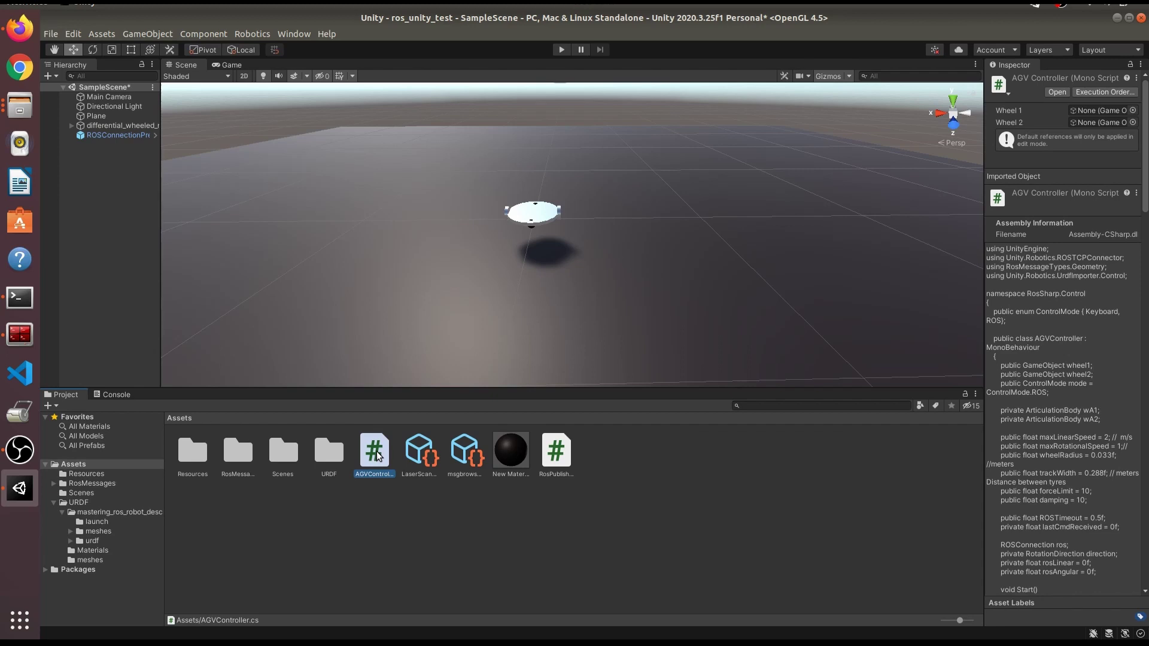
left_click_drag(375, 456, 75, 130)
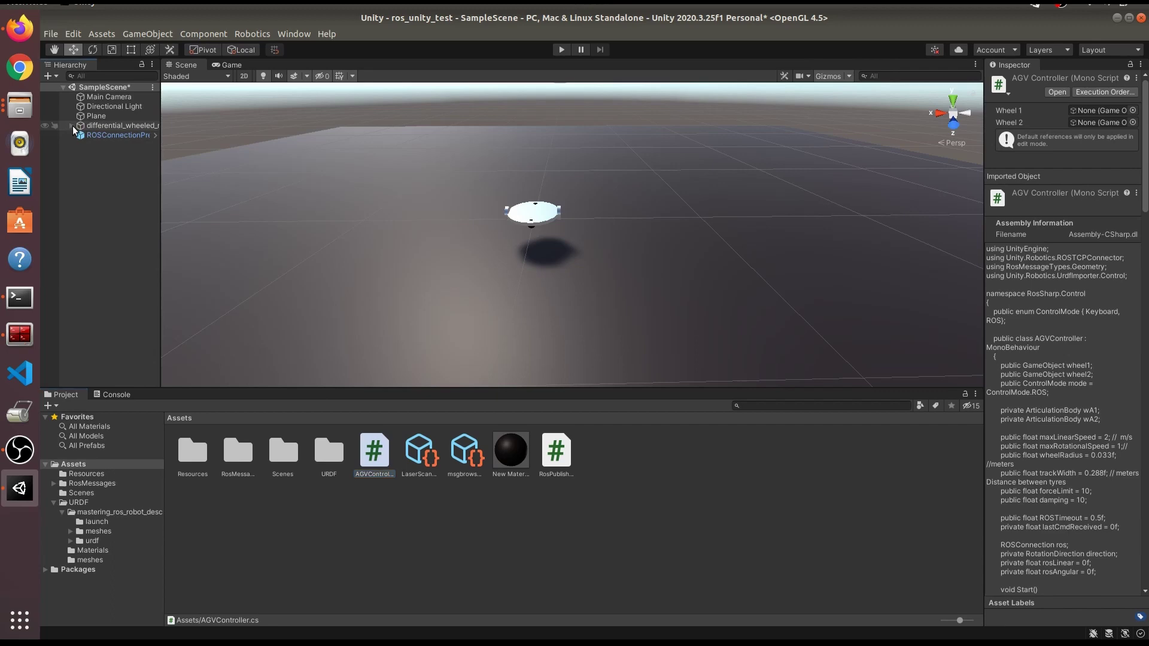
left_click(72, 125)
left_click(114, 126)
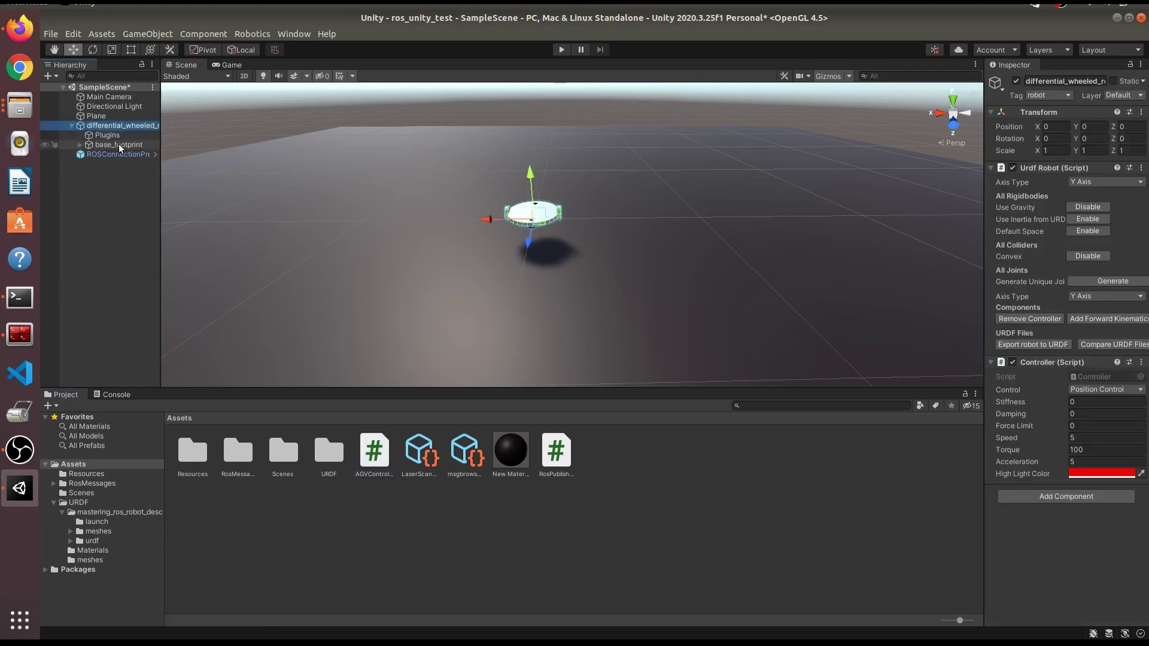
left_click(119, 145)
left_click(120, 126)
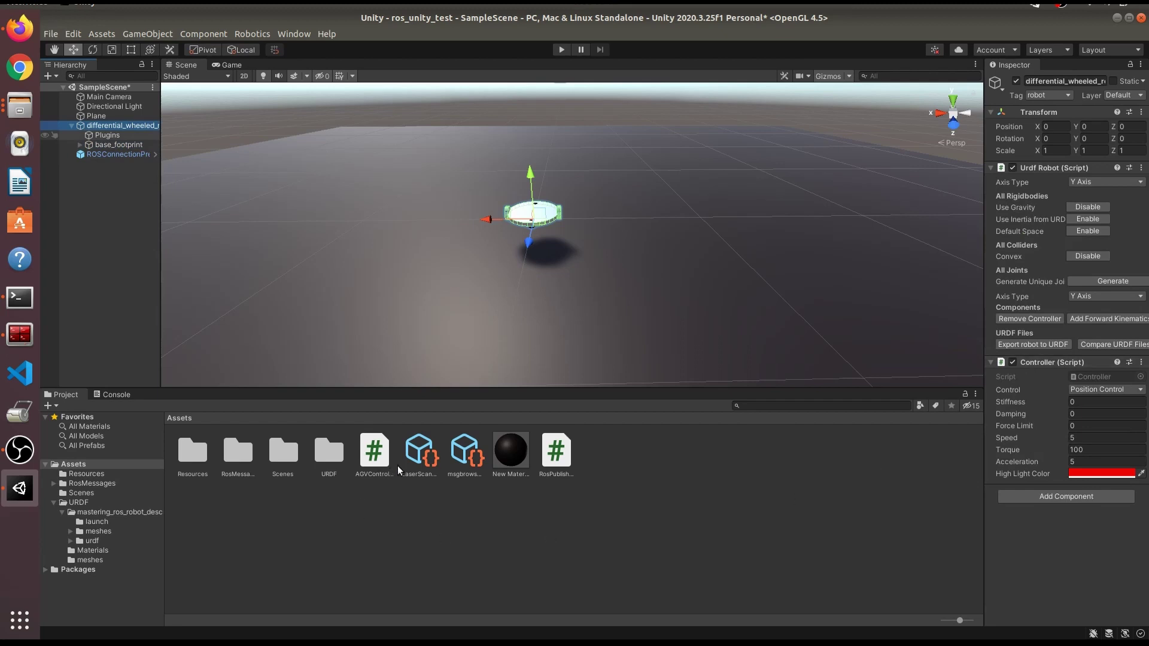
left_click_drag(381, 456, 481, 488)
left_click_drag(1103, 539, 1108, 534)
scroll(1023, 544, "down", 2)
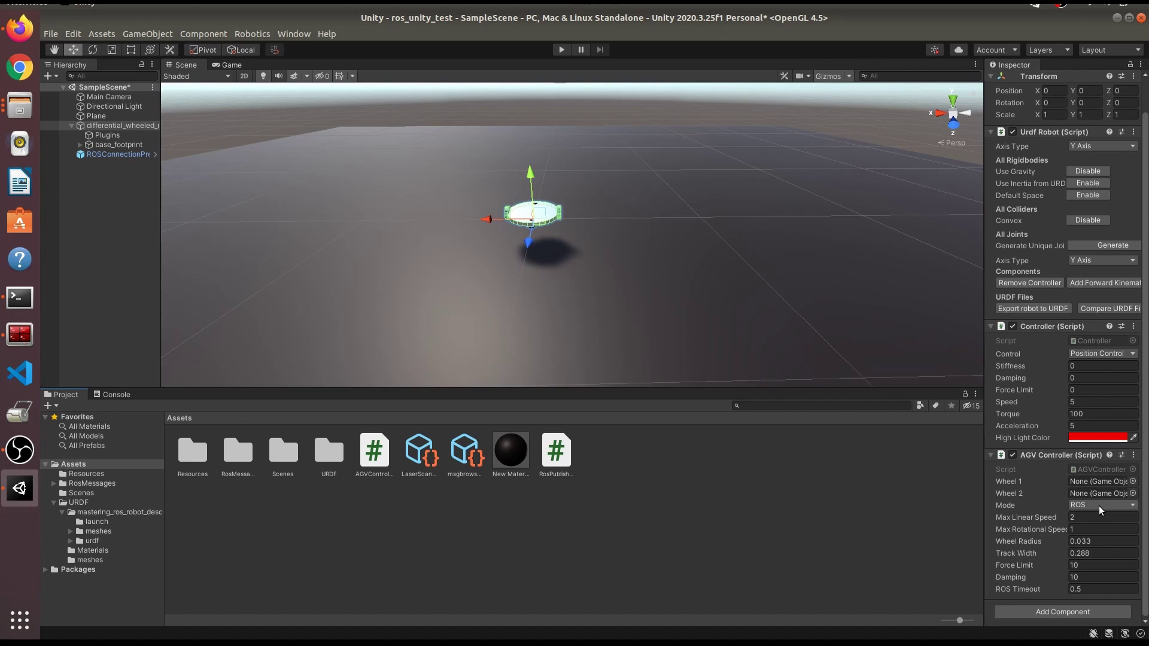
left_click(1132, 481)
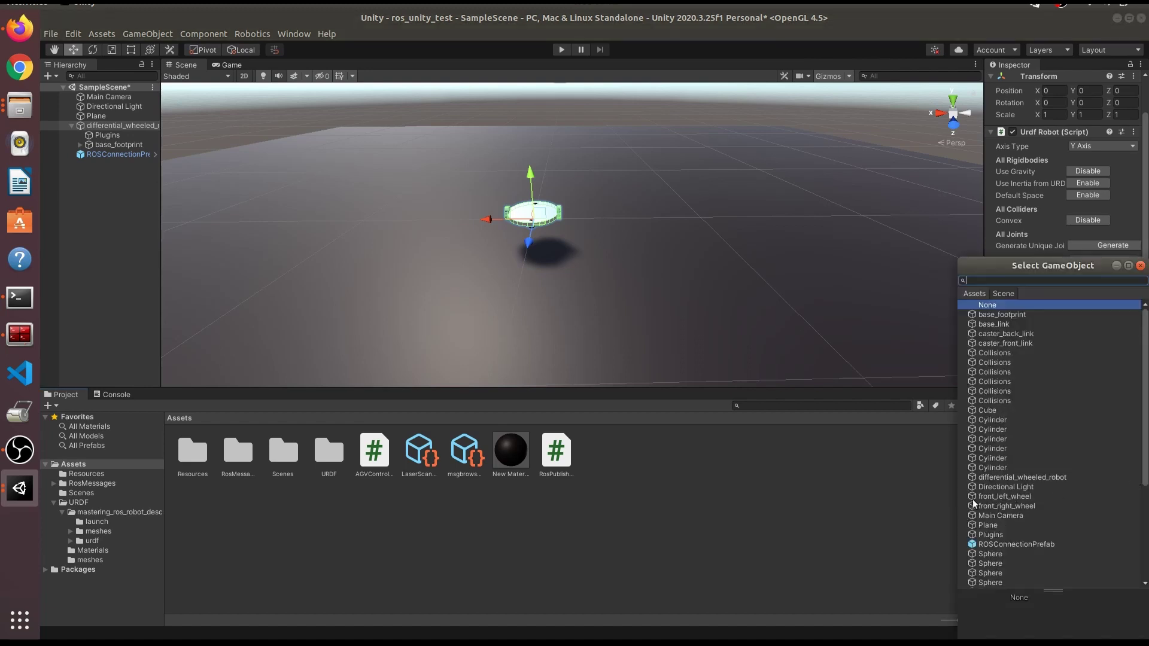
left_click(851, 479)
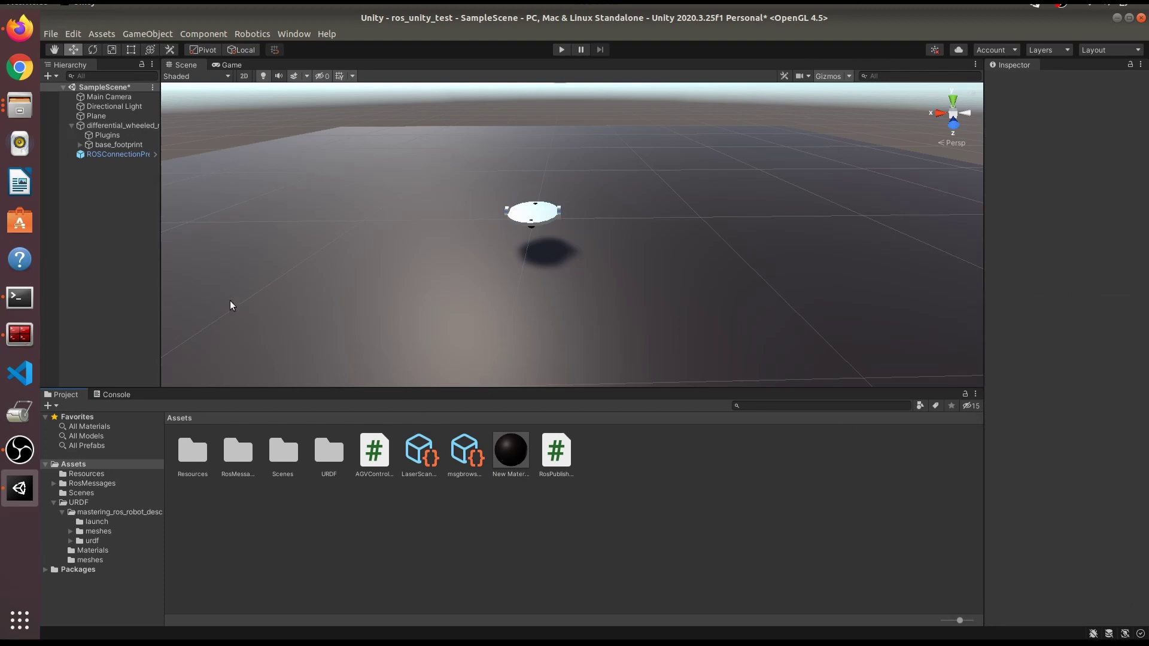
left_click(110, 146)
left_click(111, 126)
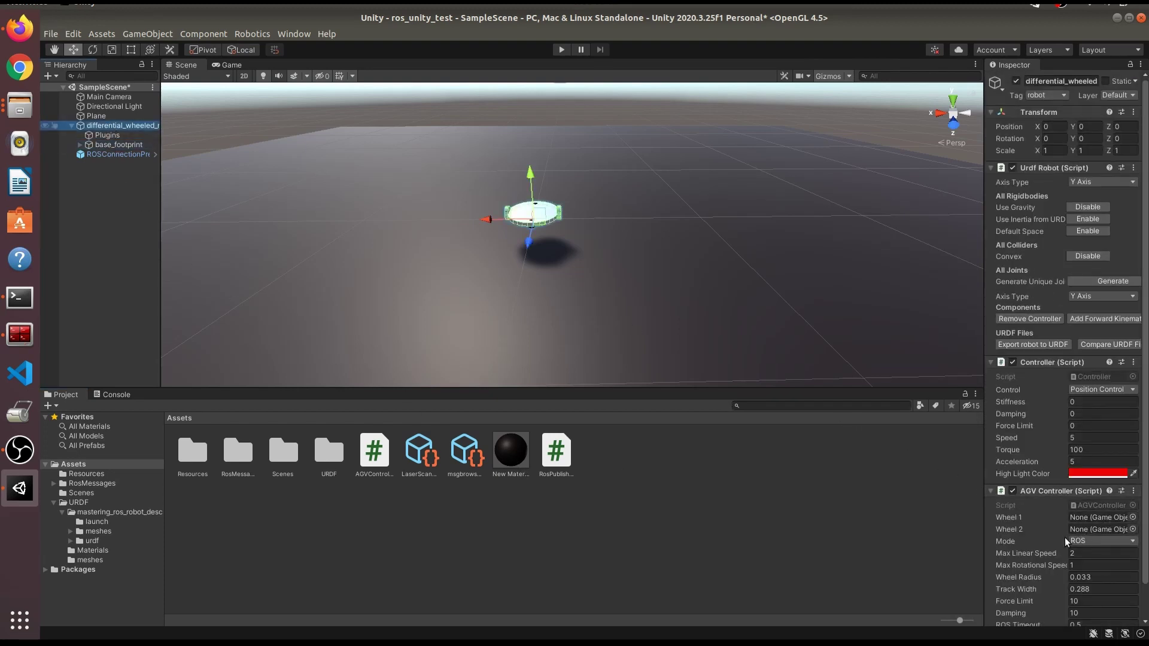
Assign a Cylinder object from the scene as Wheel 1 of the robot's AGV Controller script
left_click(1100, 577)
key("Return")
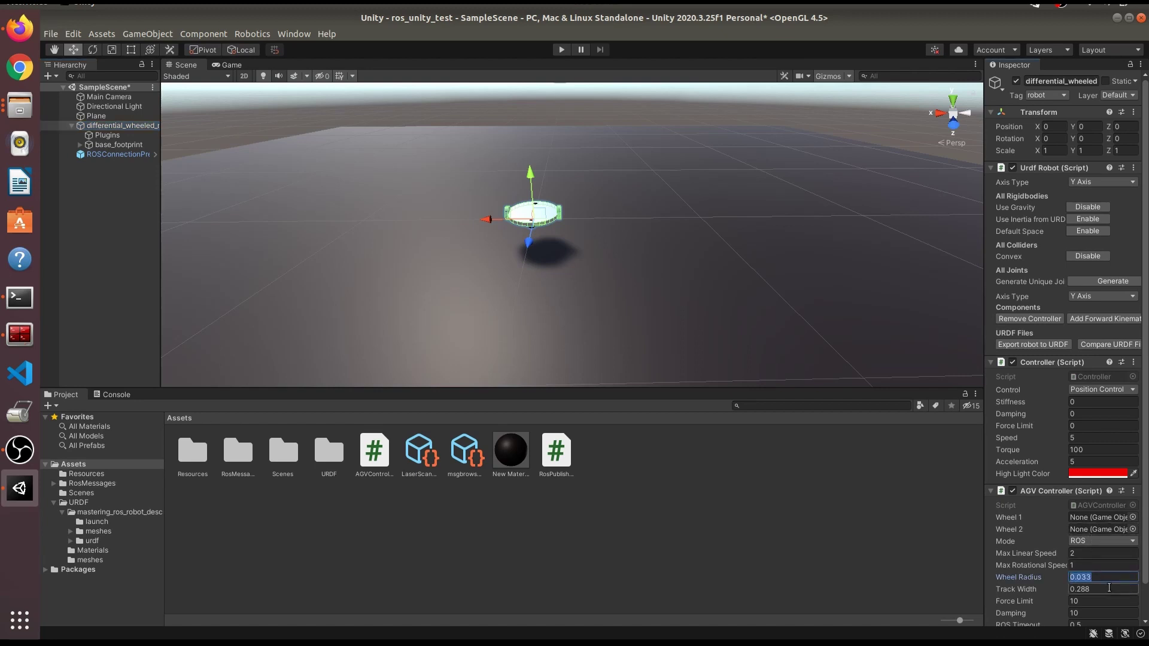
scroll(1102, 574, "down", 3)
left_click(1104, 538)
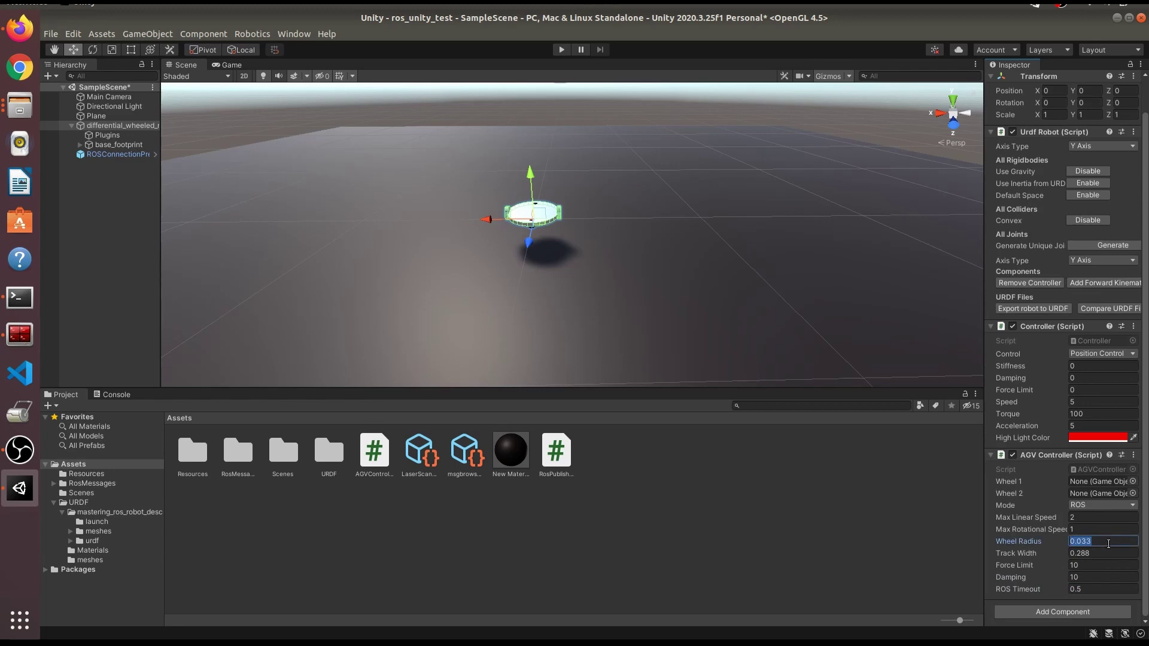
left_click(1108, 543)
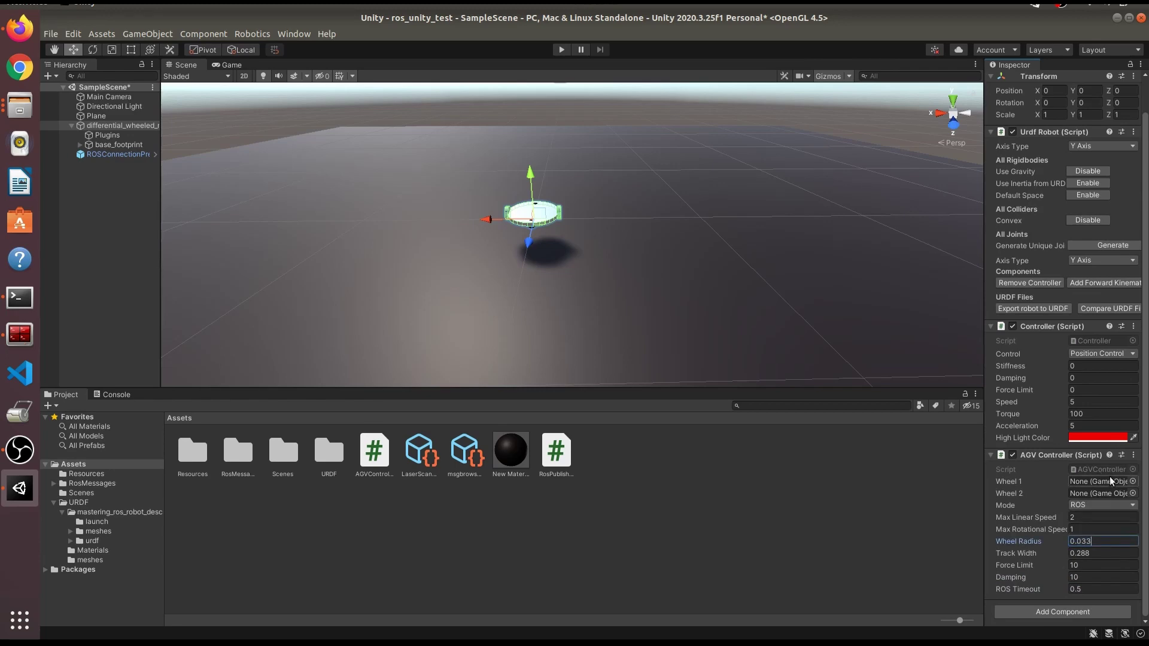
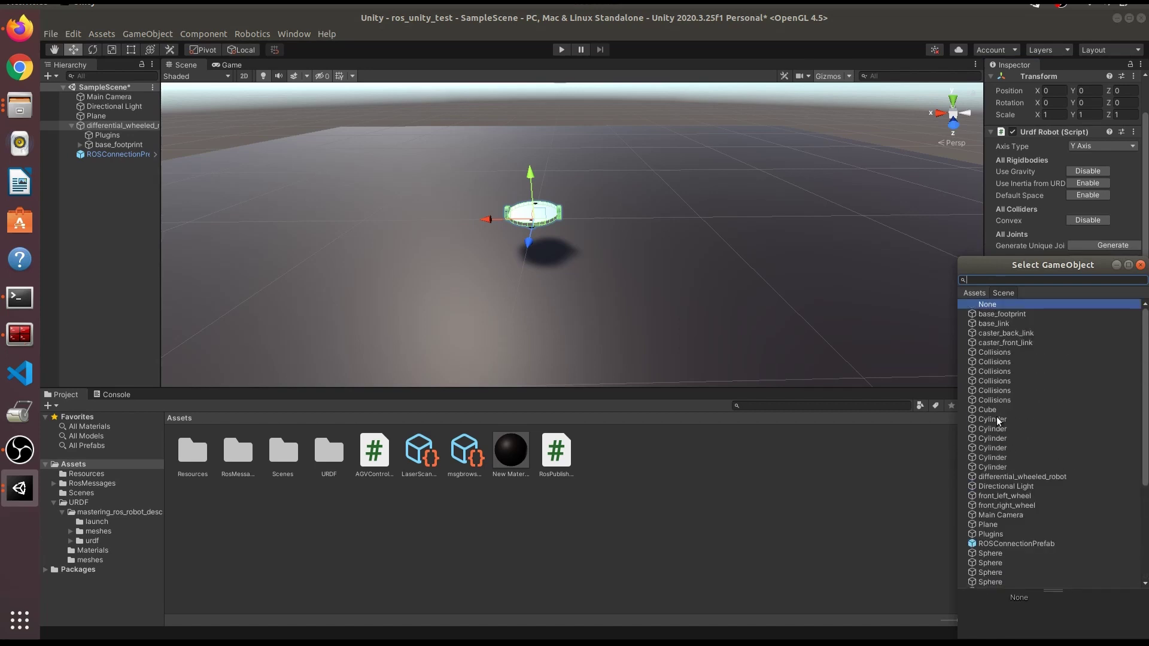
left_click(997, 420)
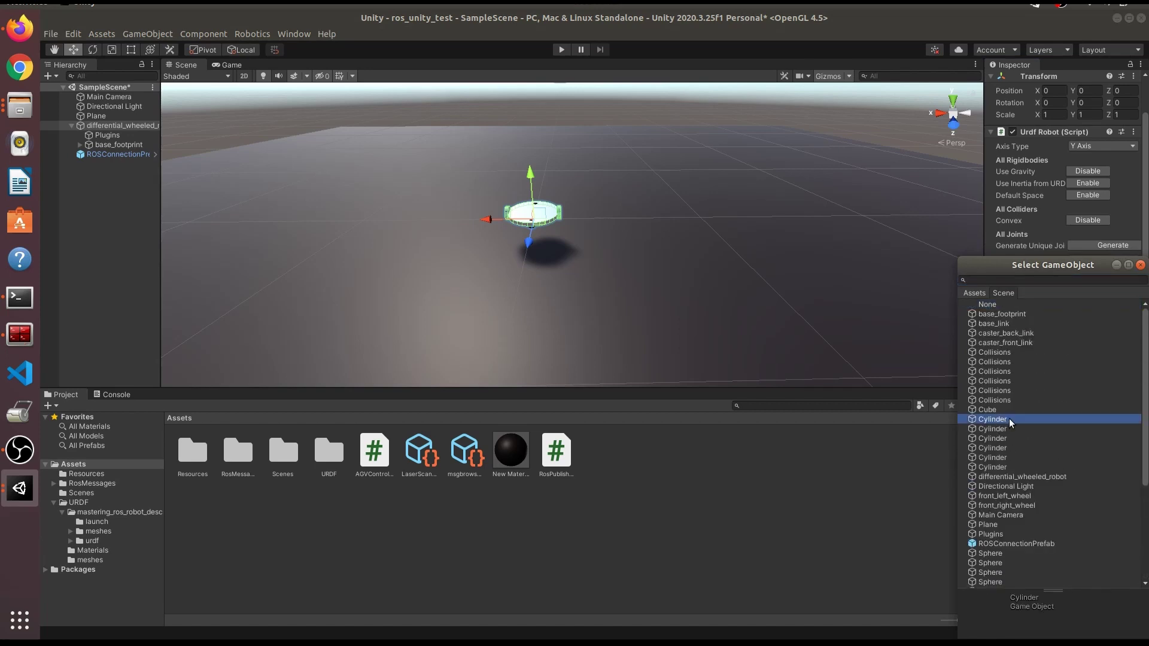
double_click(1023, 444)
Expand the robot's hierarchy through base_footprint and base_link, and examine front_left_wheel down to its collision Cylinder
left_click(97, 124)
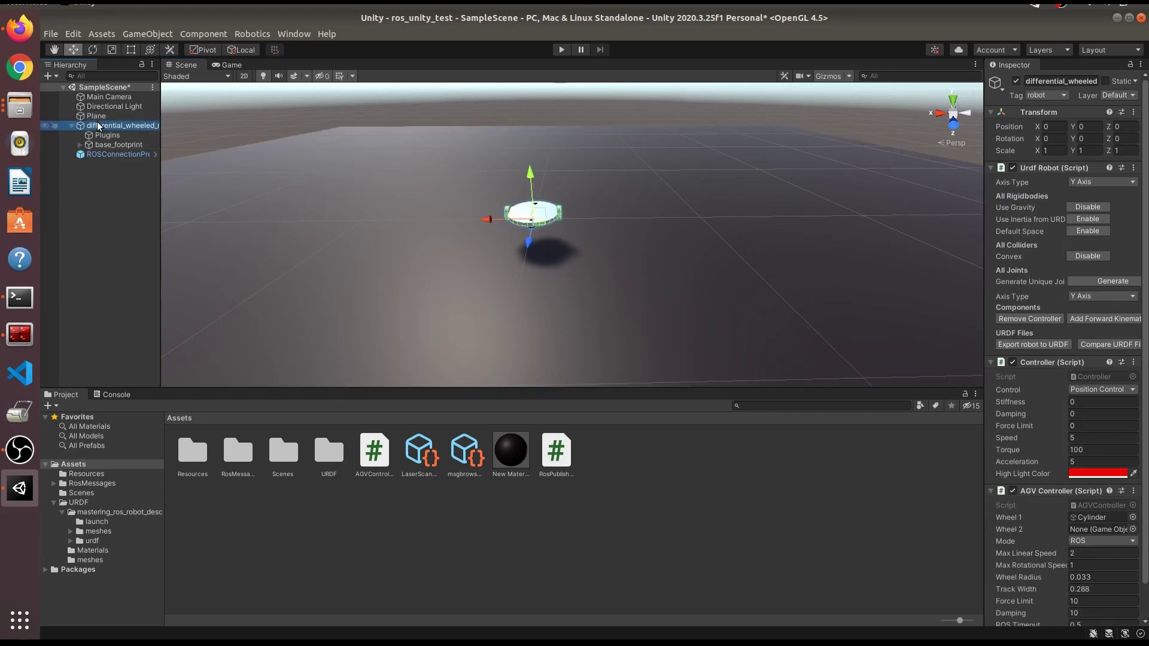
left_click(80, 144)
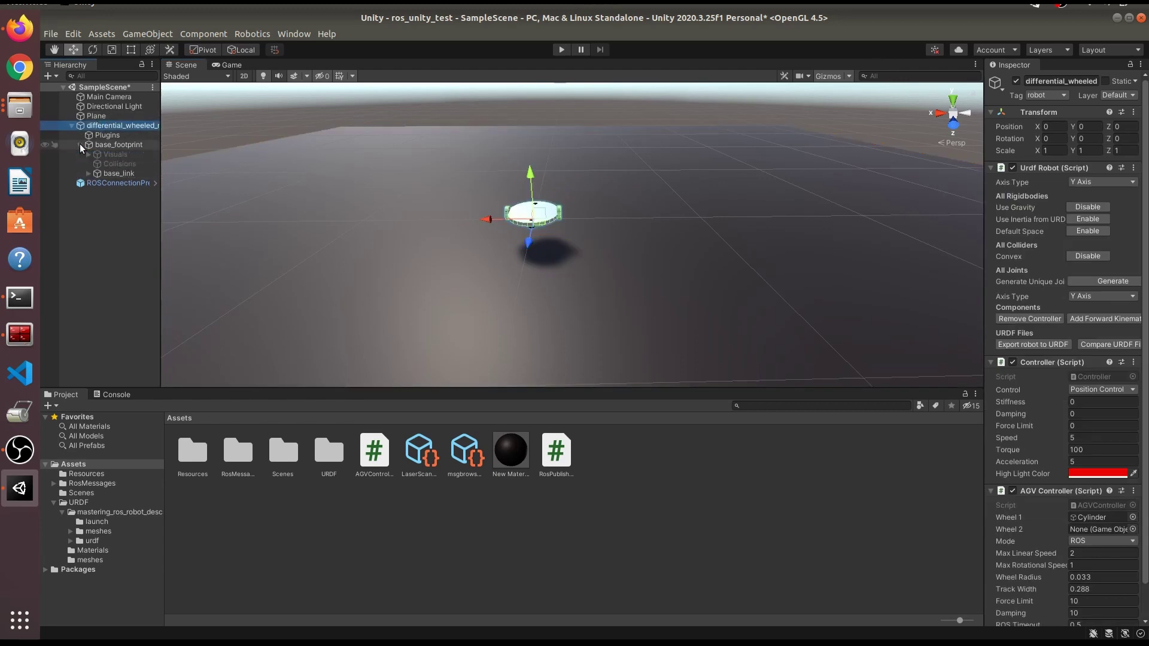
left_click(88, 173)
left_click(130, 201)
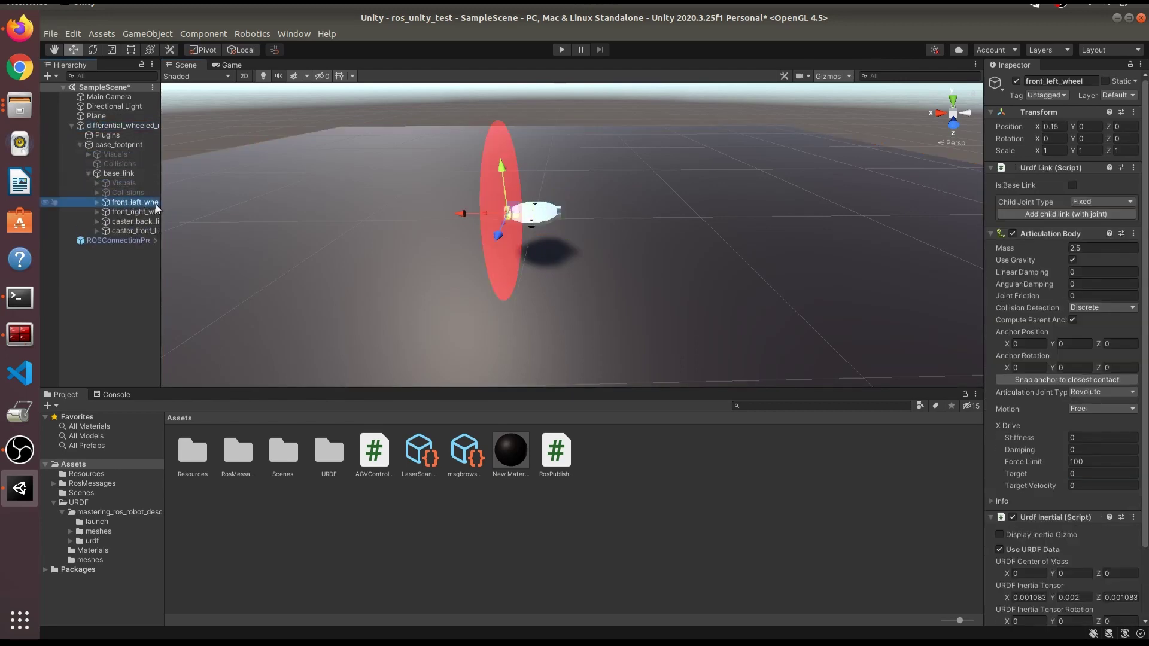
left_click_drag(160, 204, 322, 204)
left_click(96, 201)
left_click(105, 220)
left_click(144, 230)
left_click(114, 230)
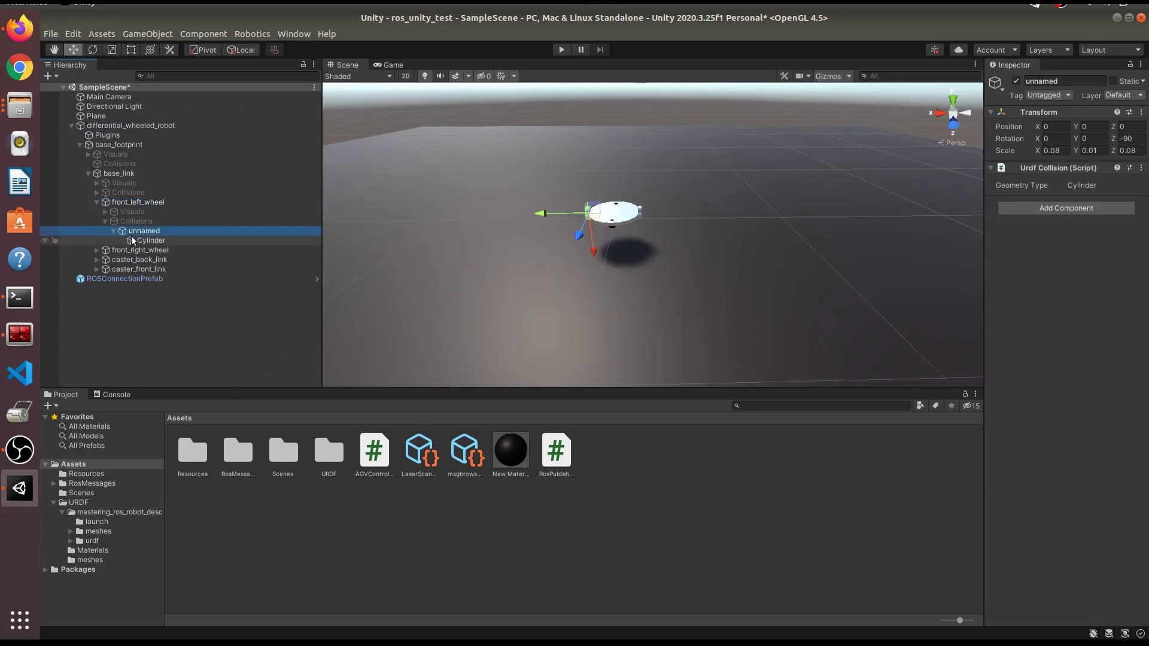
left_click(137, 240)
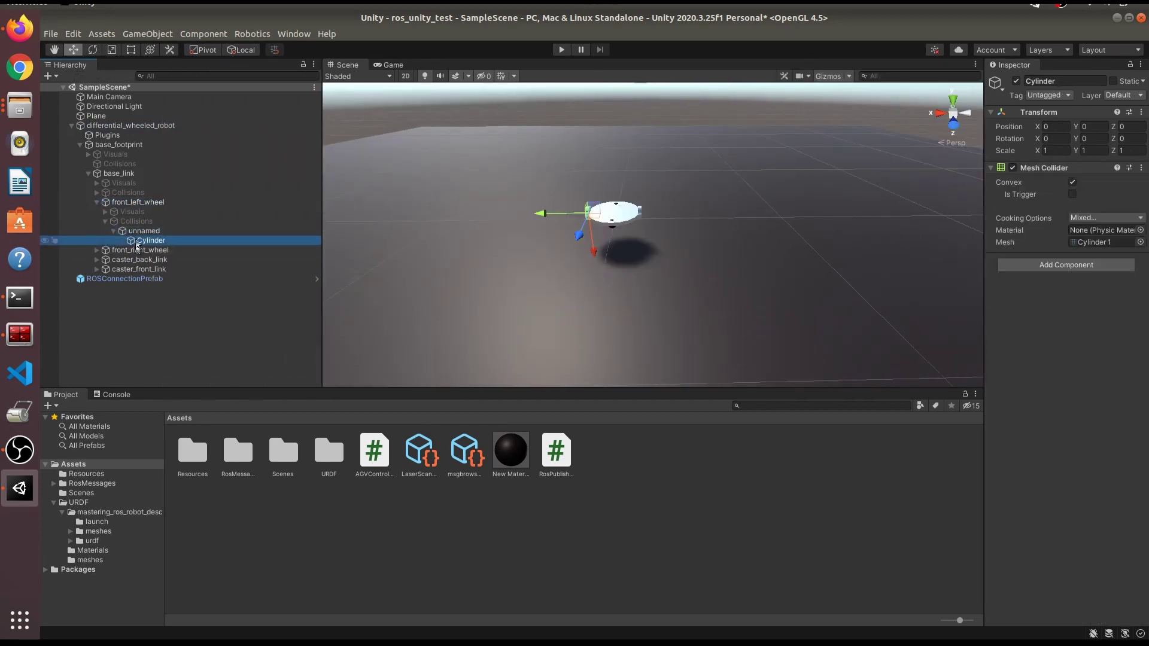
Reselect differential_wheeled_robot and set Wheel 1 of its AGV Controller to the front_left_wheel object
left_click(163, 145)
left_click(162, 125)
scroll(1076, 478, "down", 1)
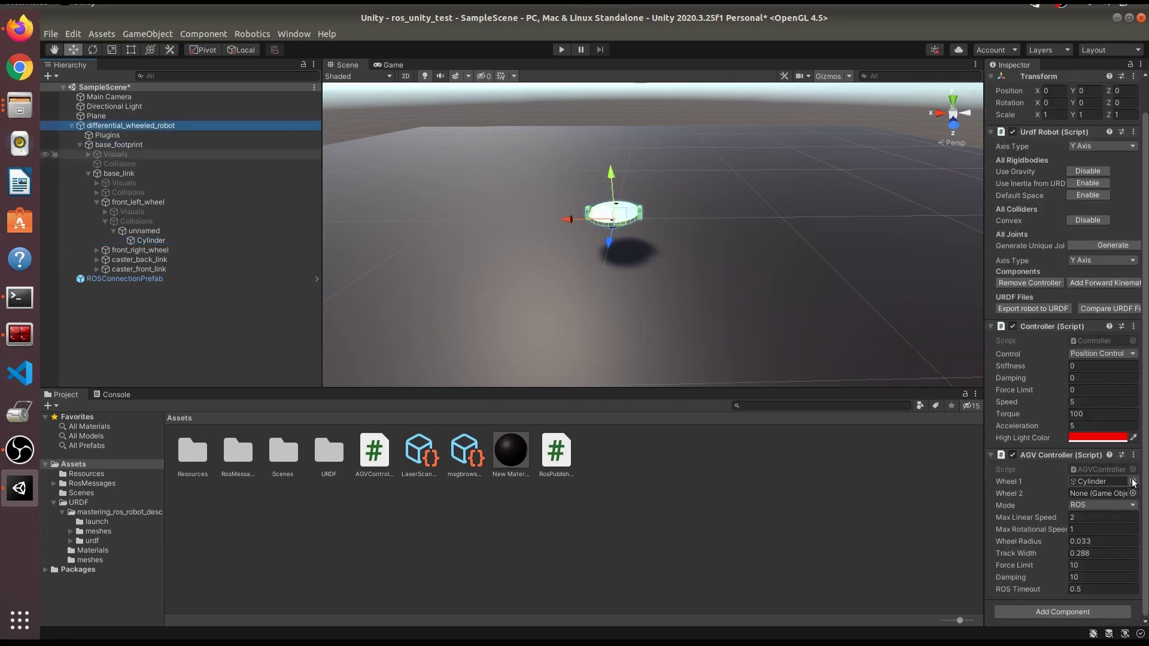
left_click(1135, 483)
scroll(1071, 477, "down", 3)
scroll(1071, 476, "up", 3)
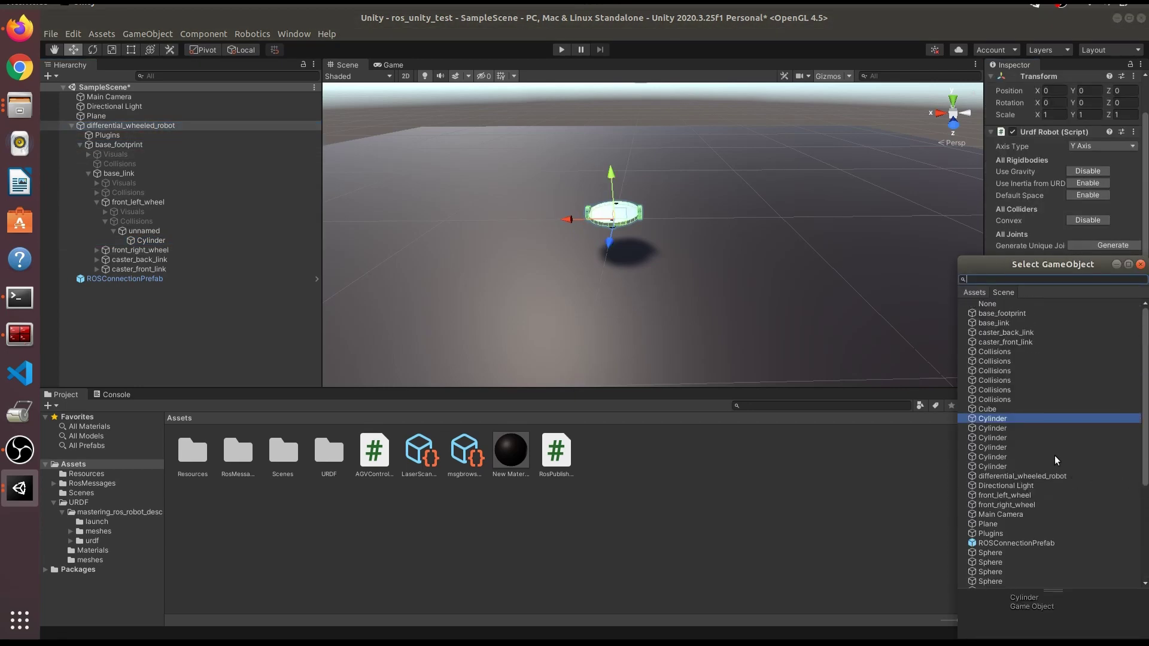
left_click(1026, 496)
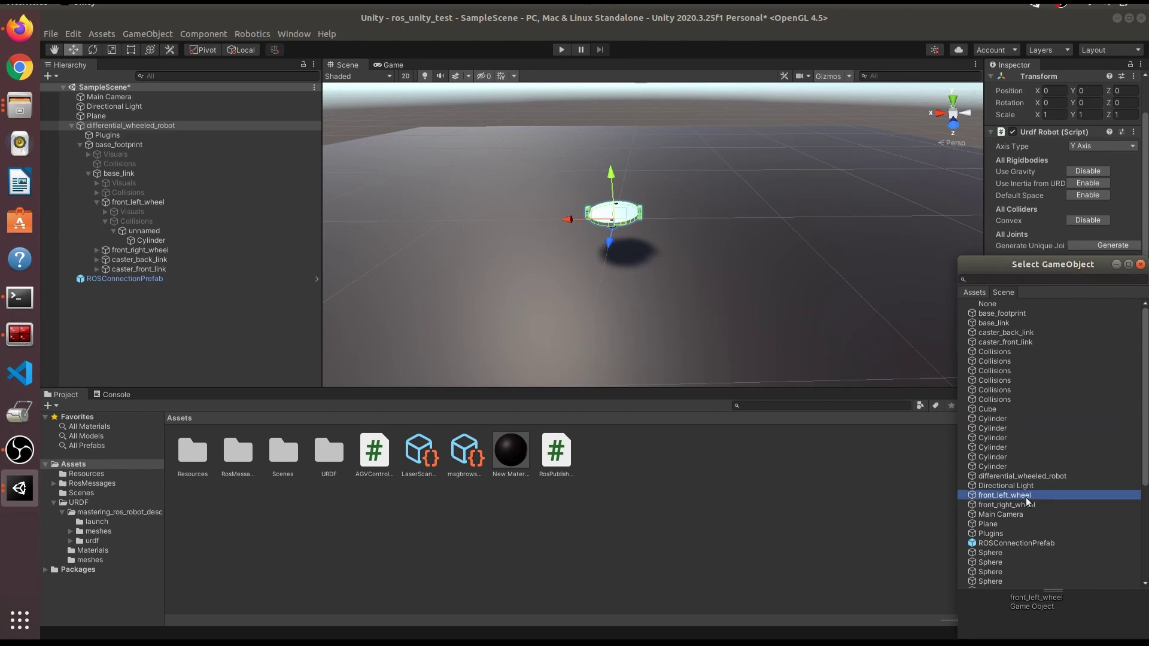
double_click(1025, 497)
Set Wheel 2 of the AGV Controller to front_right_wheel, and disable and collapse the robot's Controller script component
left_click(1132, 497)
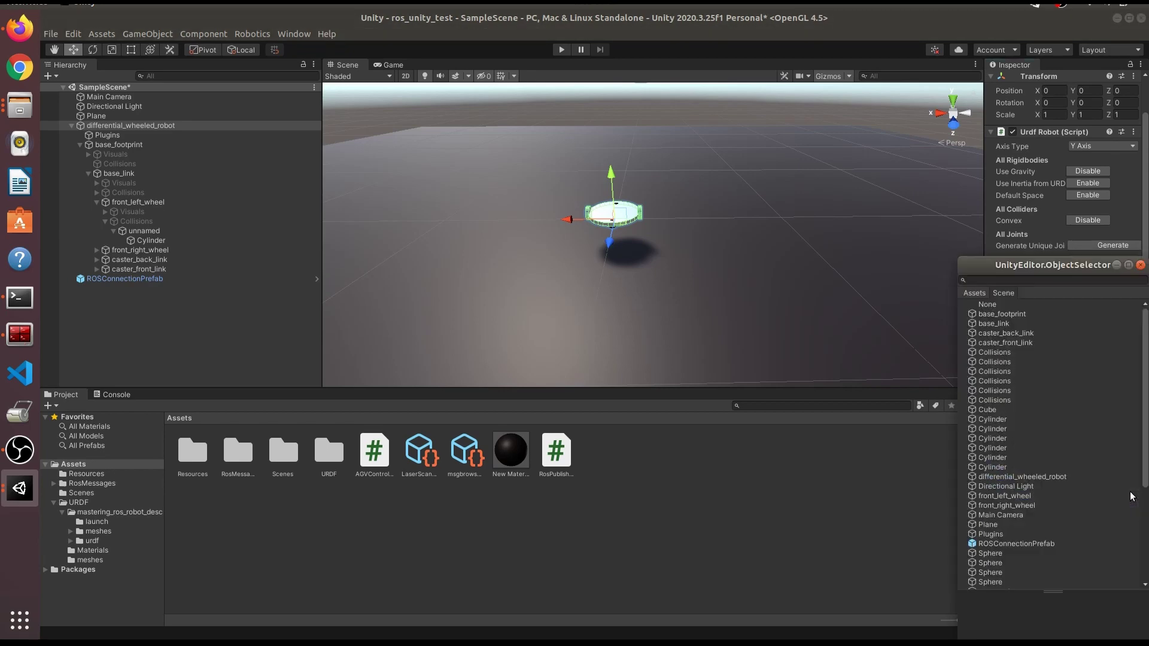
scroll(1013, 430, "down", 5)
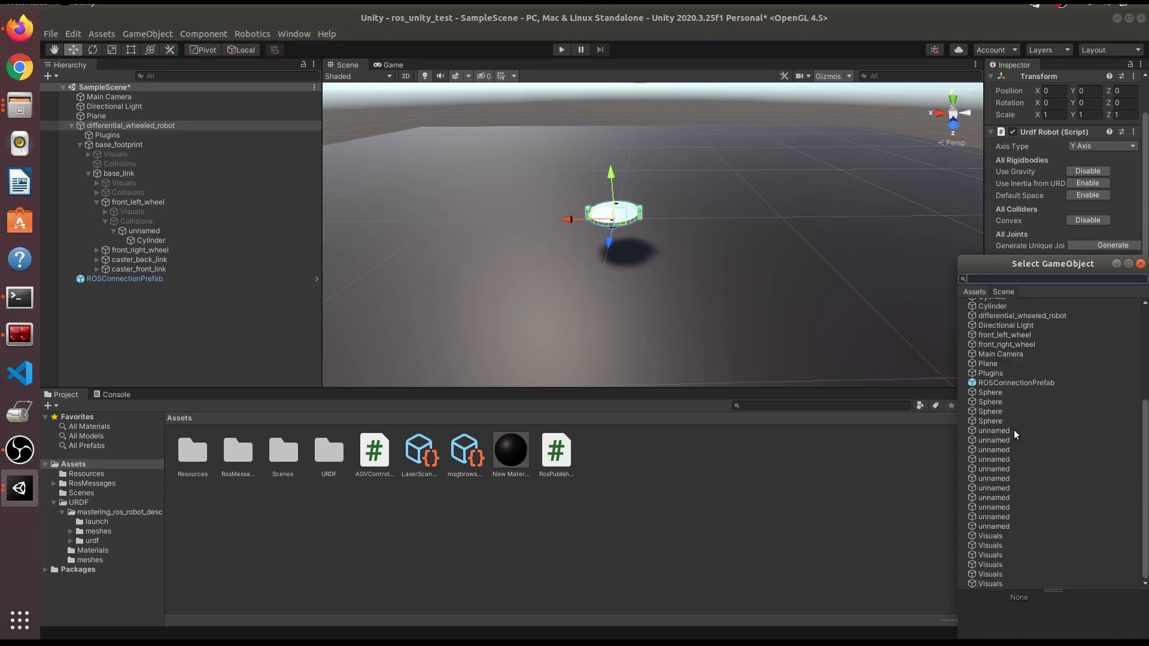
double_click(1017, 382)
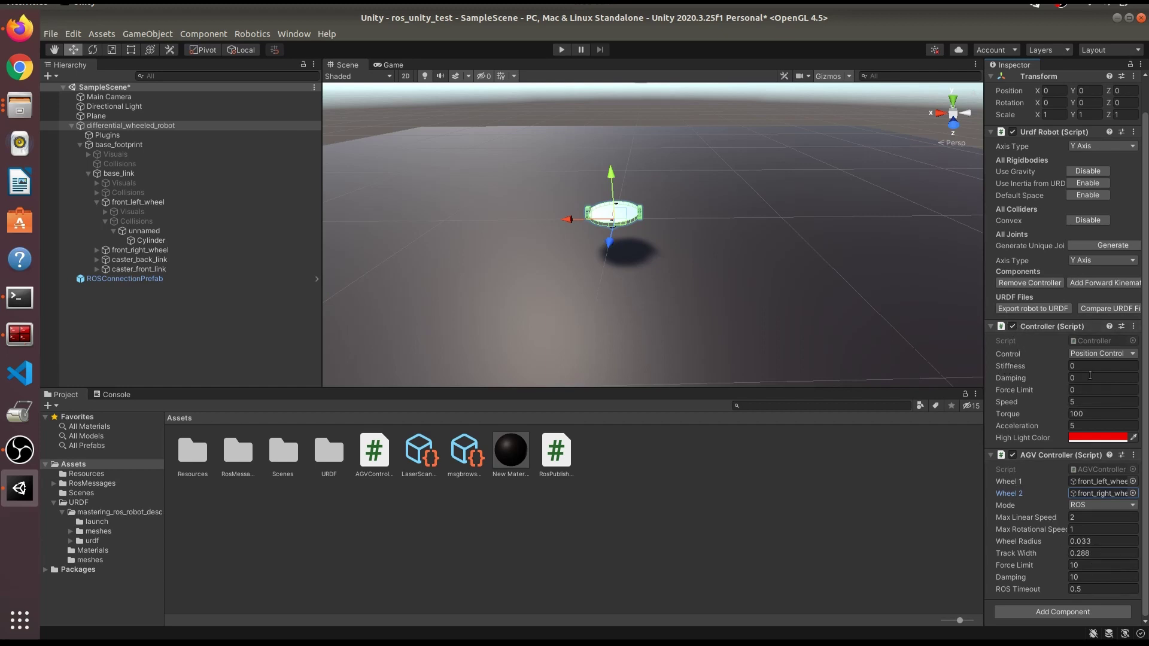
left_click(1013, 326)
left_click(990, 326)
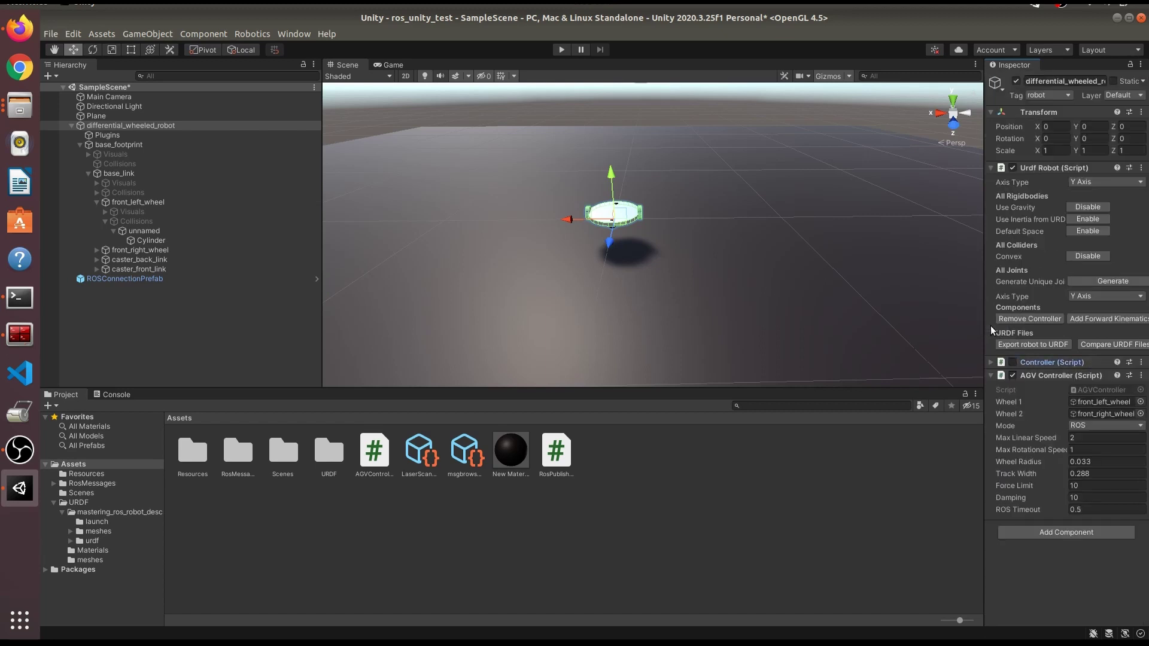
Examine the components of the robot's Plugins, base_footprint, base_link and left wheel collision objects
left_click(134, 144)
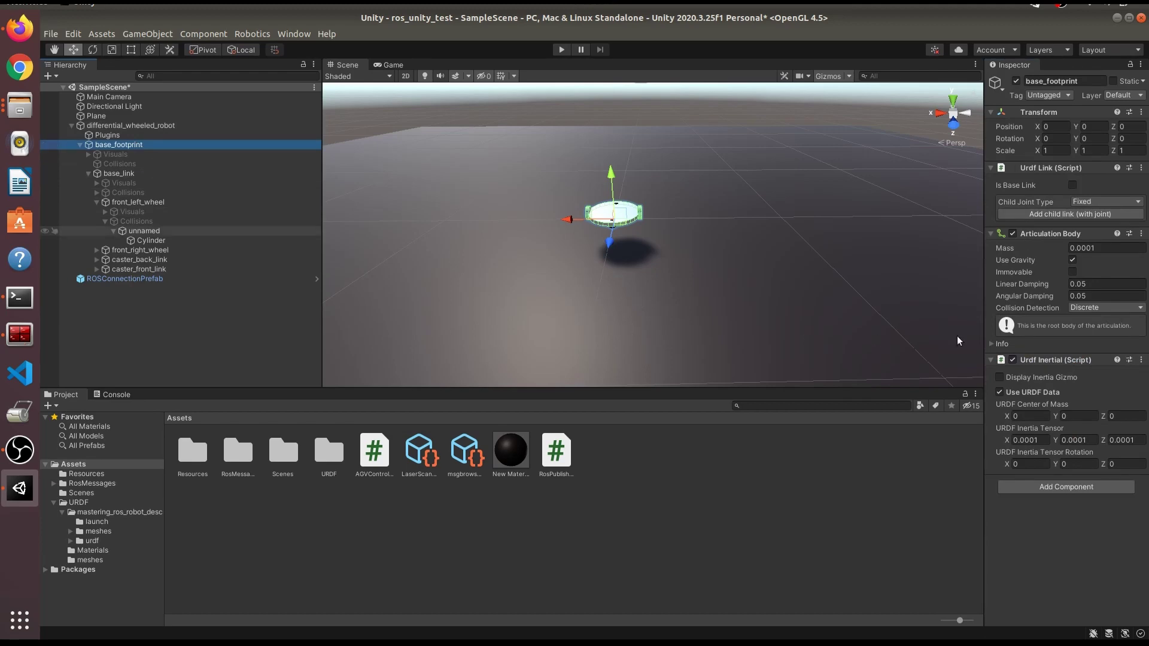
left_click(140, 164)
left_click(135, 145)
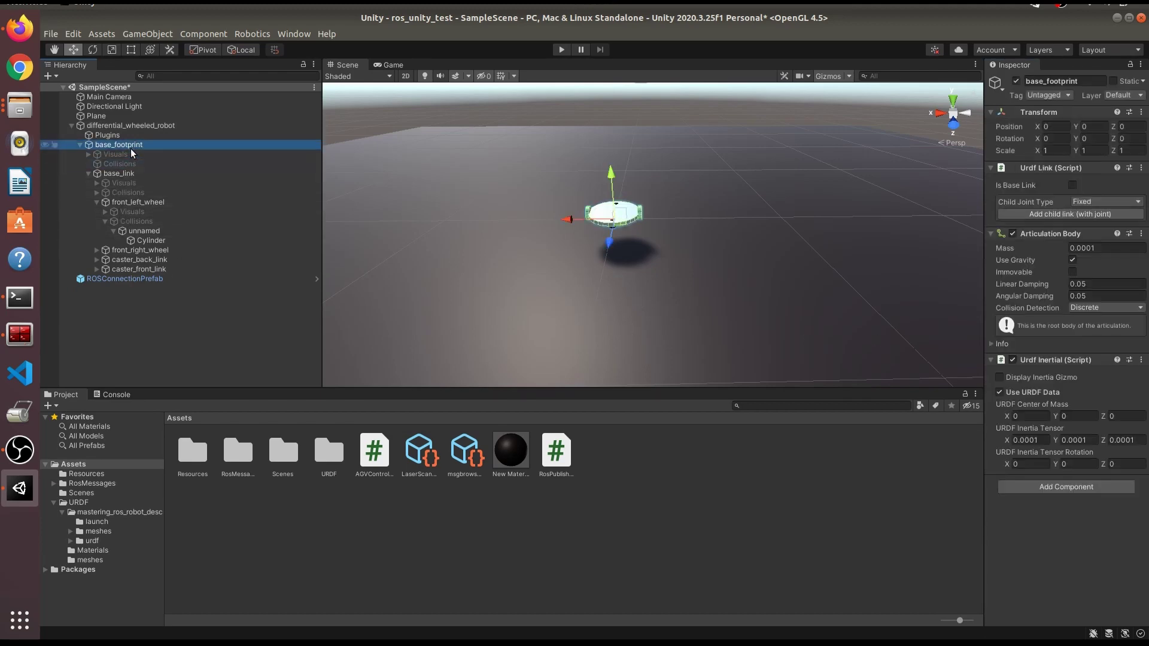
left_click(162, 136)
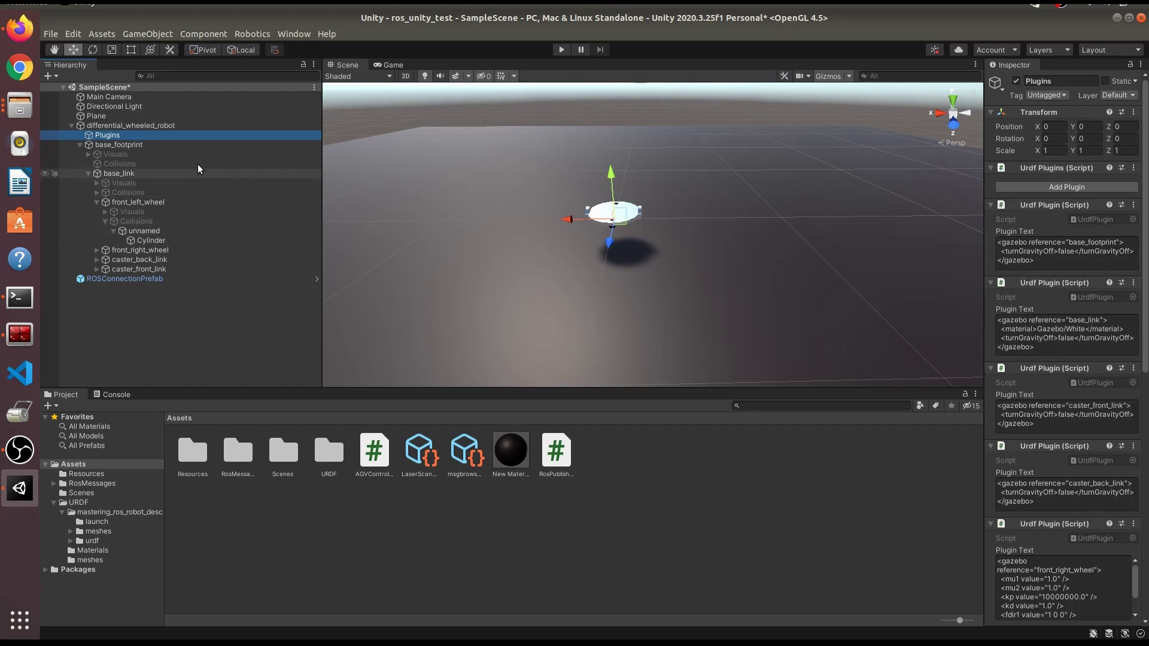
left_click(183, 146)
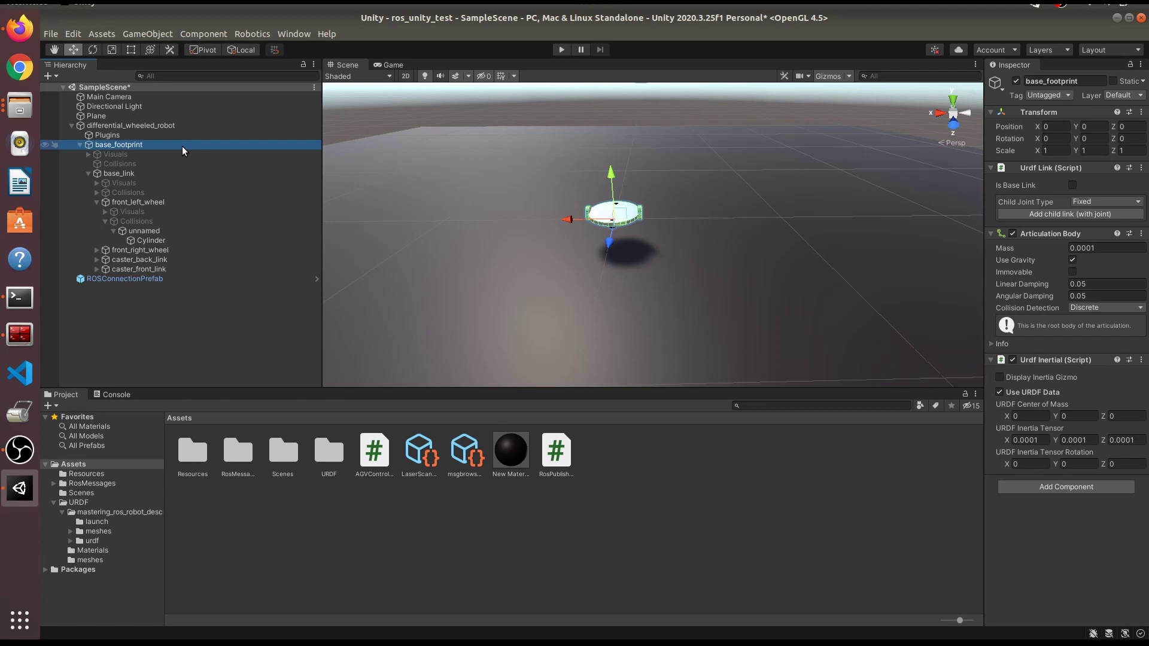
left_click(185, 154)
left_click(195, 164)
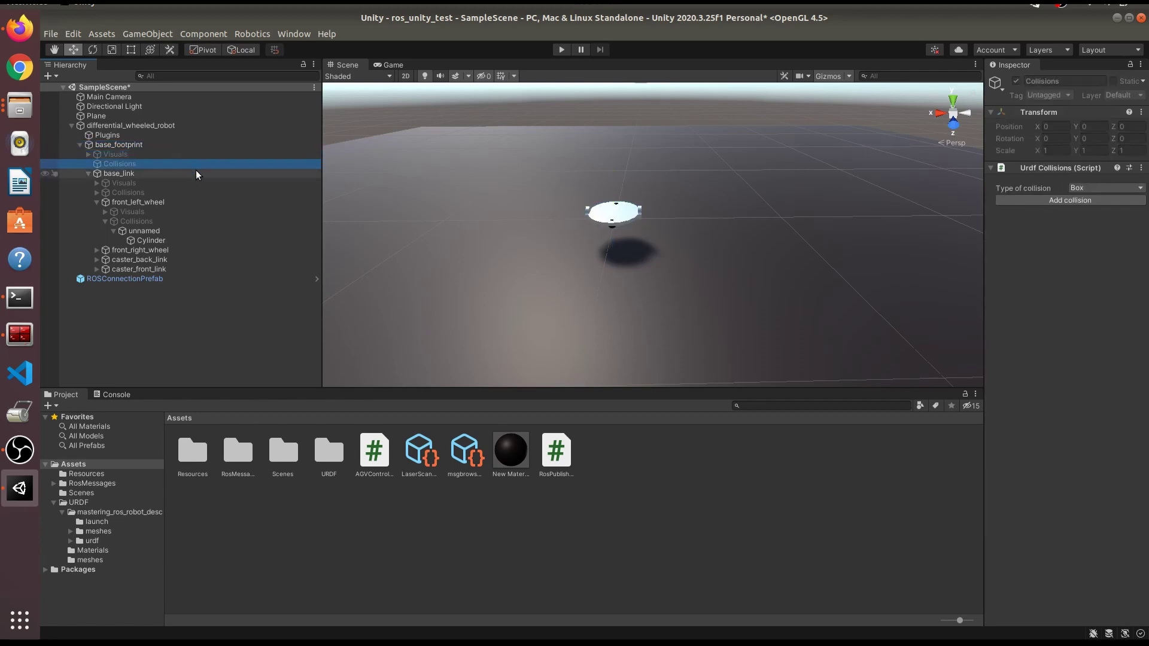
left_click(197, 173)
left_click(205, 231)
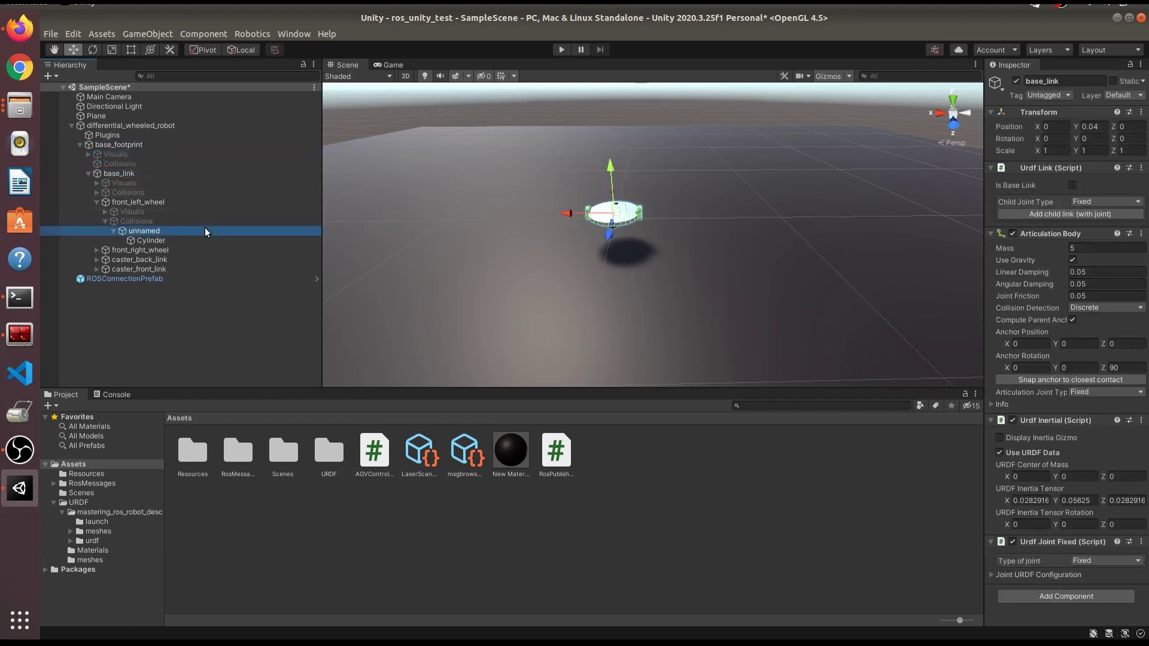
left_click(202, 240)
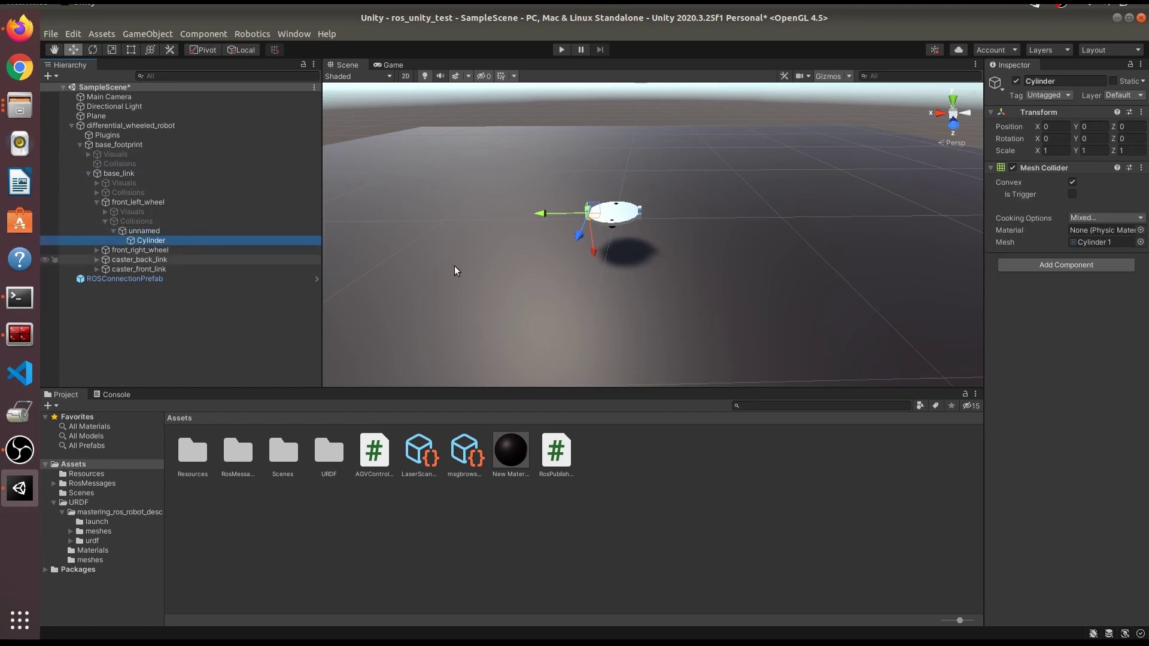
left_click(117, 230)
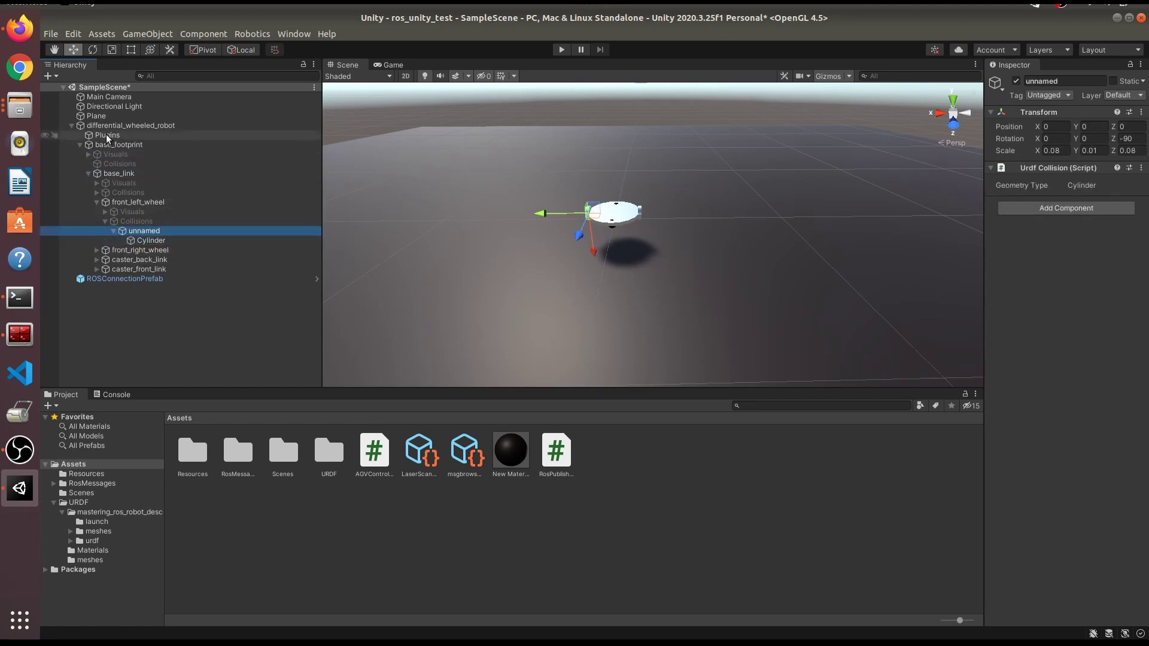
left_click(130, 125)
Clear the selection, run the scene in Play mode and show the robot in the Scene view
left_click(451, 207)
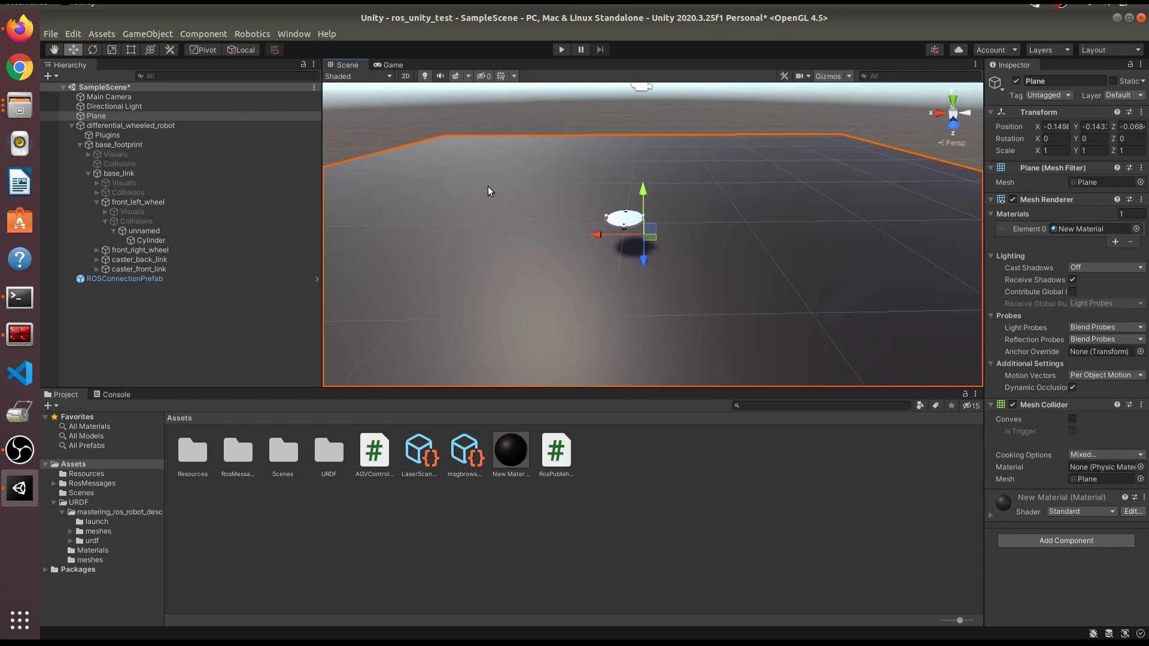
left_click(417, 123)
left_click(562, 50)
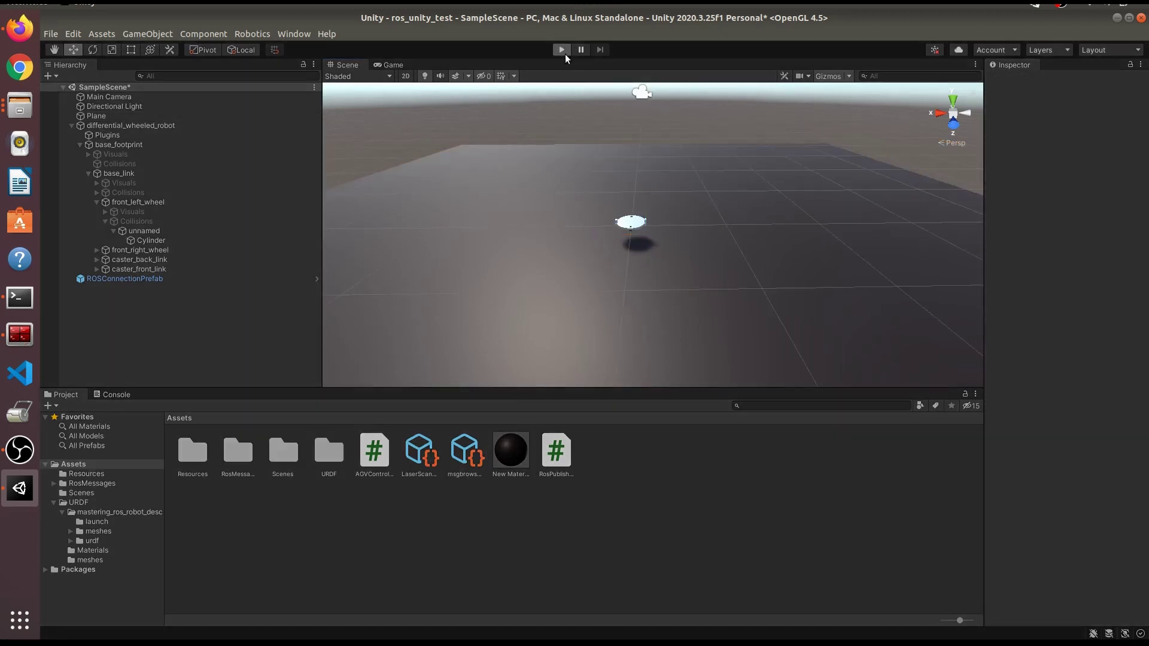
left_click(343, 65)
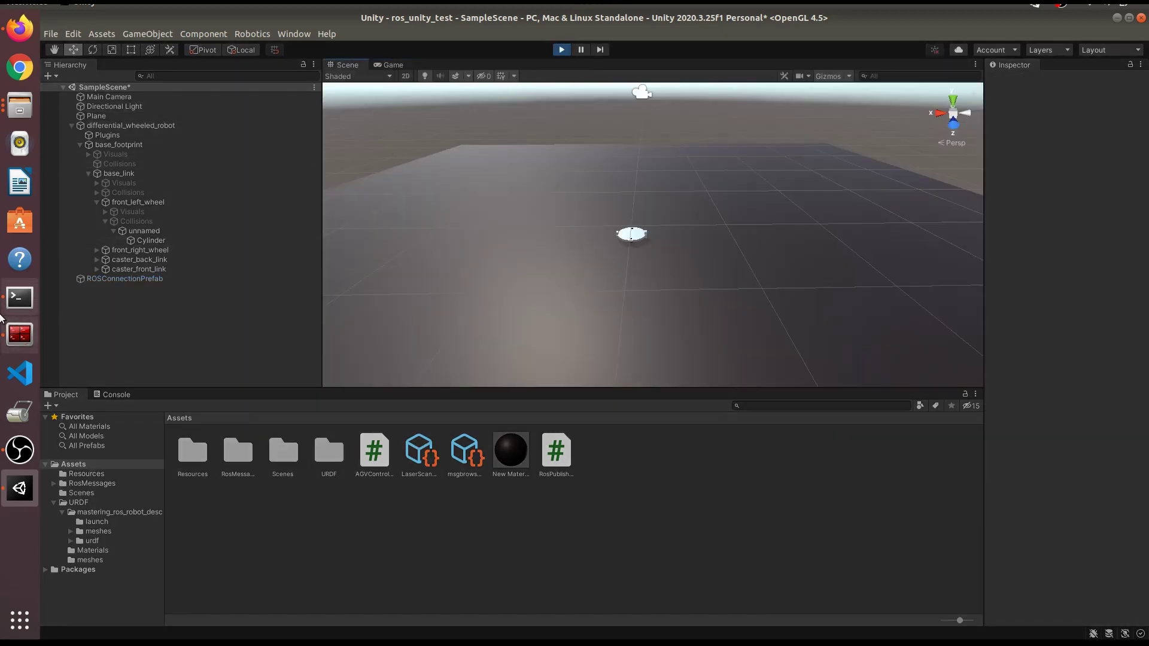
Switch to the Terminator terminal, run rosrun teleop_twist_keyboard teleop_twist_keyboard.py, and move its window clear of the robot
left_click(20, 334)
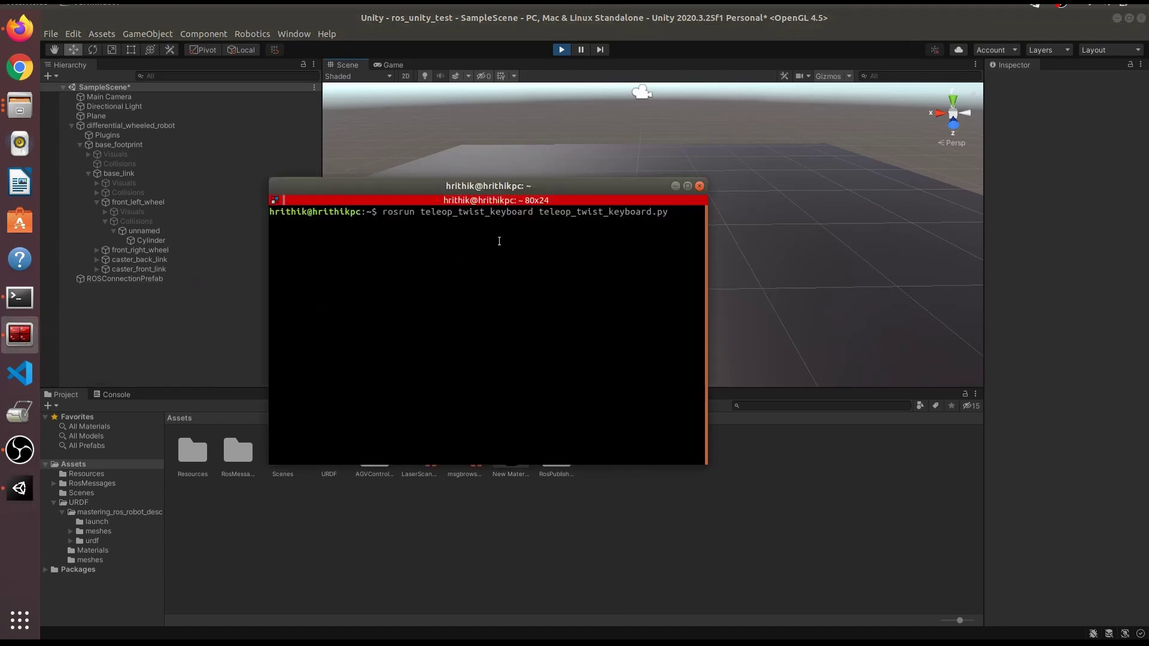
left_click_drag(458, 191, 773, 388)
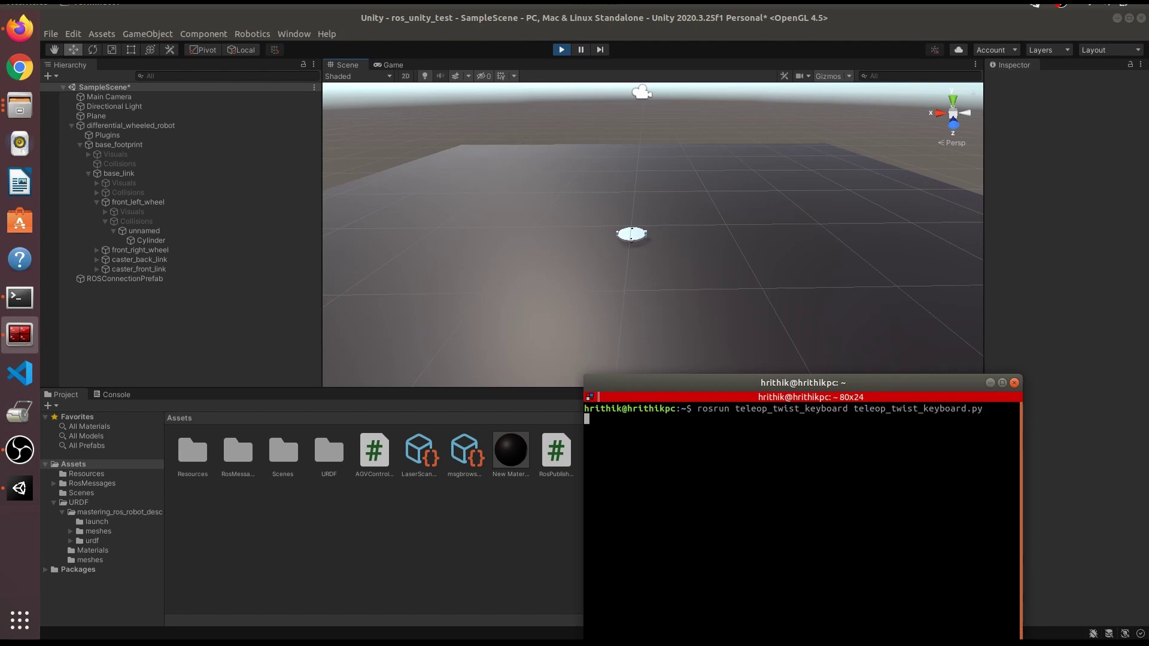
key("Return")
left_click_drag(773, 382, 818, 317)
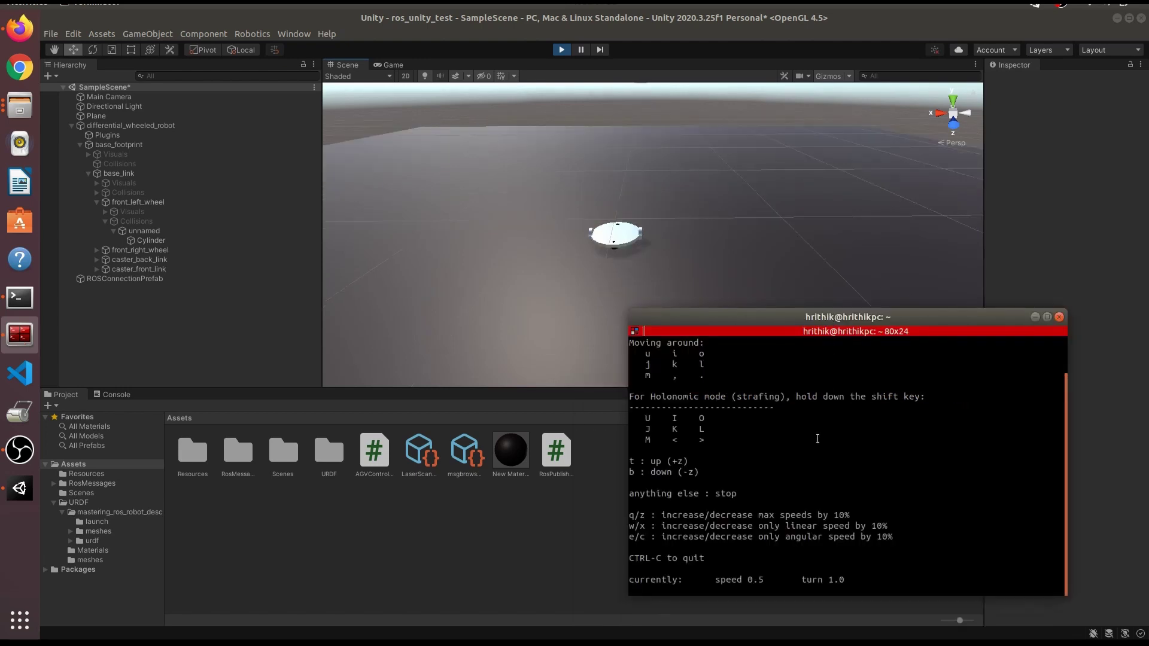
Examine the cmd_vel Twist subscriber registration in the ROS-TCP-Endpoint log in the other terminal, and minimize that window
left_click(20, 298)
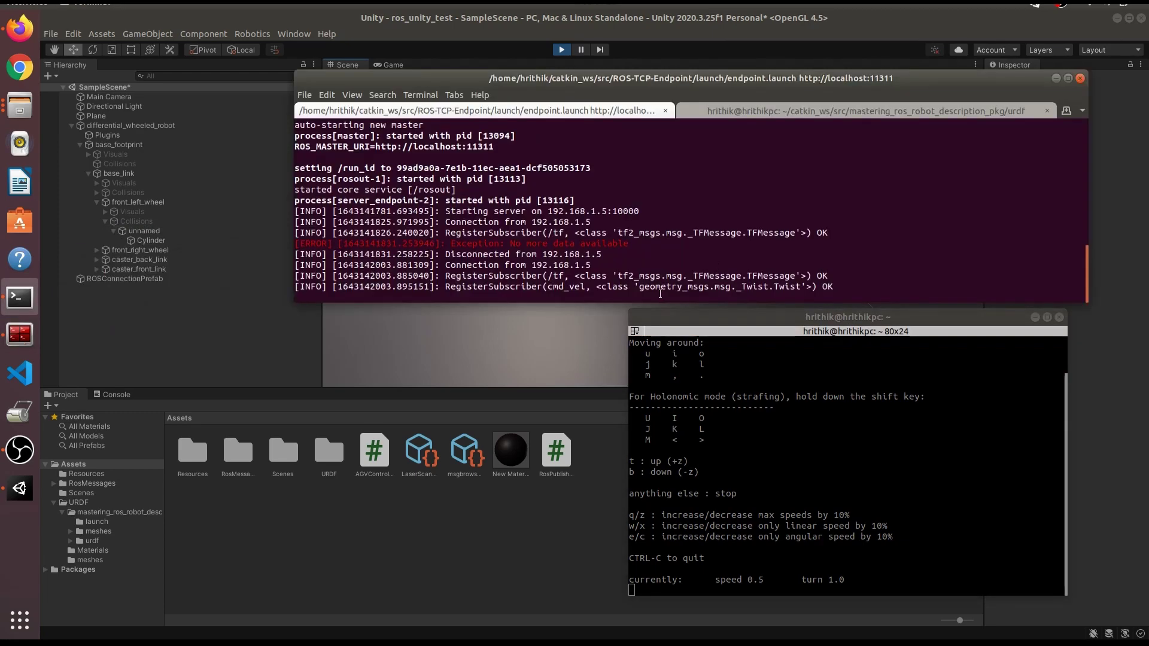
left_click_drag(639, 288, 703, 288)
double_click(553, 287)
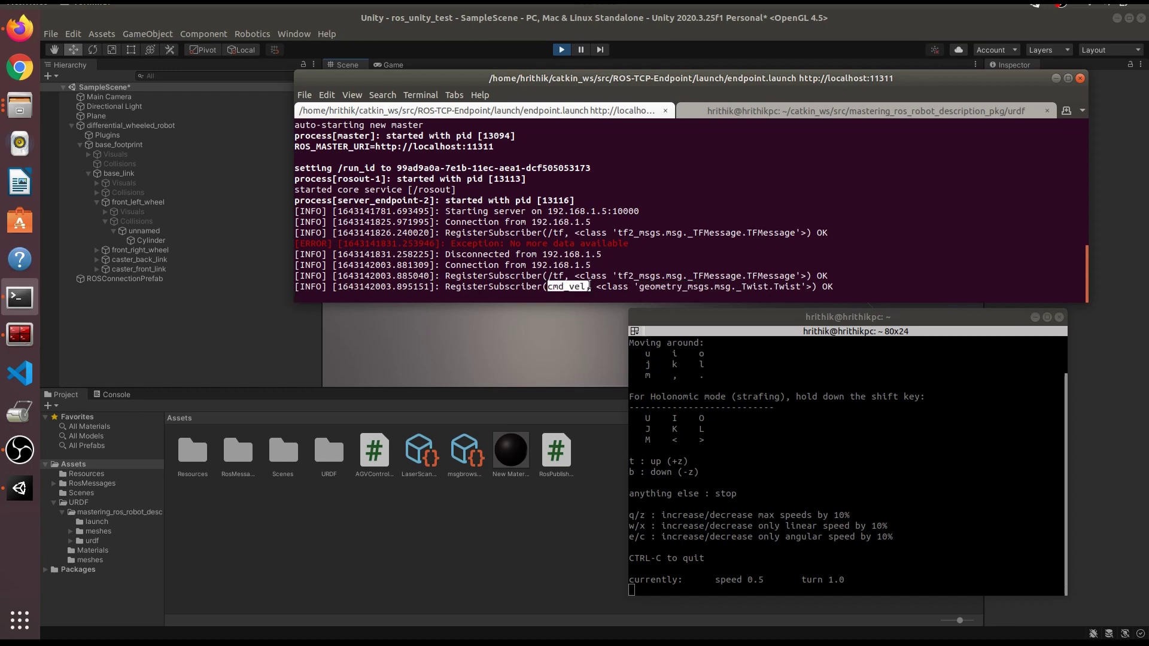
left_click(850, 238)
left_click(1055, 78)
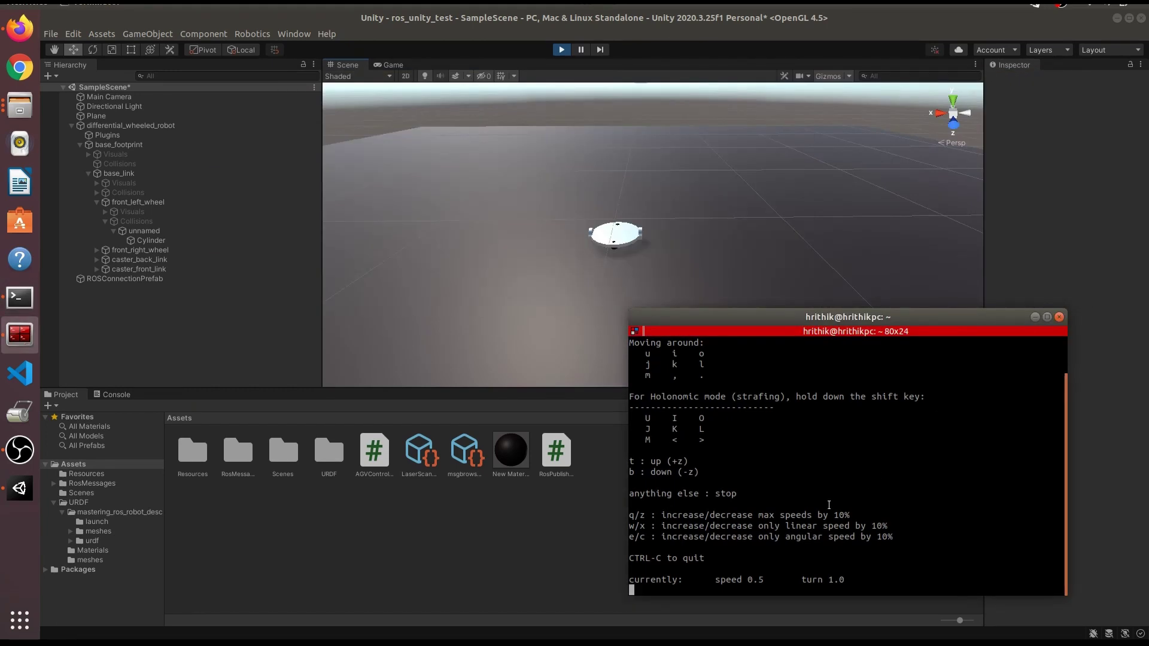
Drive the robot forward in the running scene using the keyboard teleoperation node
key("i")
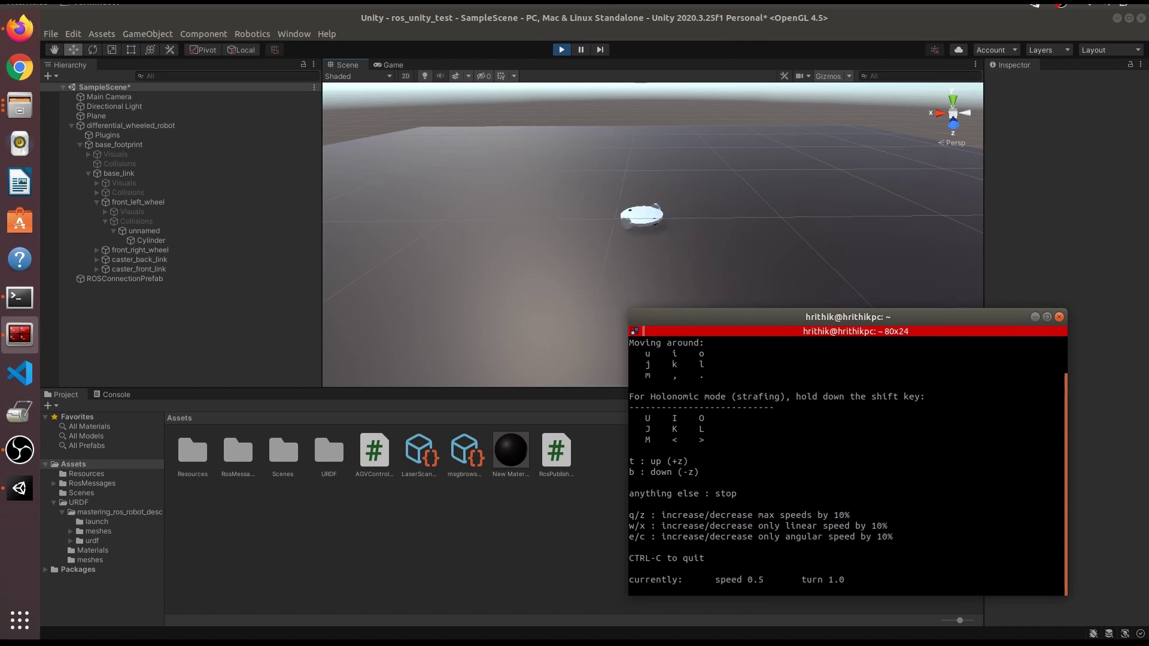
Split the Terminator window and run rqt_graph in the new pane to display the ROS node graph
key("ctrl+shift+o")
type("rqt_graph")
key("Return")
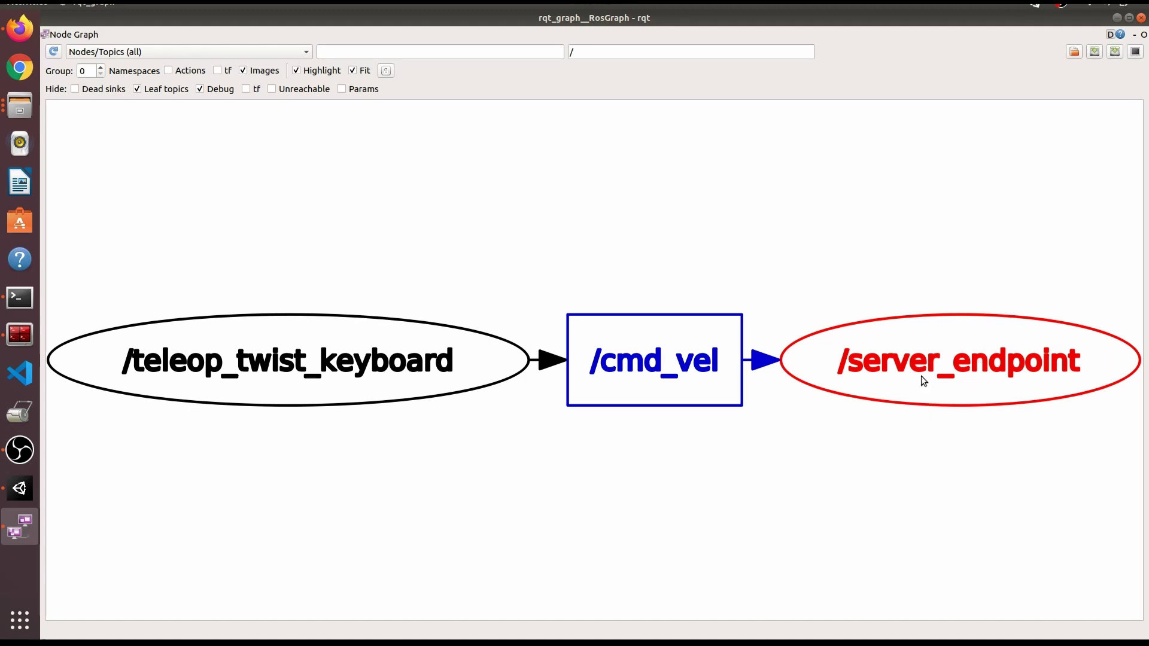
Compare the node graph with the cmd_vel RegisterSubscriber entry in the ROS-TCP-Endpoint log, and minimize the log window
left_click(20, 297)
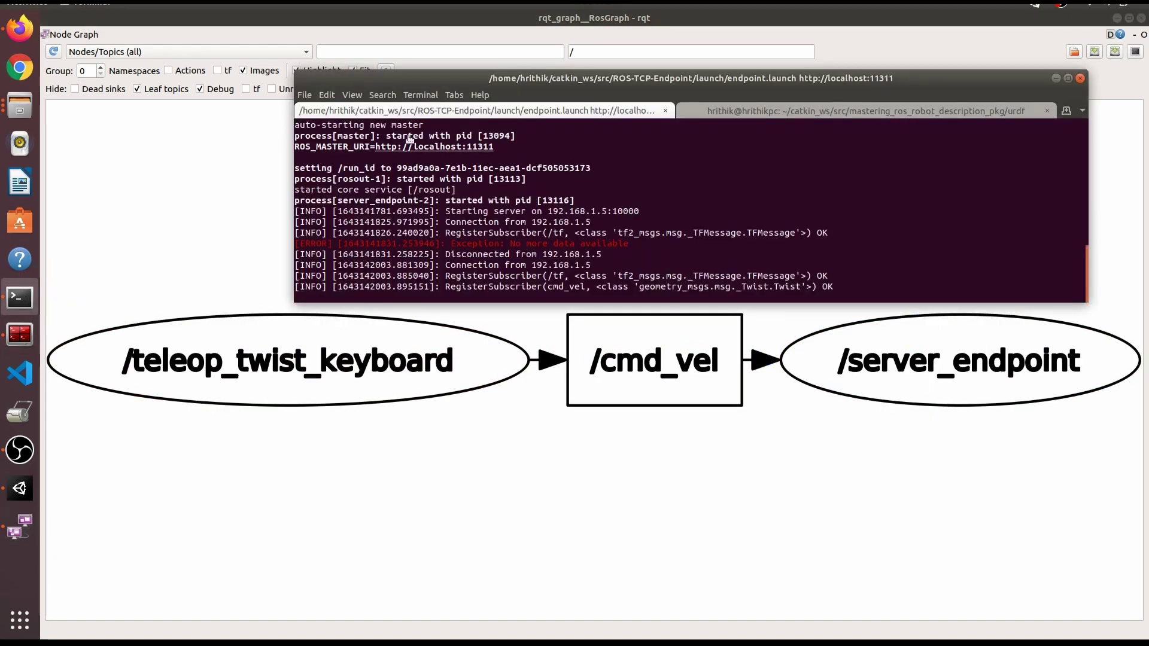
double_click(527, 287)
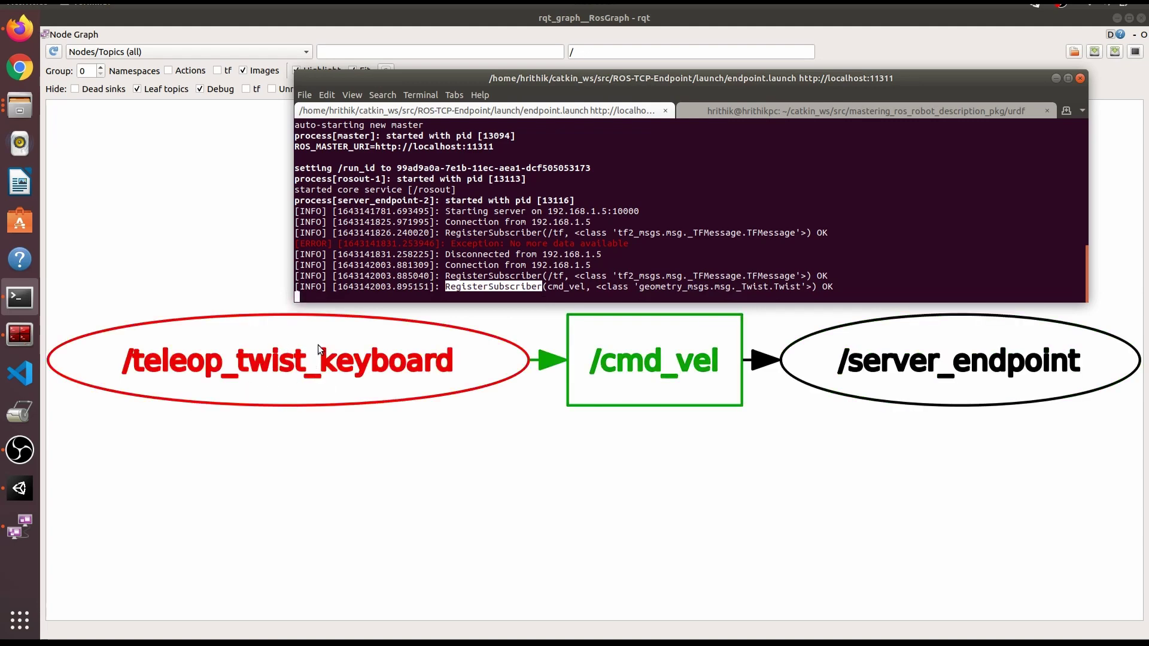
left_click(1054, 79)
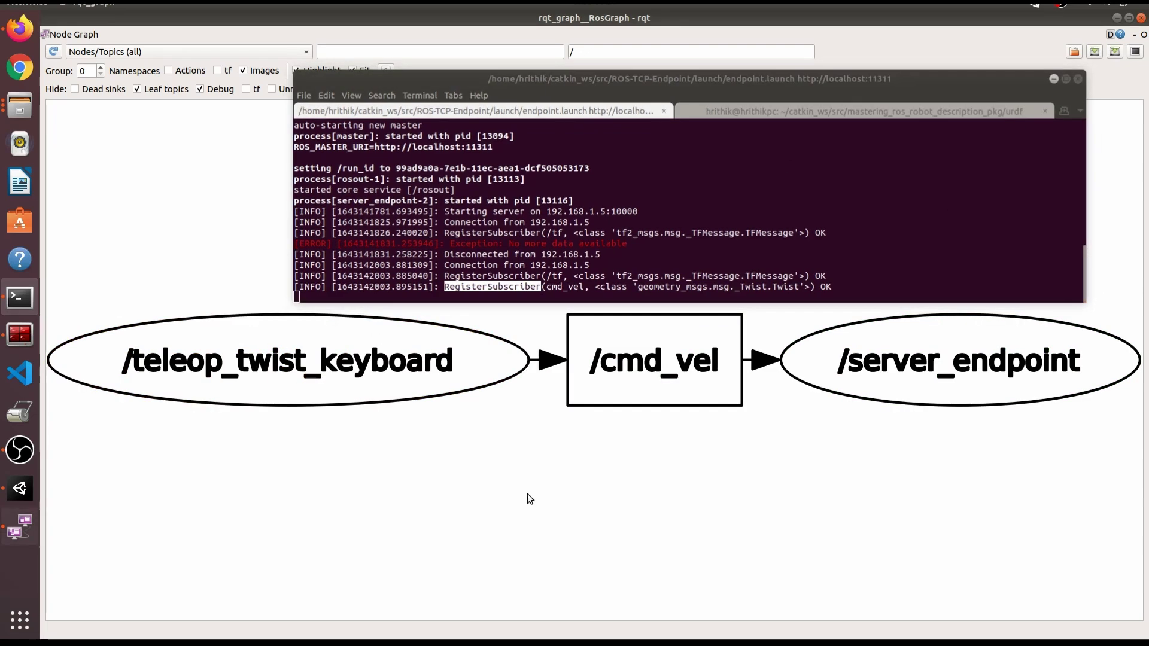
Return to Unity, stop Play mode, and enable the Controller script on differential_wheeled_robot, leaving its settings collapsed
left_click(20, 488)
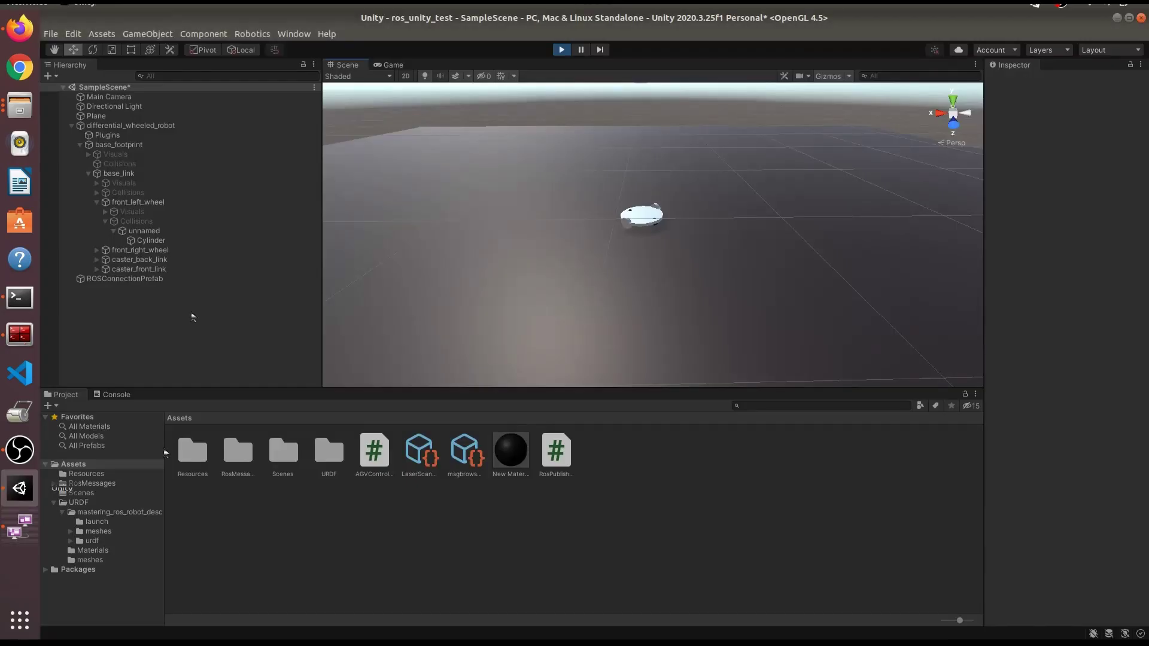
left_click(560, 50)
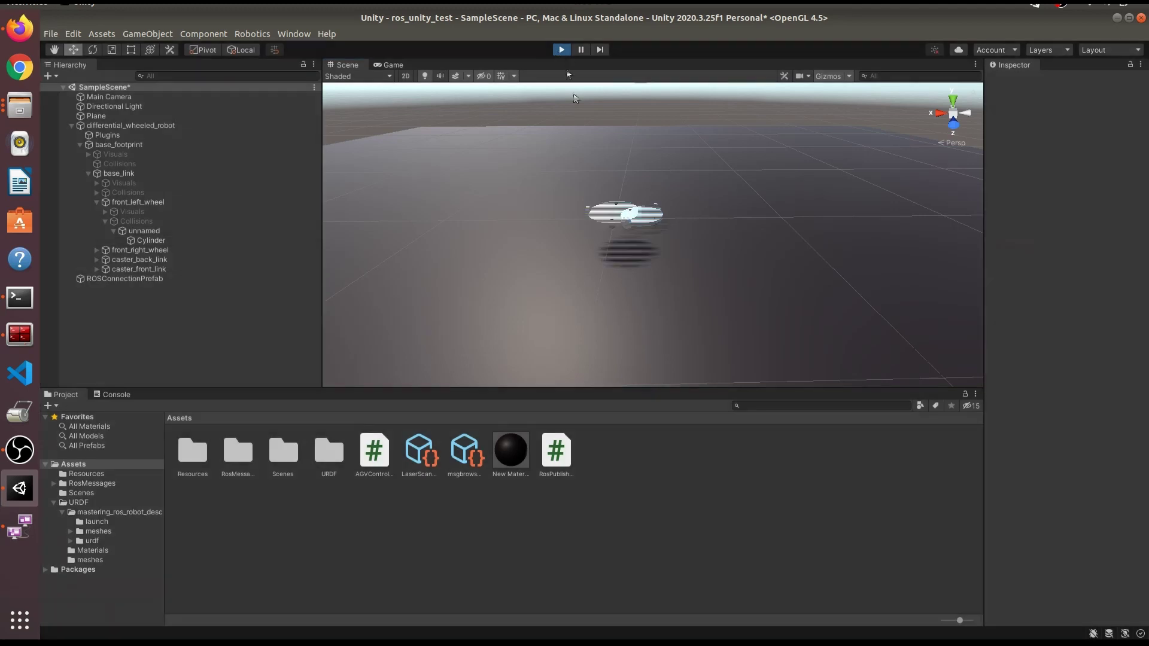
left_click(164, 144)
left_click(160, 124)
left_click(1012, 362)
left_click(989, 362)
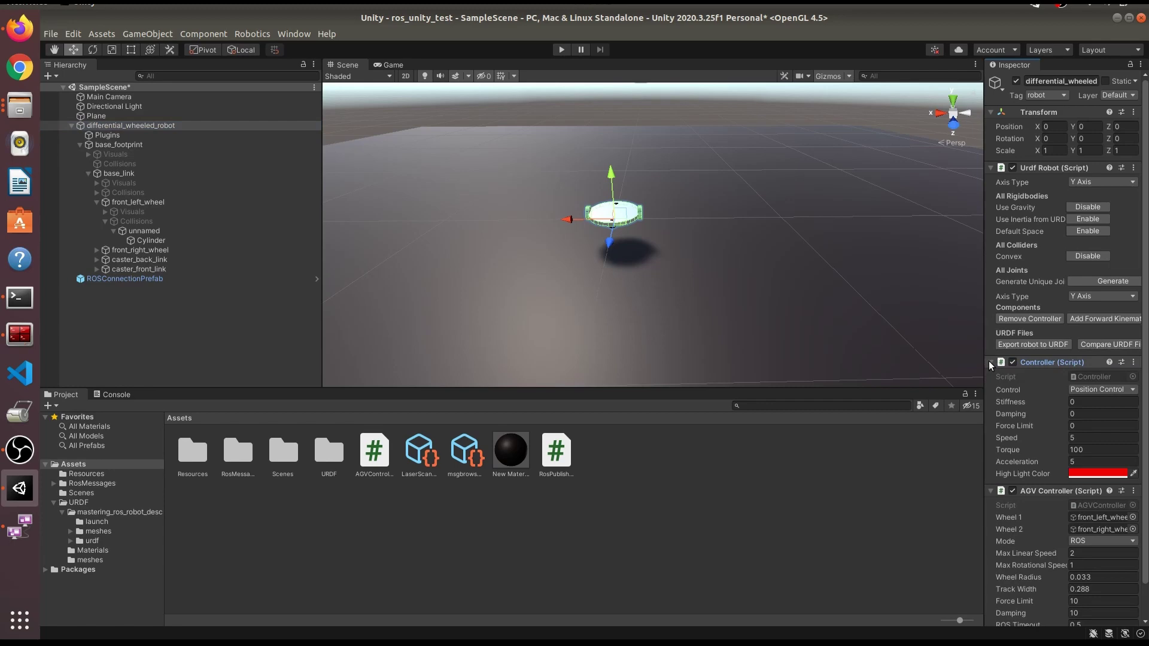
left_click(989, 362)
left_click(990, 362)
left_click(989, 361)
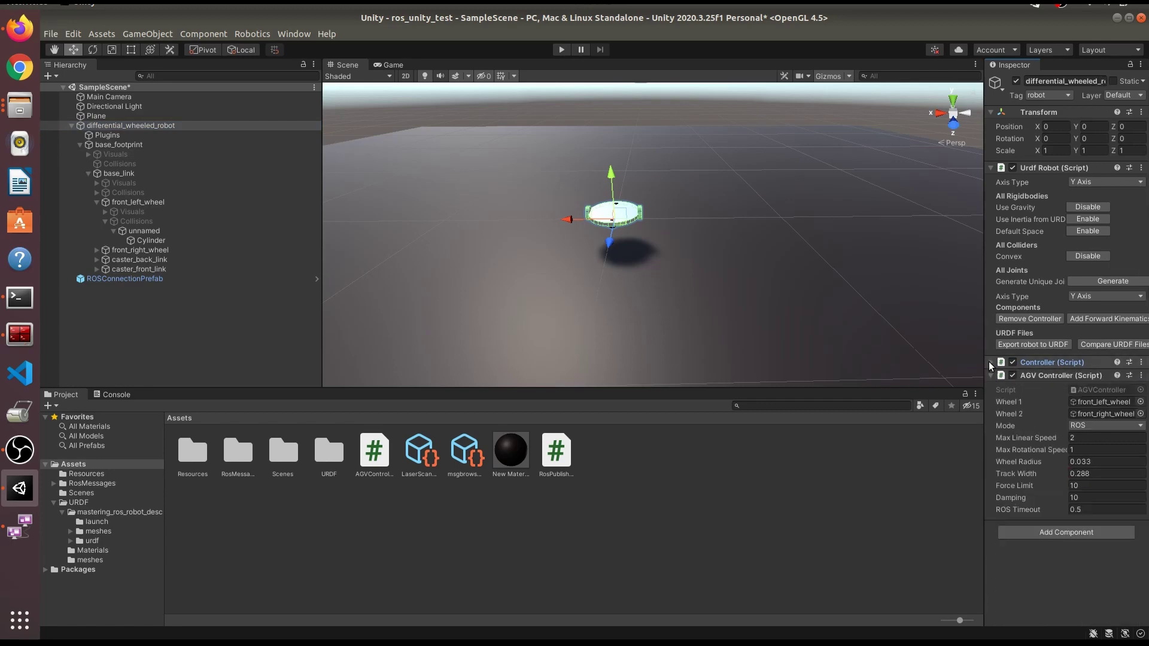
Run the scene in the Scene view with the Controller script enabled and focus the teleop_twist_keyboard terminal pane
left_click(560, 51)
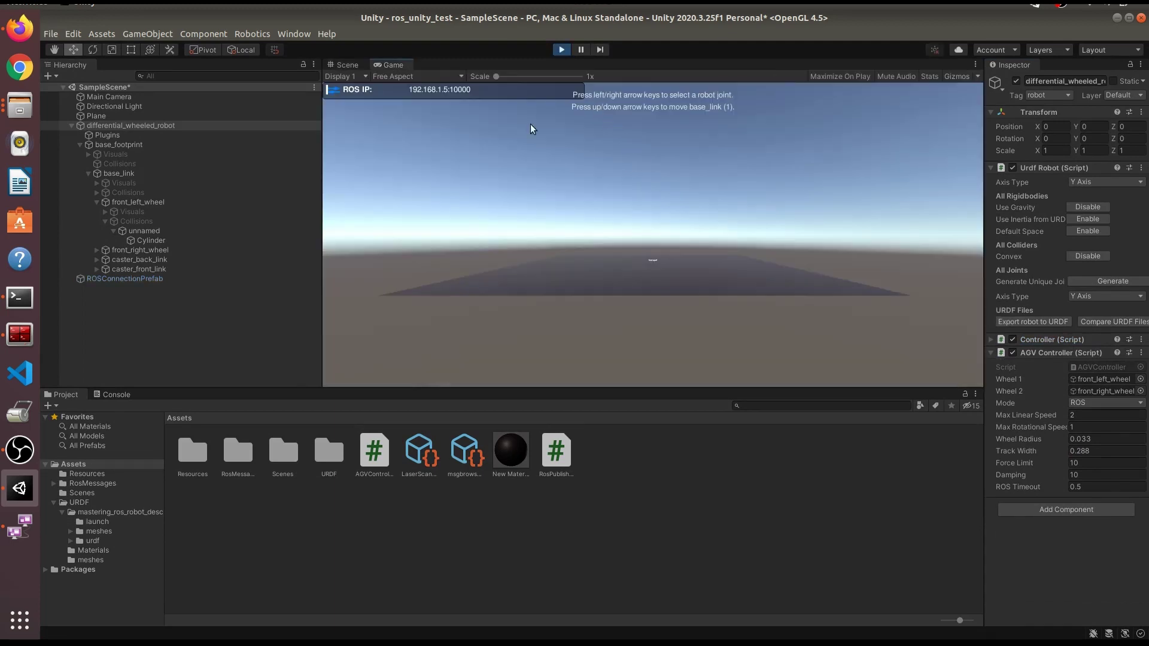
left_click(347, 65)
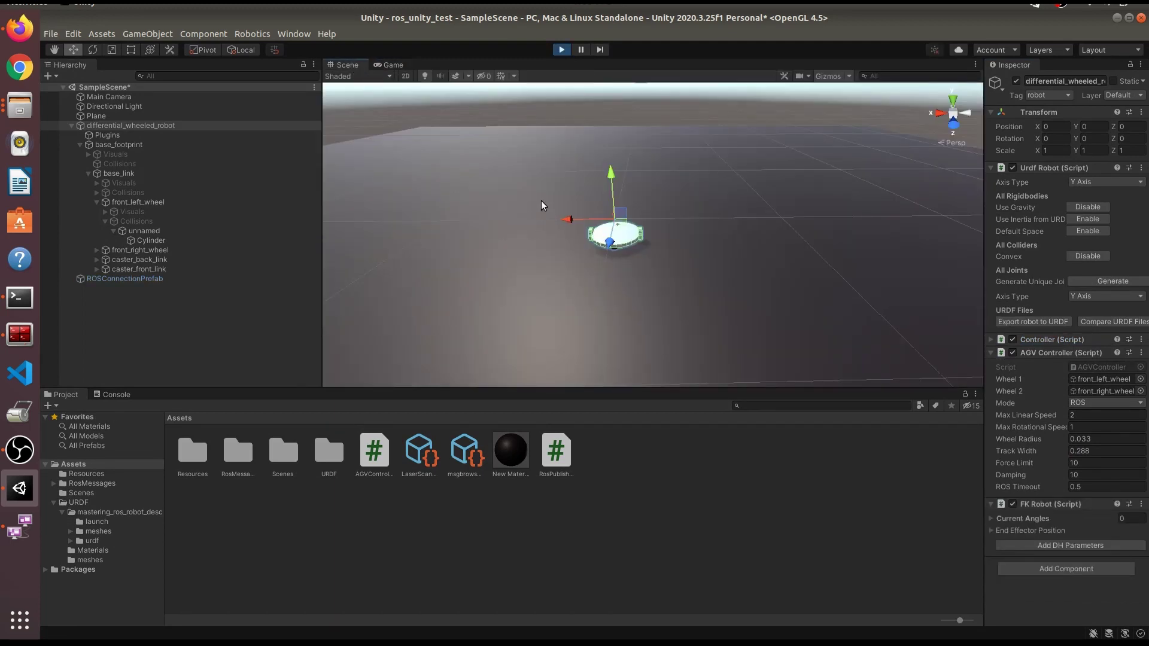
left_click(20, 333)
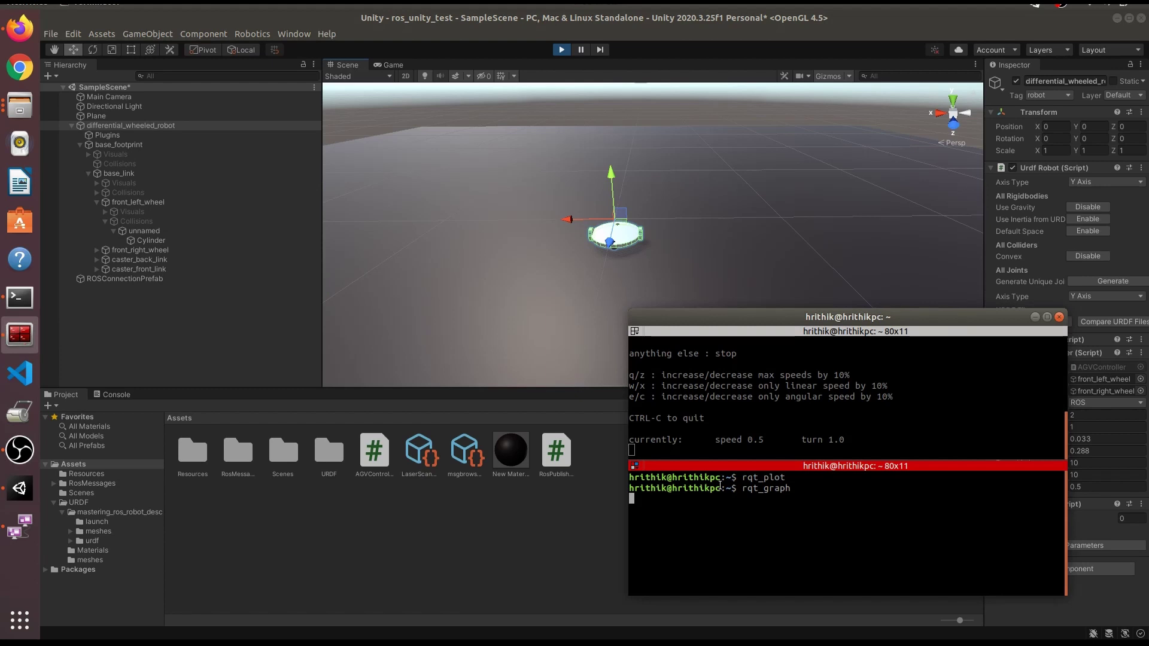
left_click(794, 447)
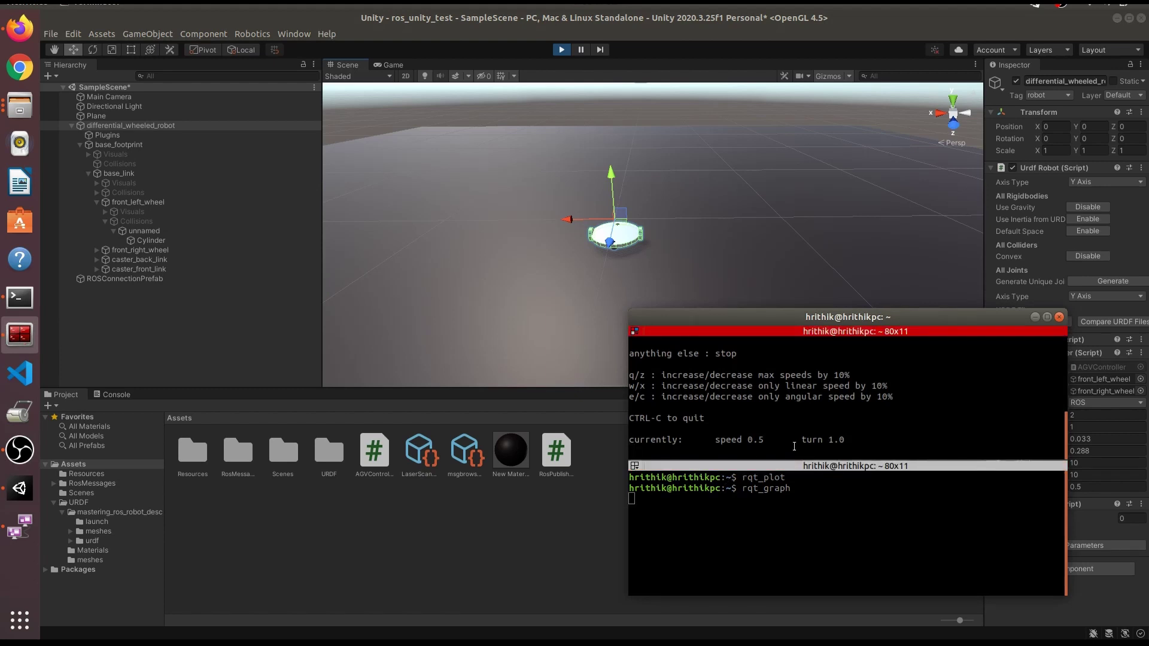
Check the endpoint log for the new cmd_vel subscriber registration, and minimize both terminal windows
left_click(30, 301)
left_click(537, 277)
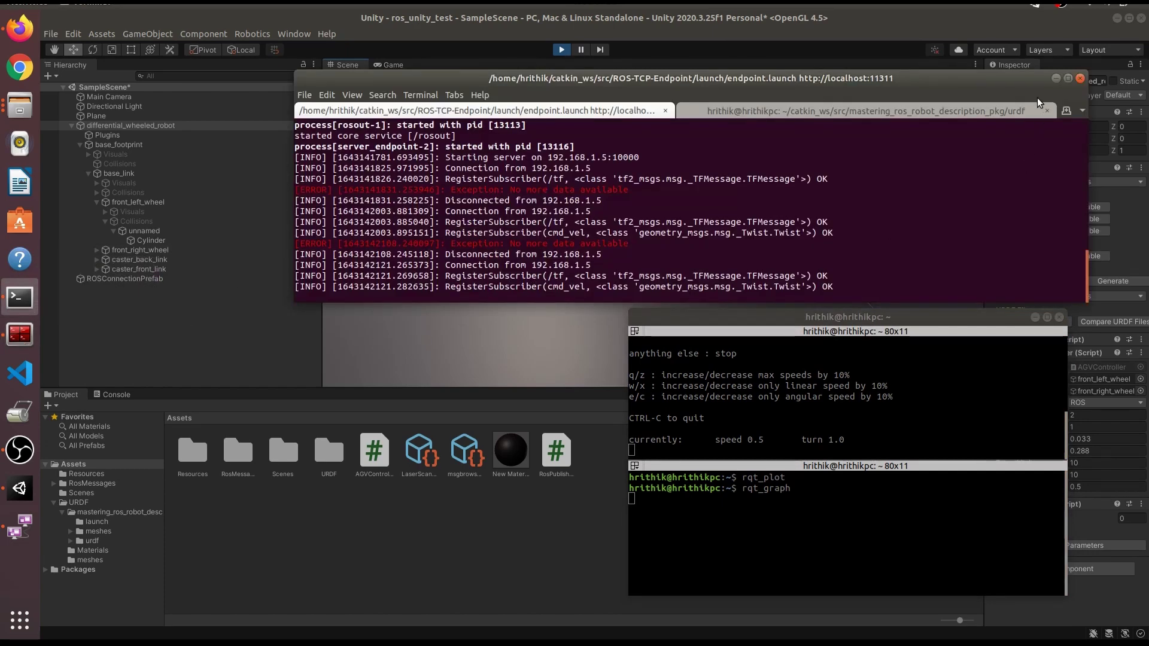
left_click(1055, 78)
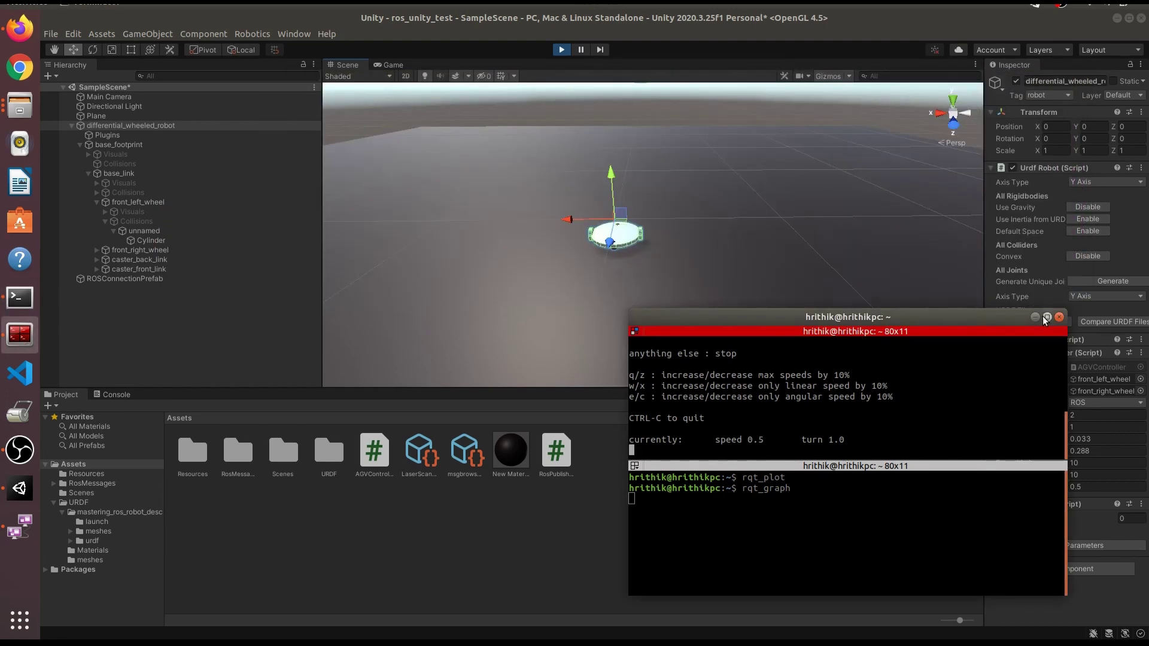
left_click(1034, 318)
Stop Play mode to disable the Controller script on differential_wheeled_robot, and run the scene again in the Scene view
left_click(562, 50)
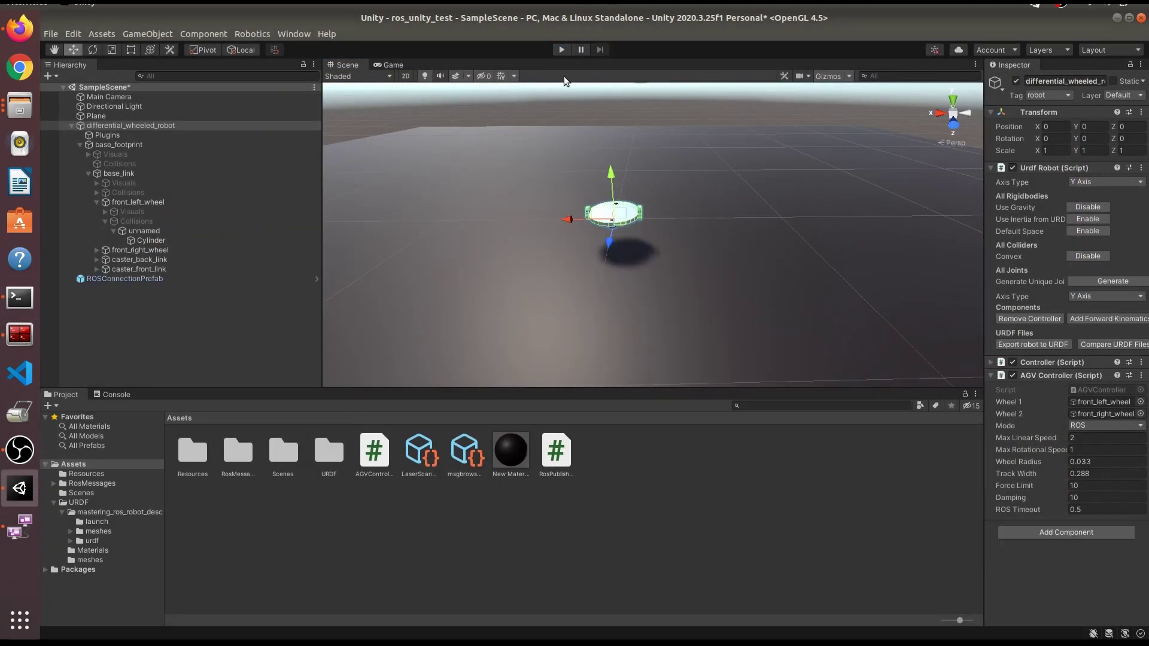
left_click(149, 124)
left_click(1012, 362)
left_click(563, 51)
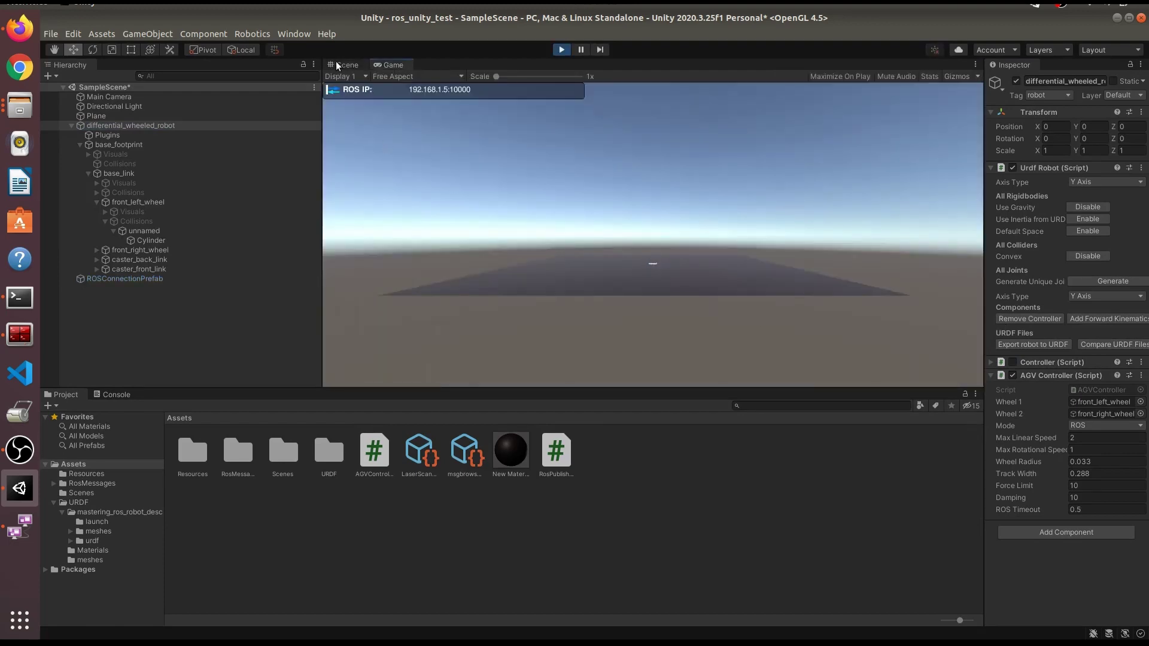
left_click(336, 66)
Examine the latest cmd_vel RegisterSubscriber line in the ROS-TCP-Endpoint log and minimize that terminal
left_click(19, 297)
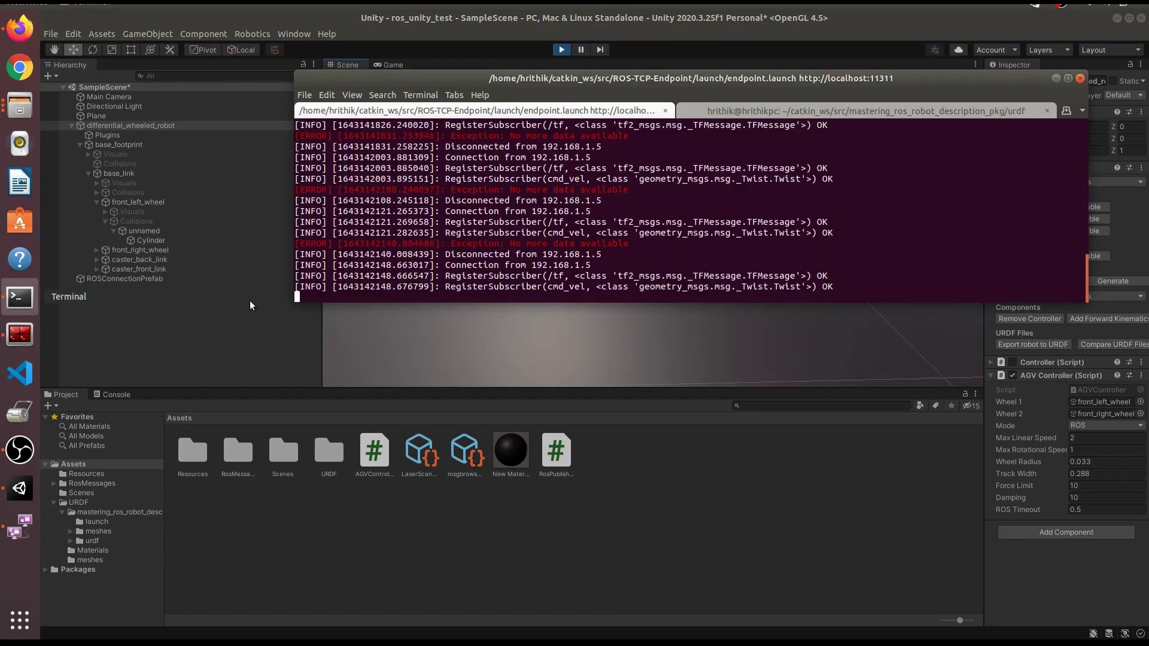
double_click(521, 289)
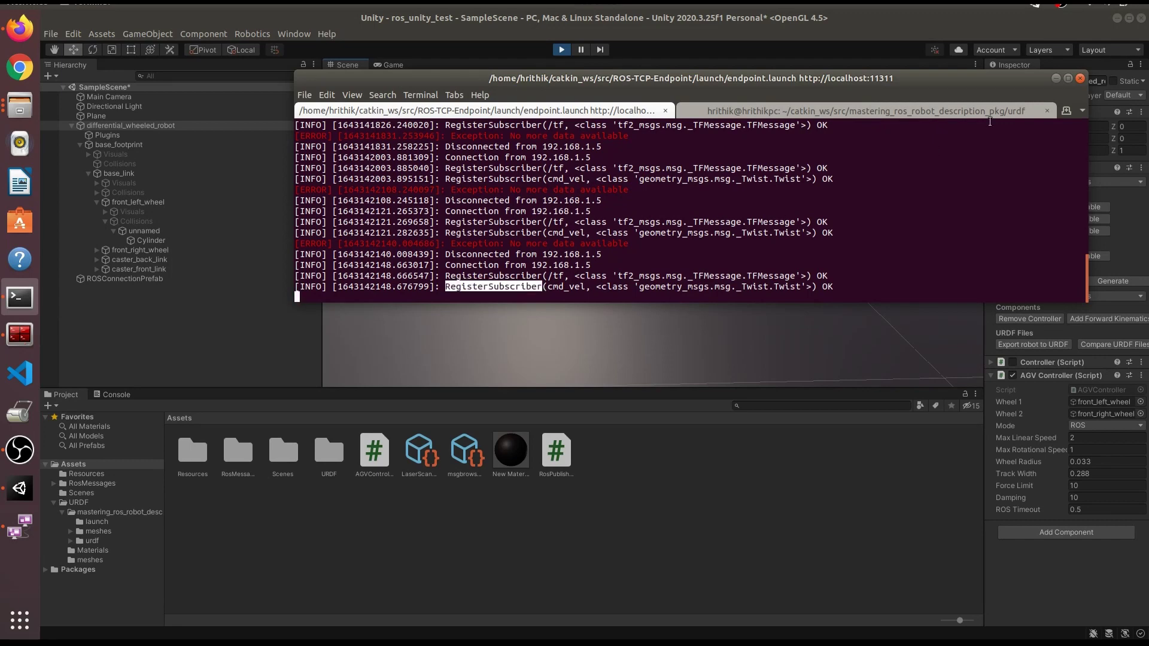
left_click(1055, 78)
Switch to the Terminator terminal and drive and turn the robot in the running scene with keyboard teleoperation
left_click(20, 334)
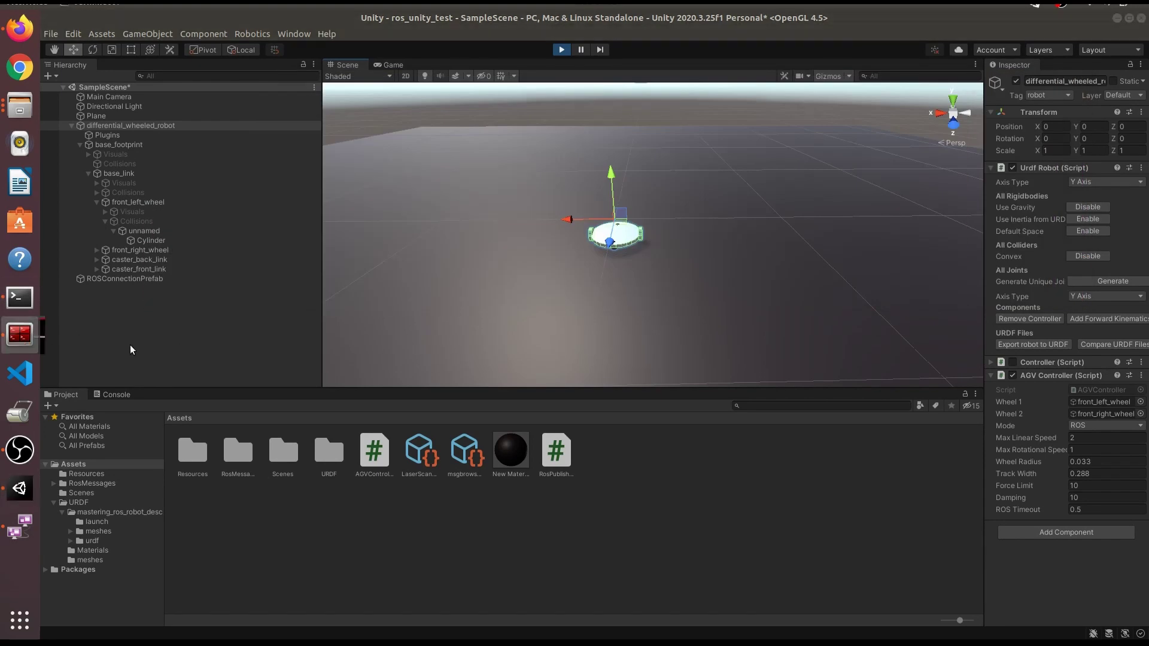
key("j")
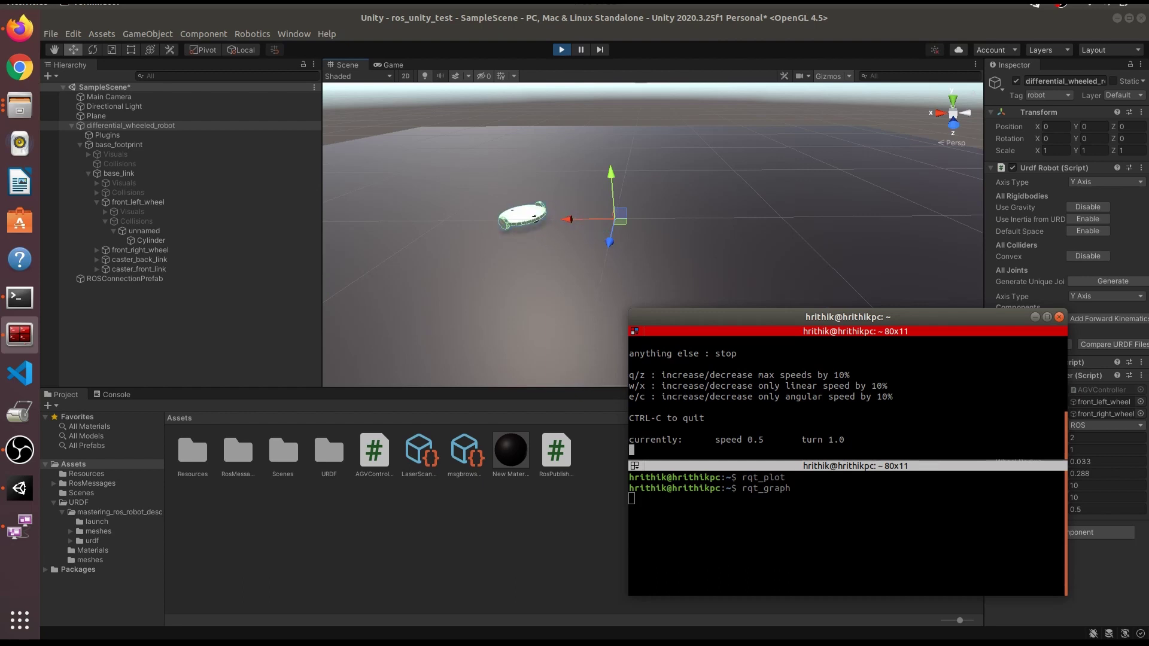
Quit the teleop_twist_keyboard node, minimize its terminal, and stop Play mode in Unity
key("ctrl+c")
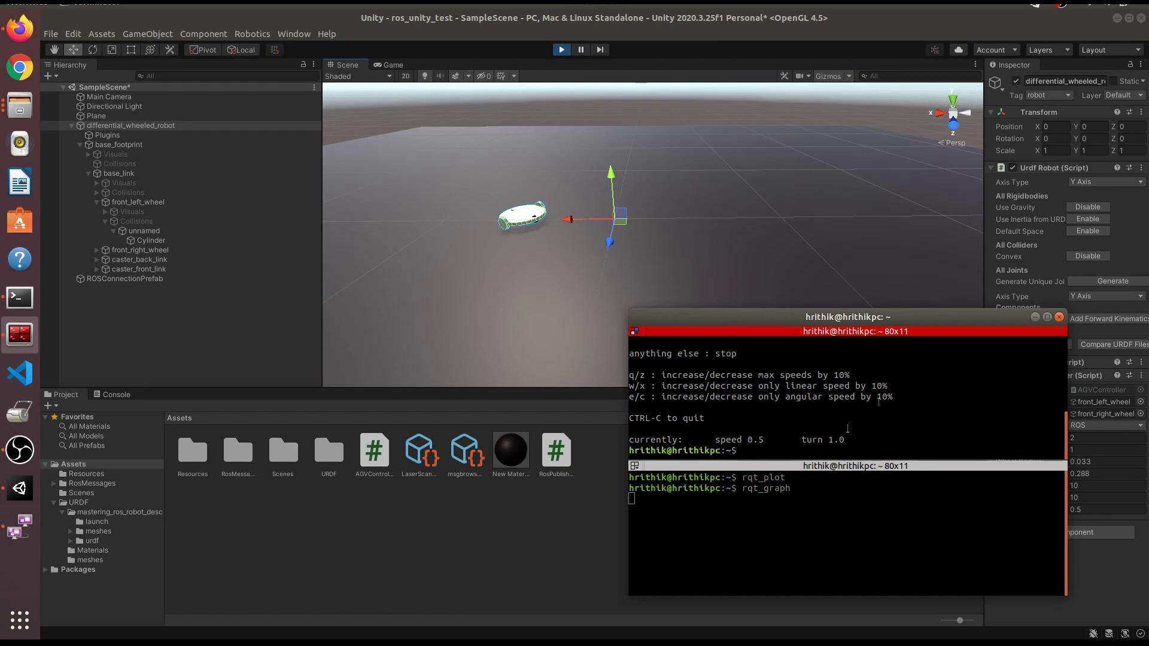
left_click(1035, 317)
left_click(560, 49)
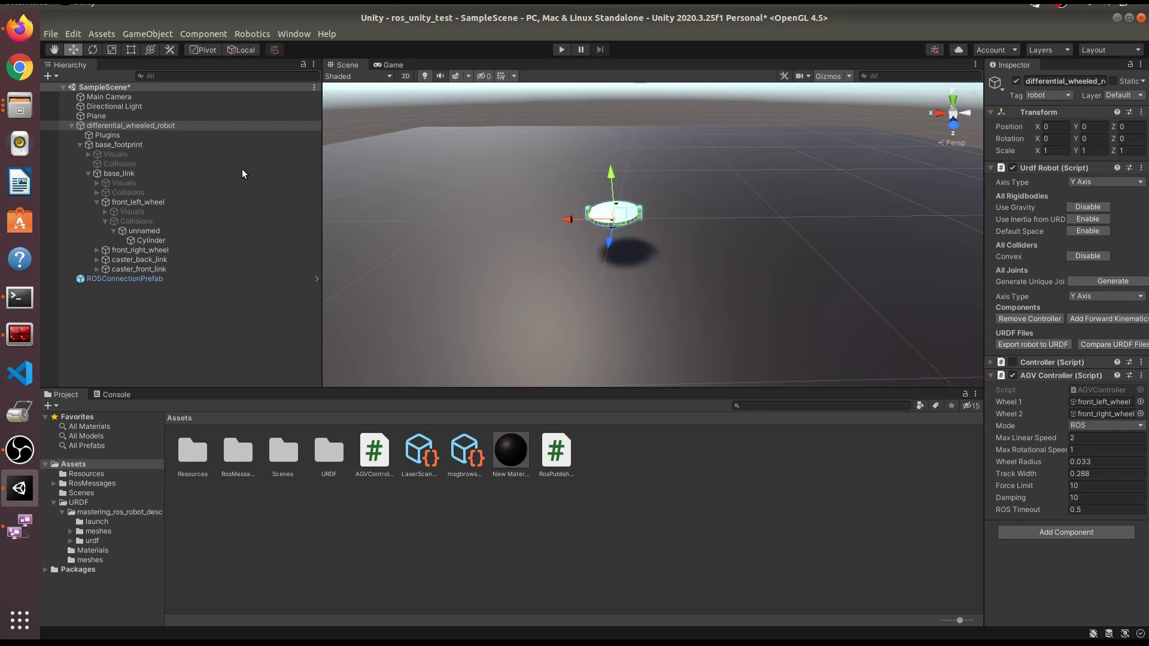
Enable Is Base Link in the Urdf Link script of both base_footprint and base_link
left_click(159, 146)
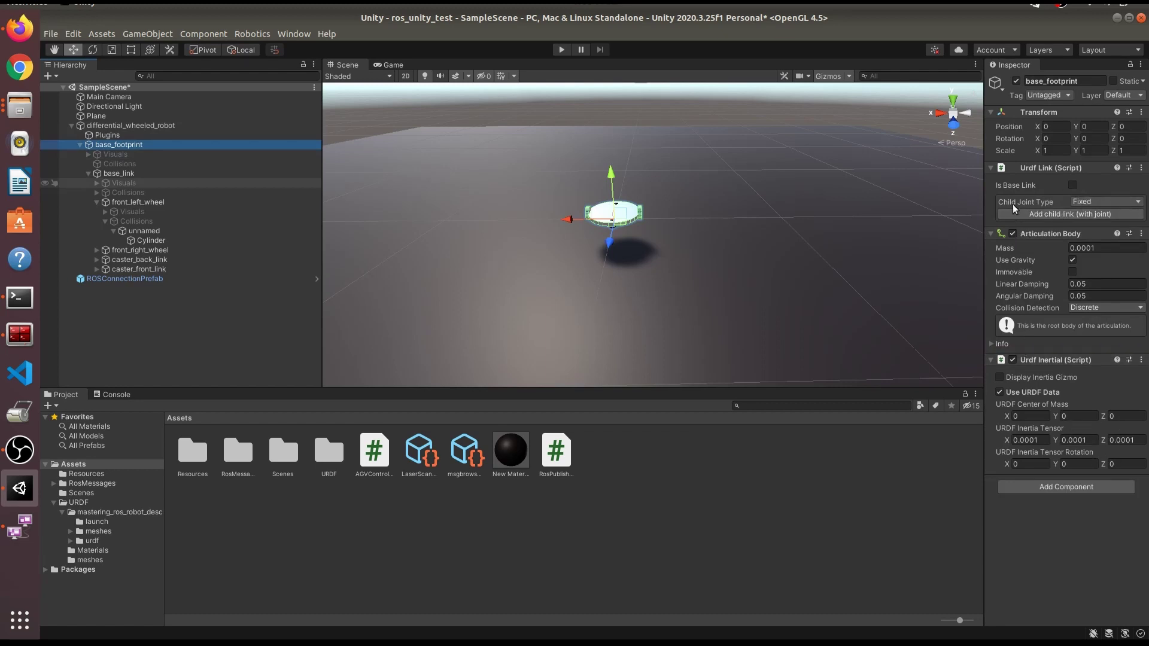
left_click(1073, 185)
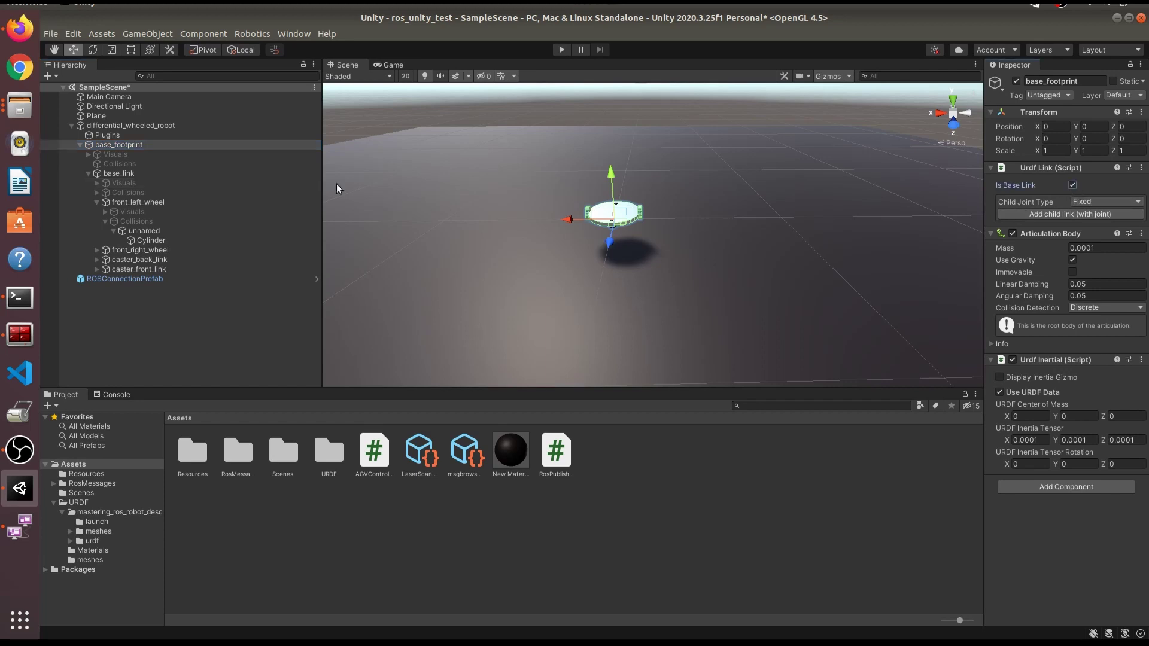
left_click(167, 173)
left_click(1072, 186)
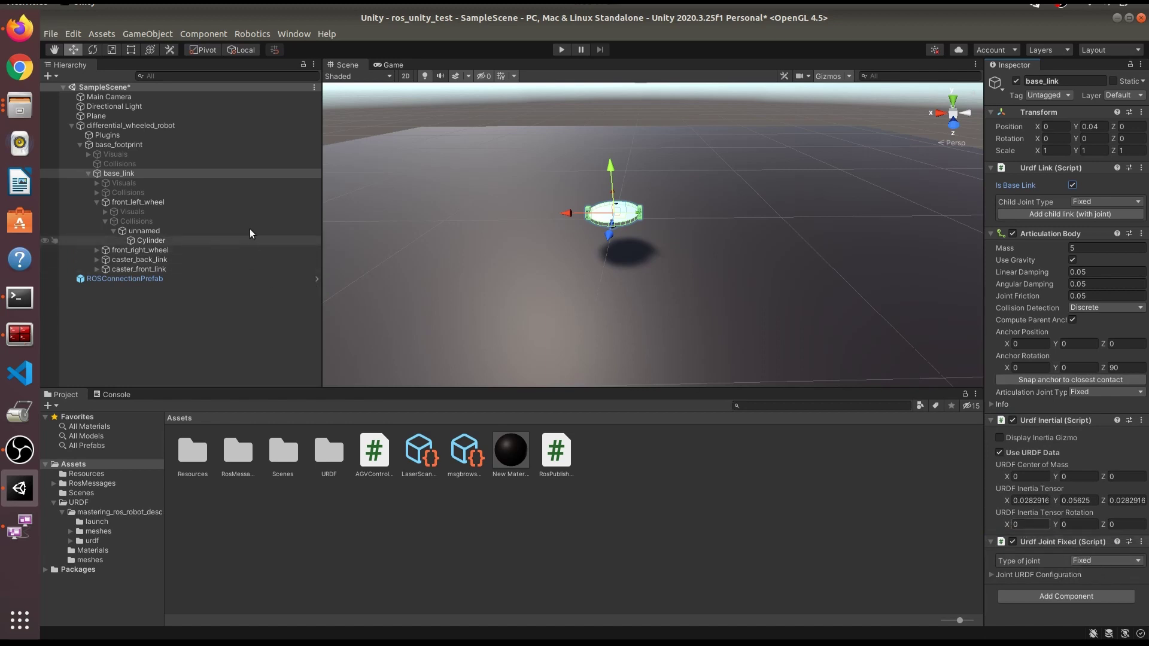
Inspect the front left wheel's collision Cylinder, its unnamed parent and the front_left_wheel link, and clear the selection
left_click(157, 241)
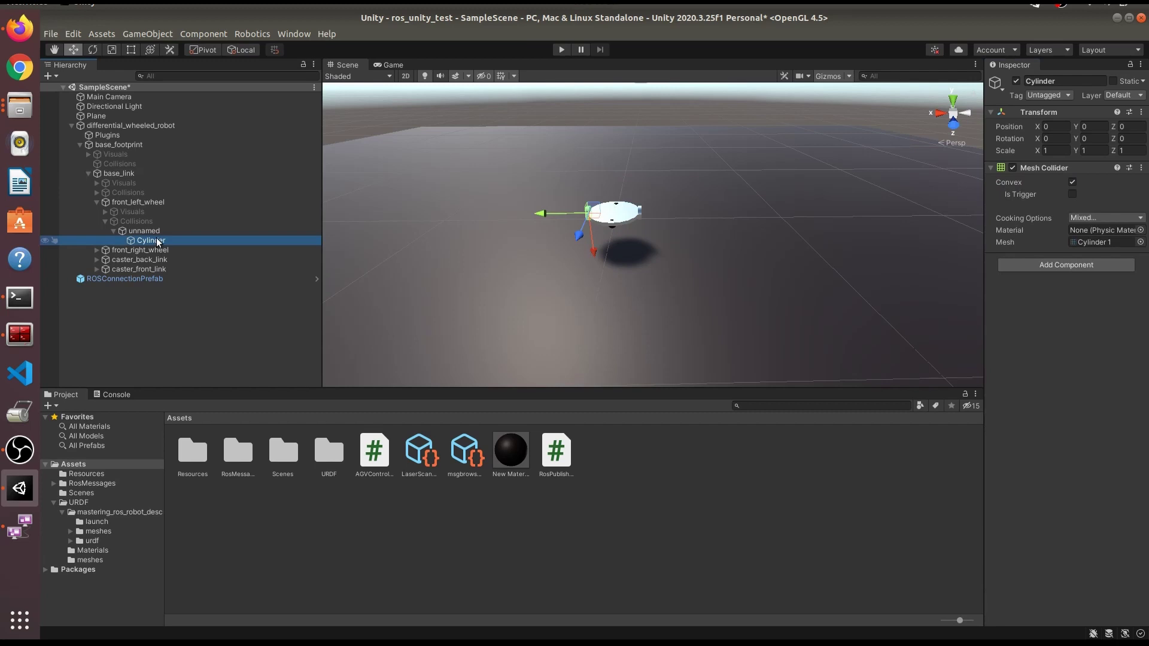
left_click(147, 231)
left_click(149, 202)
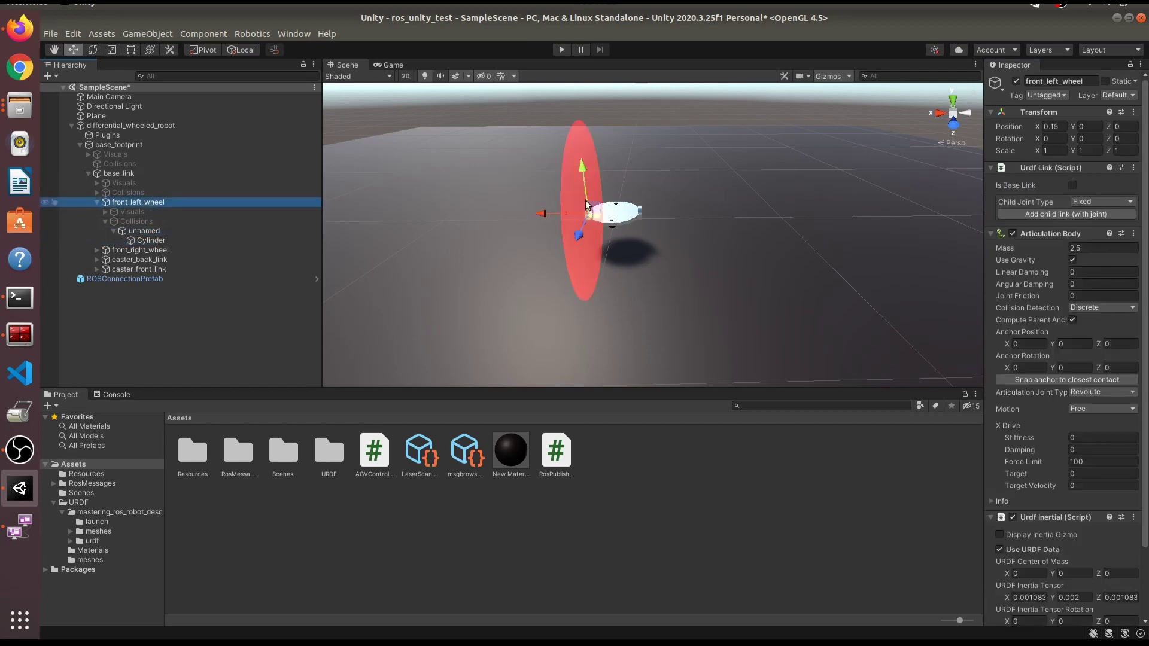
middle_click_drag(599, 239, 644, 223)
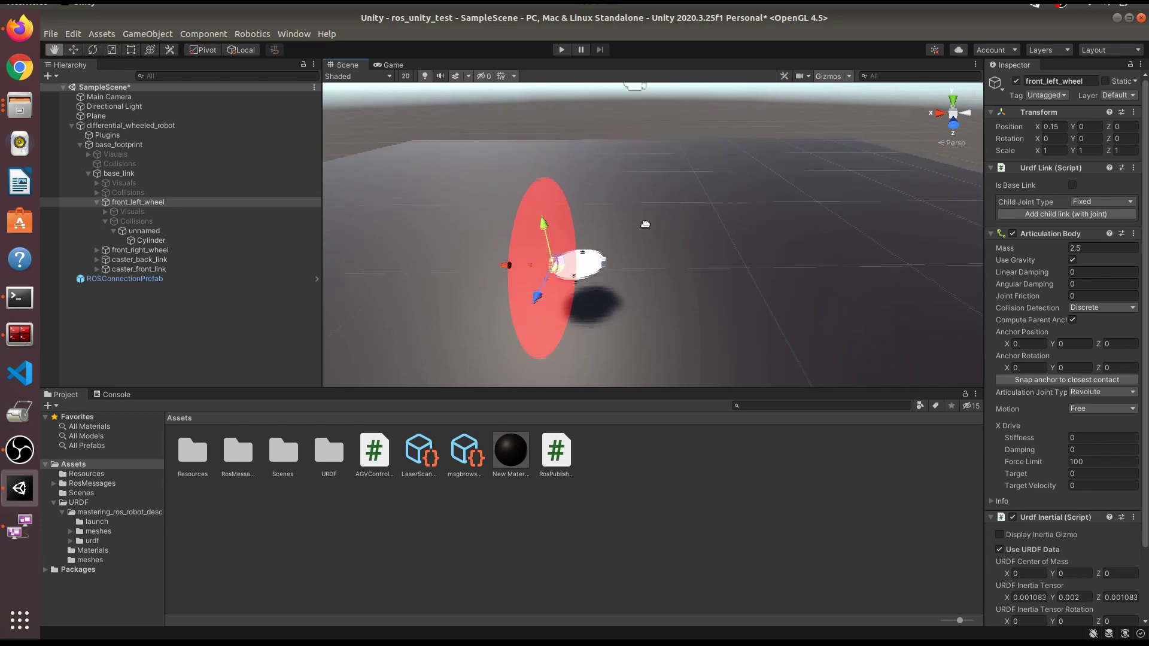
left_click(634, 114)
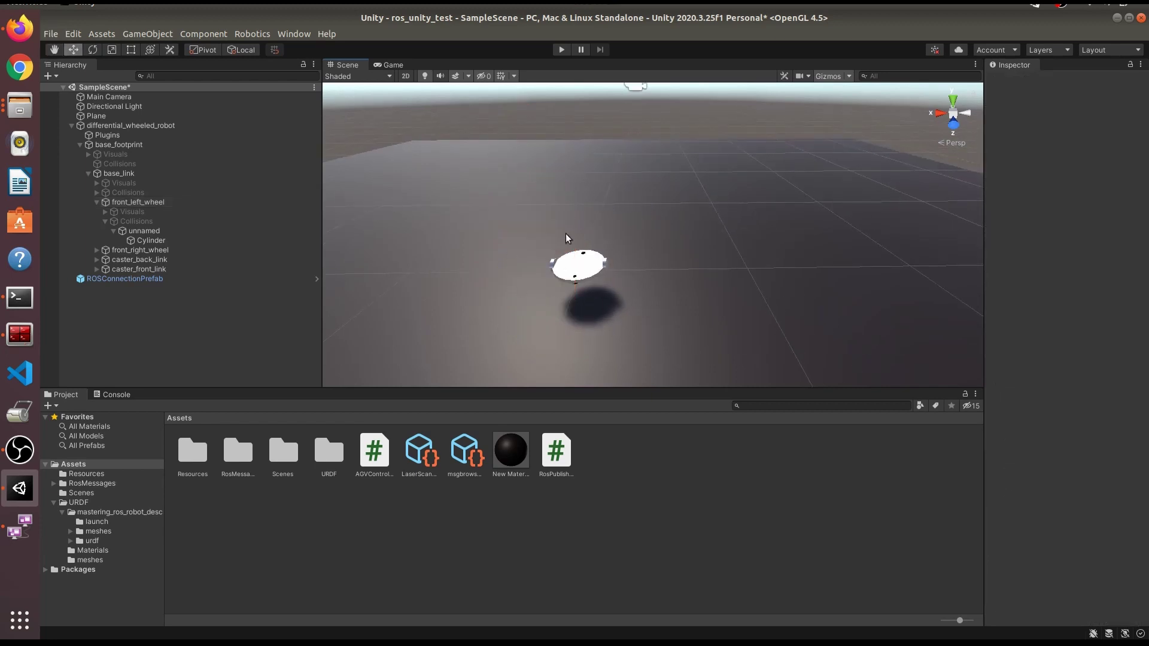